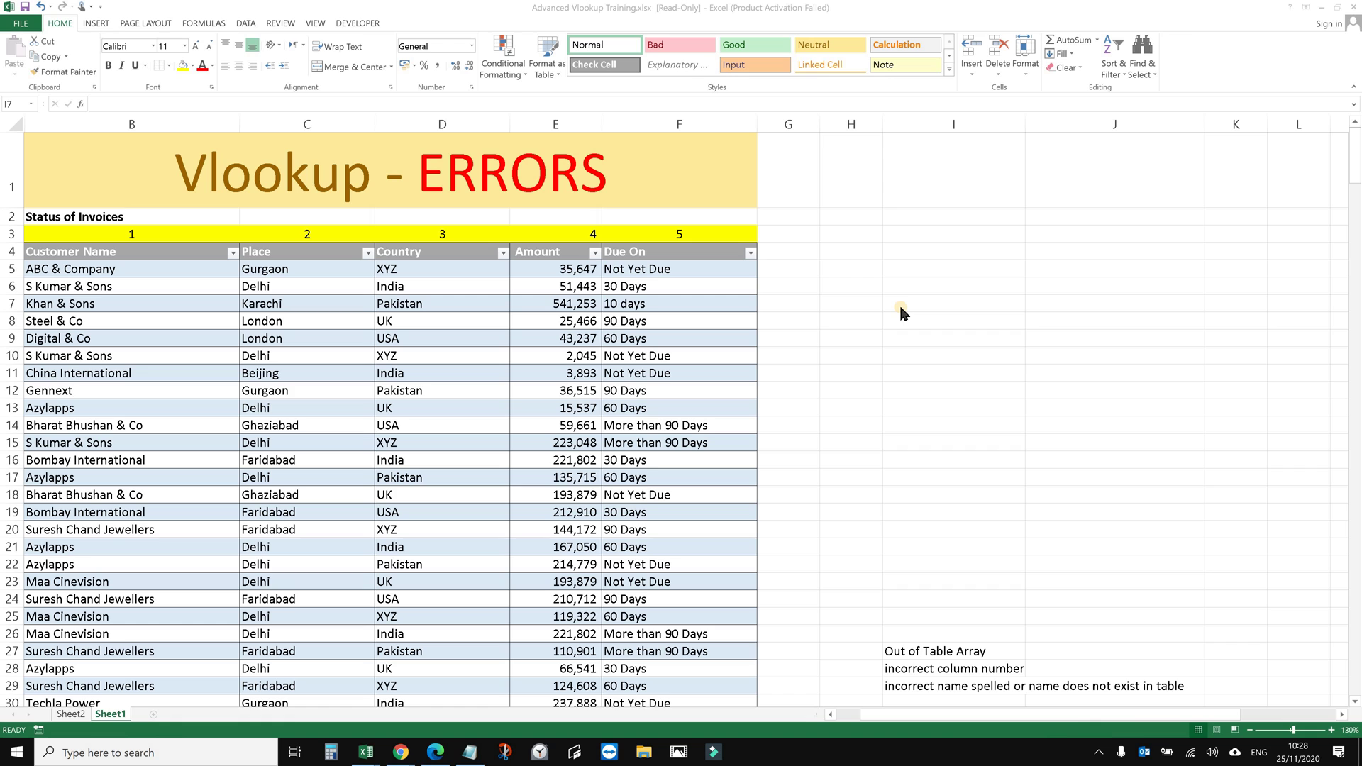
Start a VLOOKUP formula in cell I7 with the customer name in B30 as the lookup value.
click(900, 306)
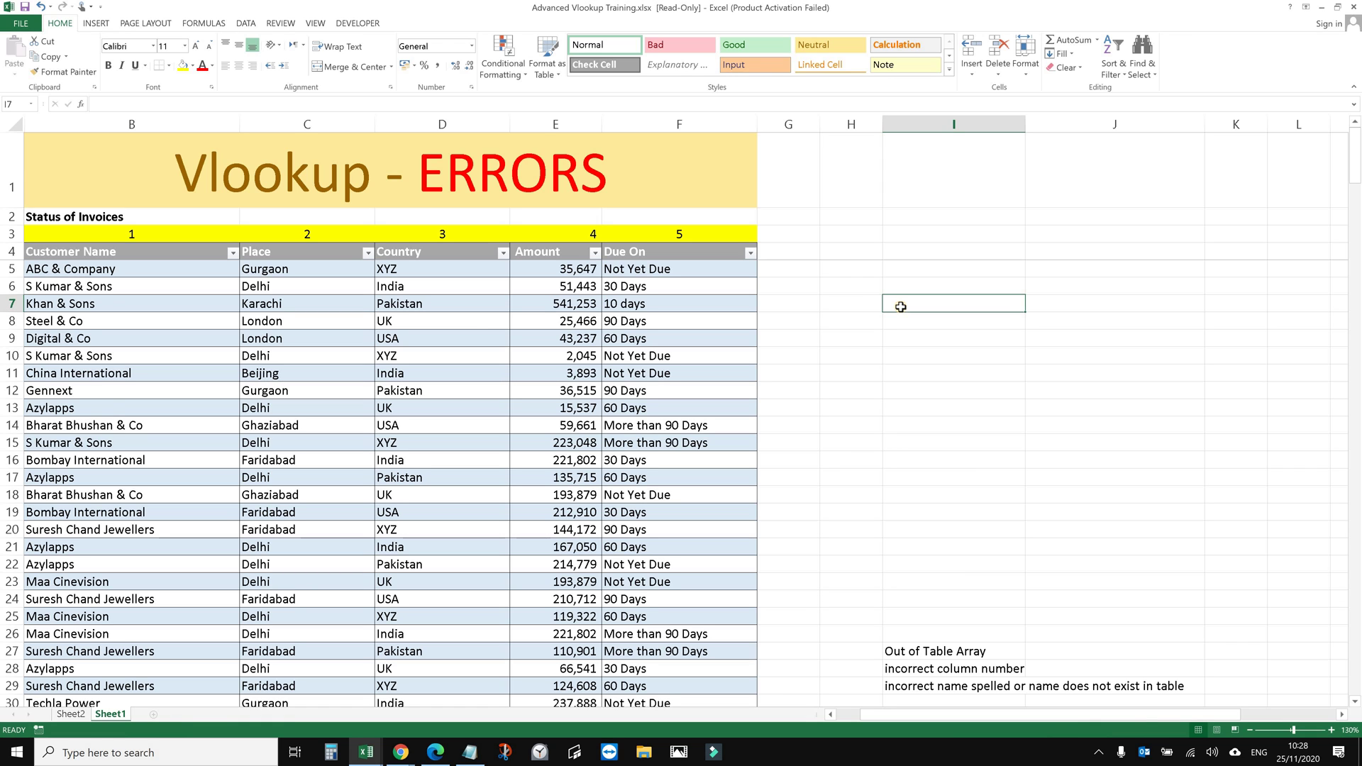
text(=vl)
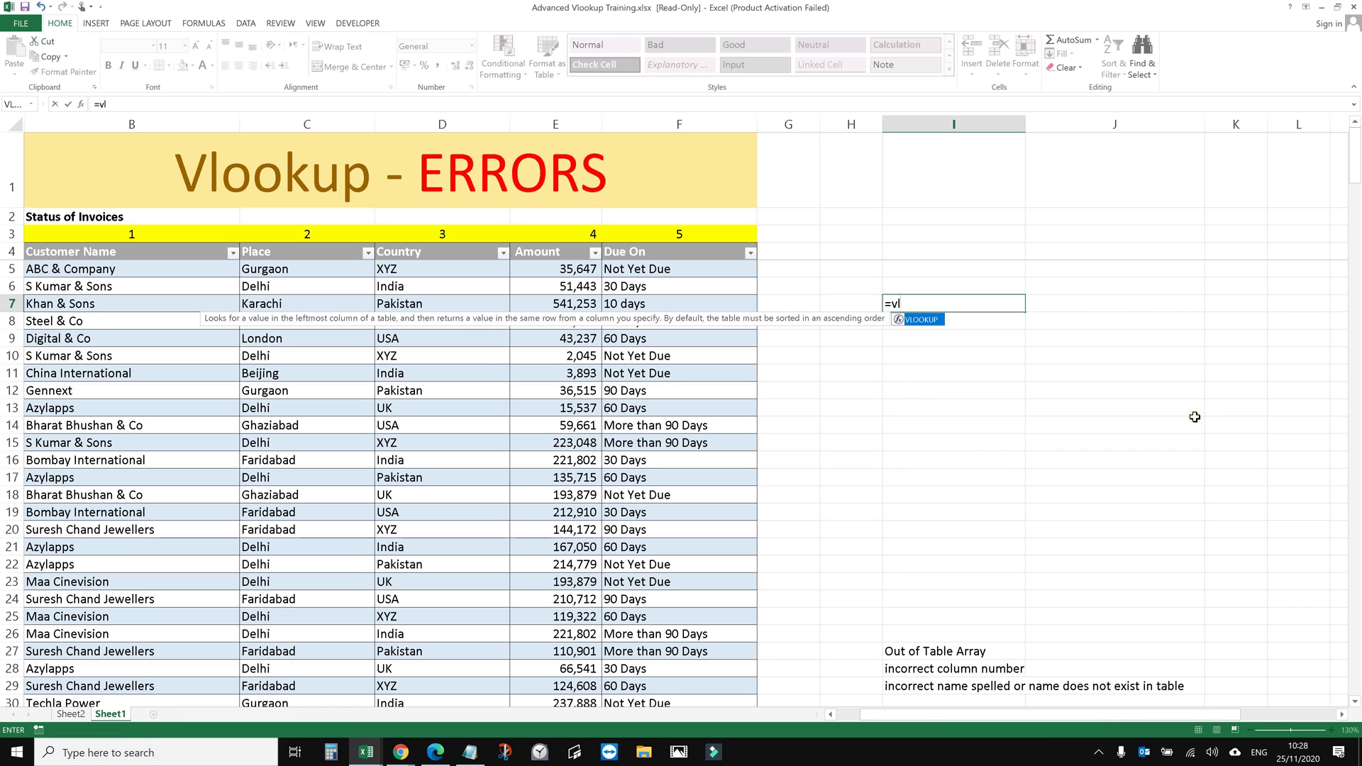
key(Tab)
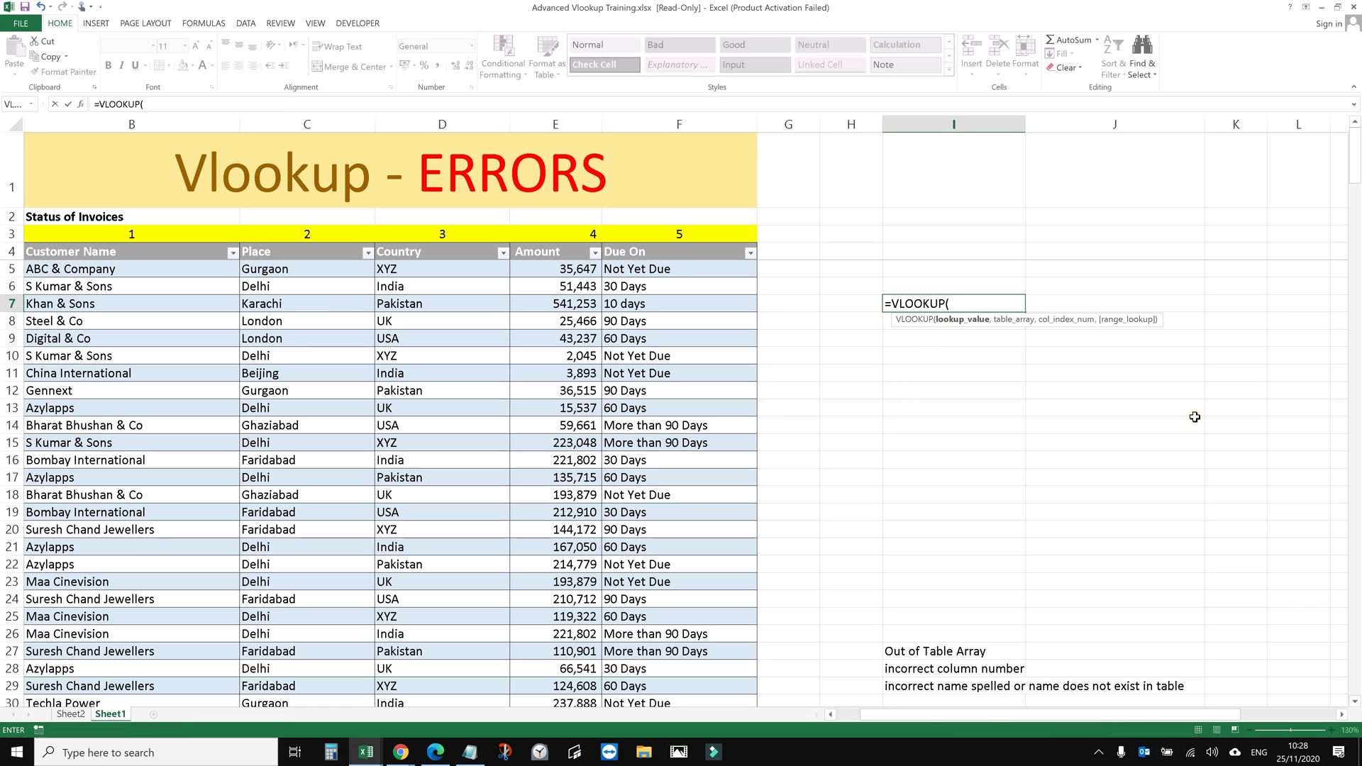
text(,)
key(BackSpace)
click(55, 703)
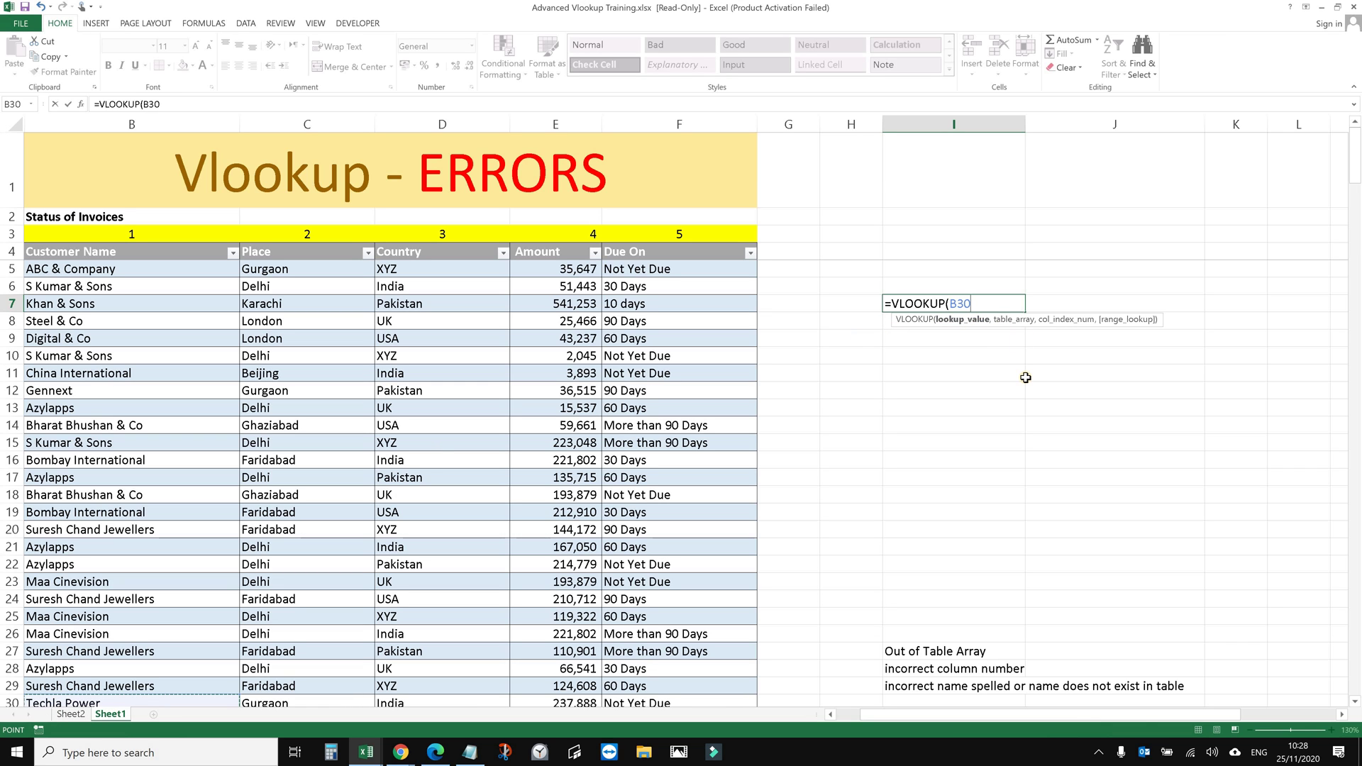
text(,)
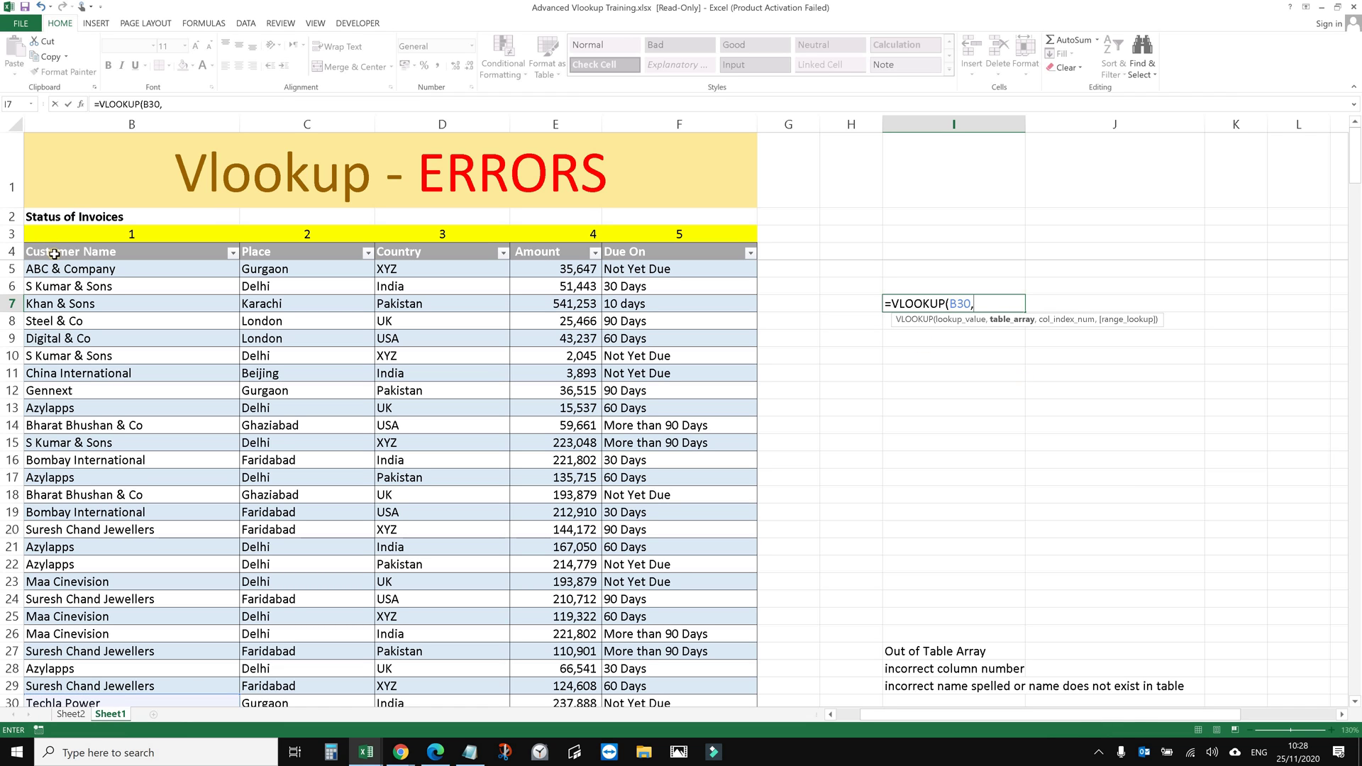
Complete the I7 formula with table array B4:F29, column index 4 and FALSE for an exact match.
drag(71, 251, 670, 681)
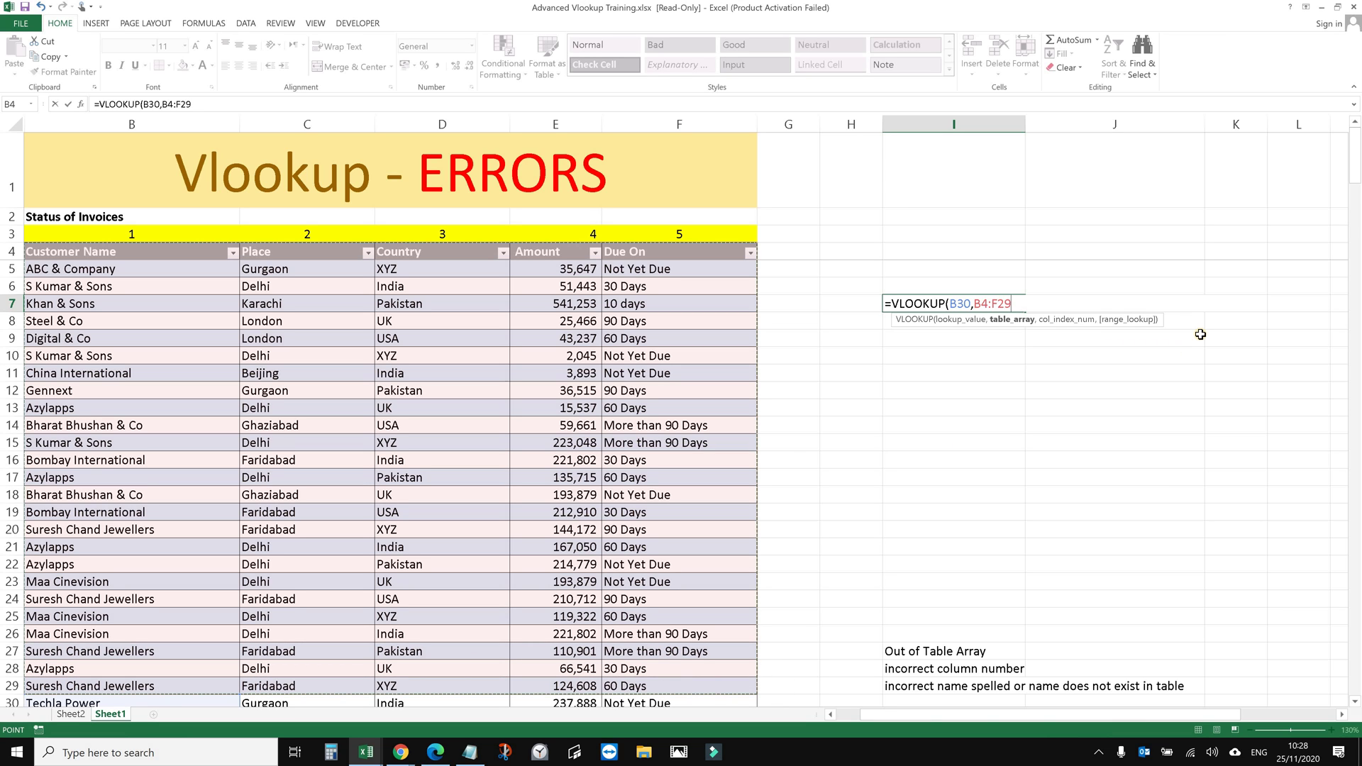
text(,)
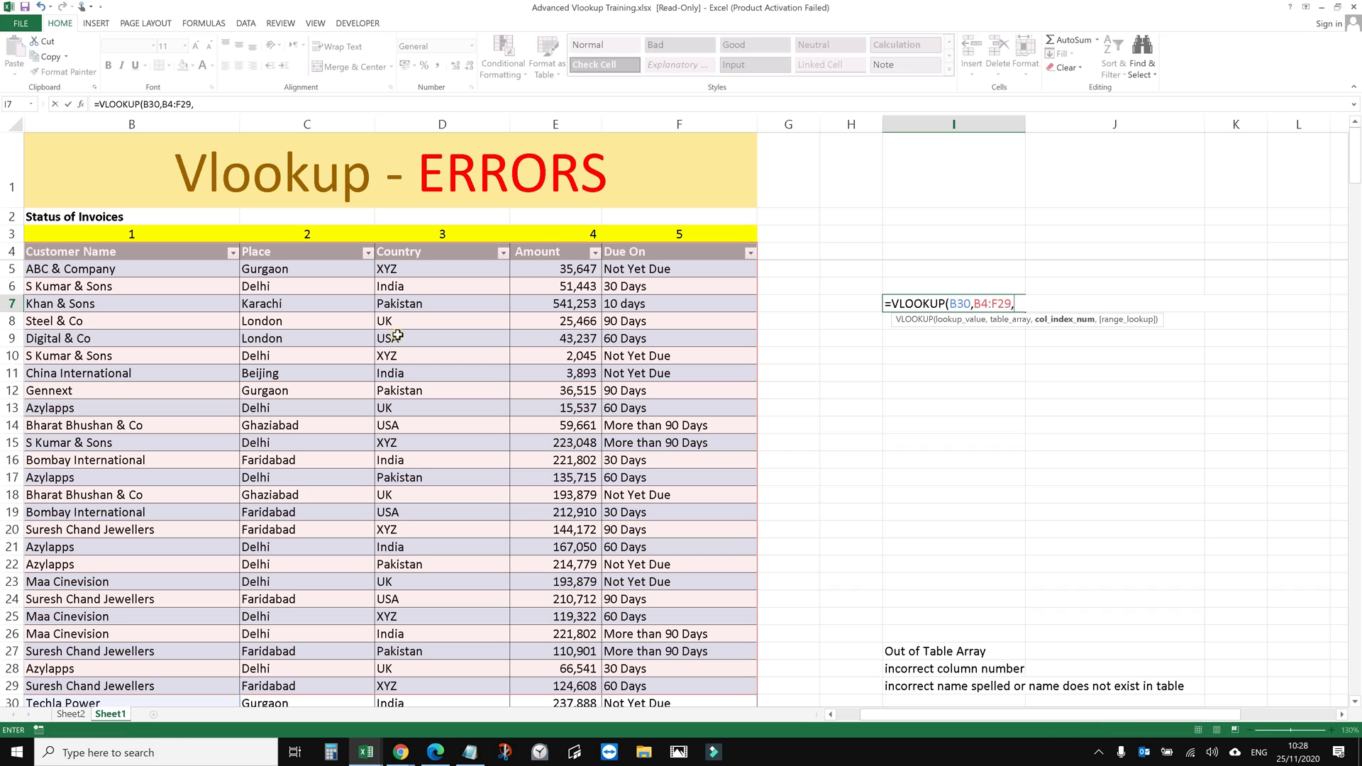
text(4,)
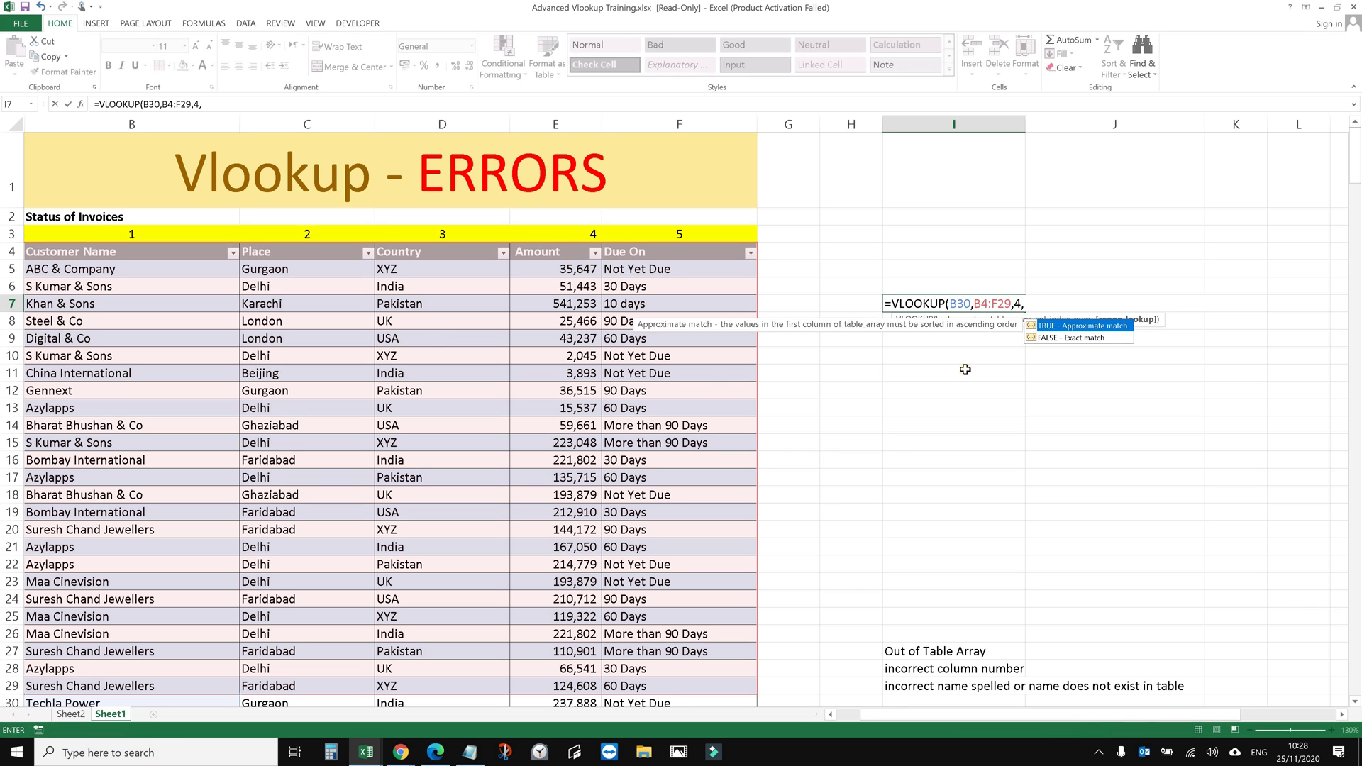
click(1047, 344)
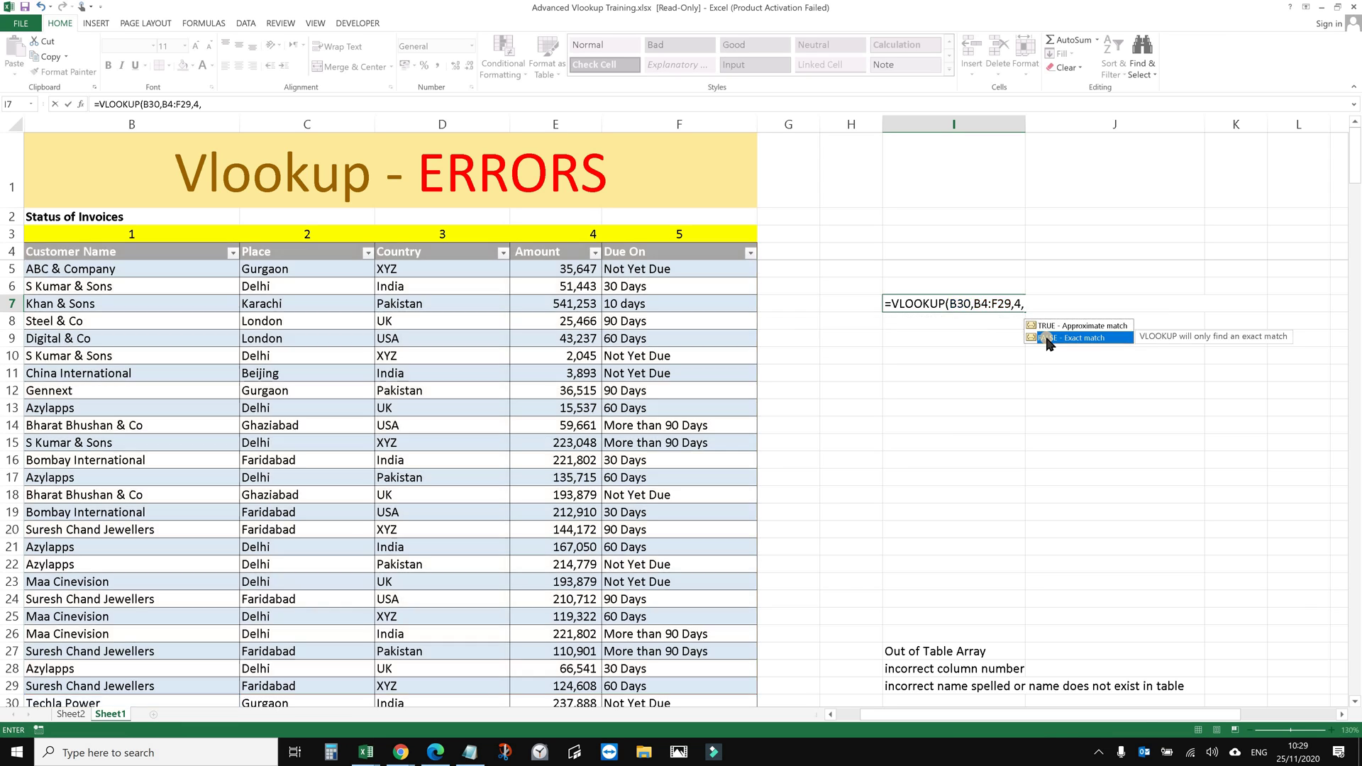
double_click(1047, 344)
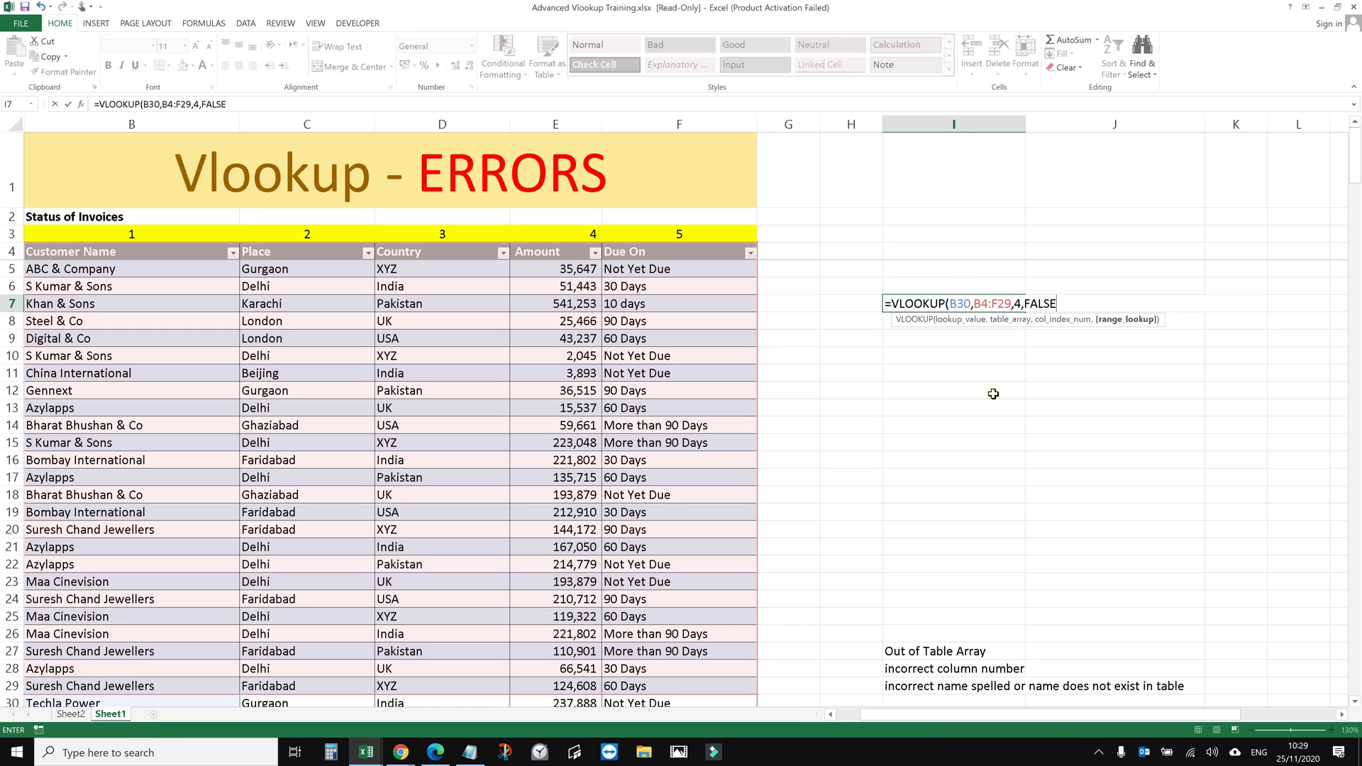
key(Return)
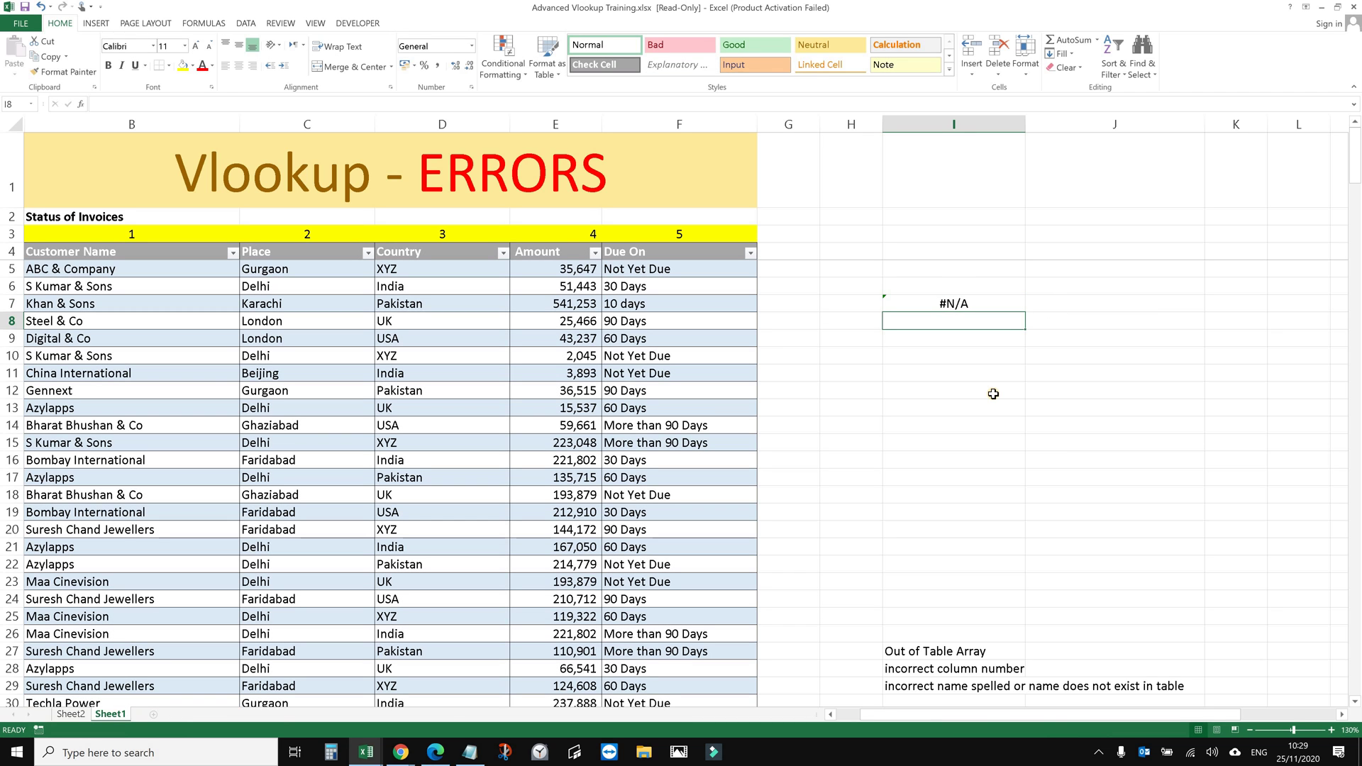
key(Up)
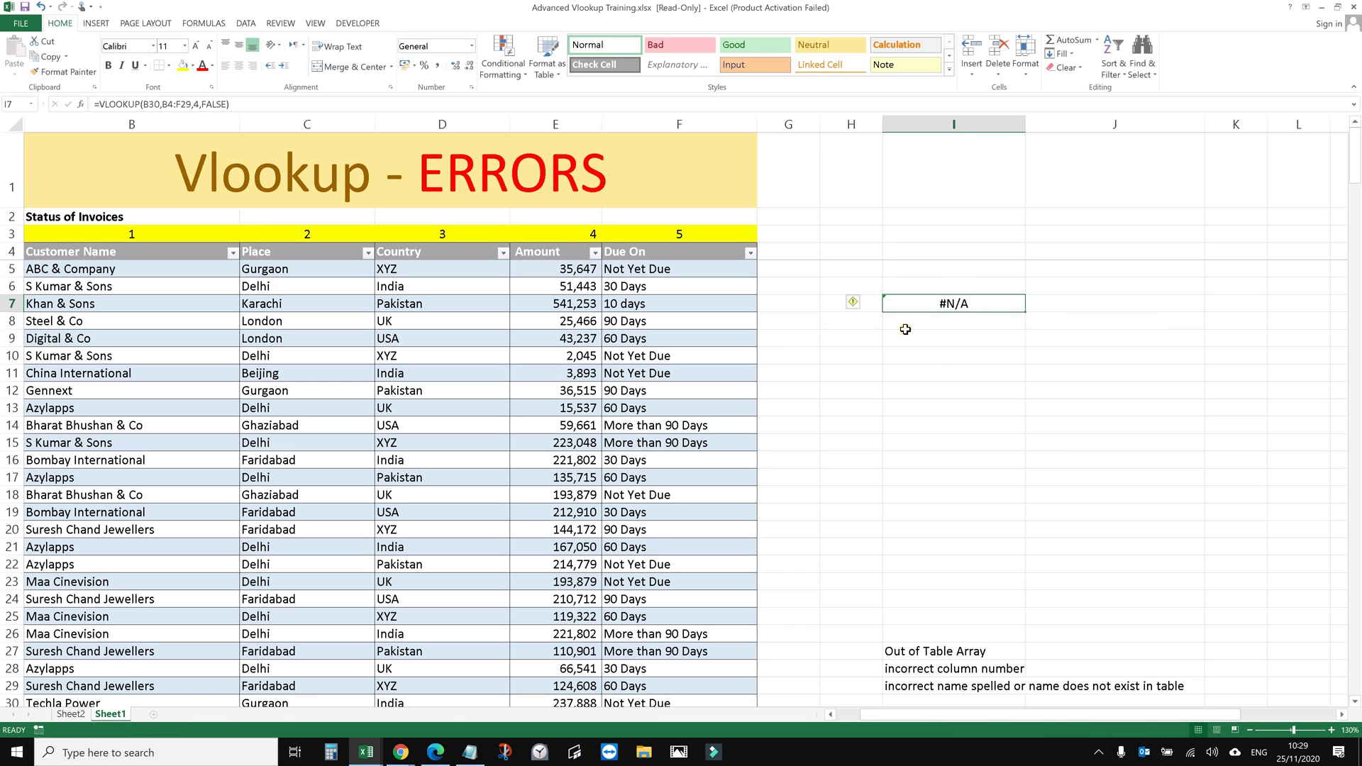
Examine the lookup value and table array references in I7's formula against row 30 of the invoice table.
double_click(958, 303)
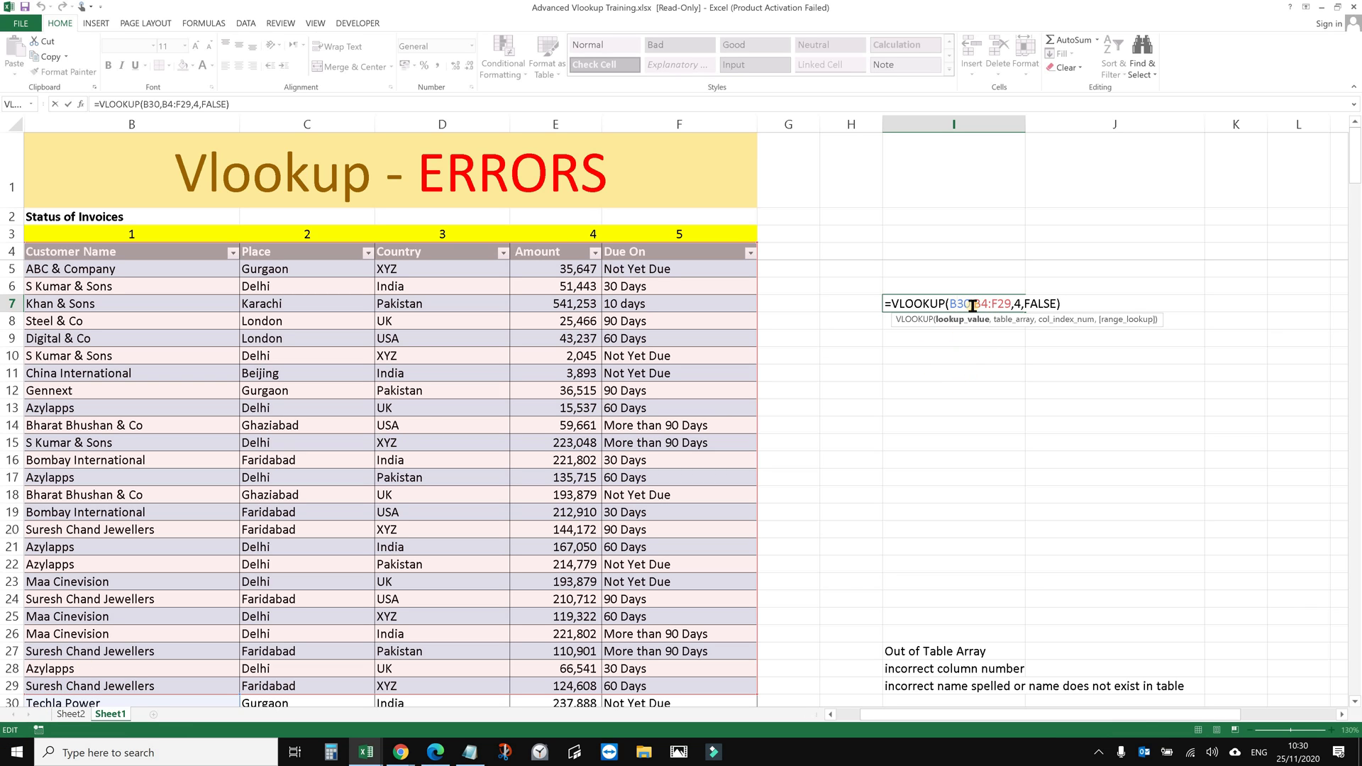
drag(969, 304, 949, 304)
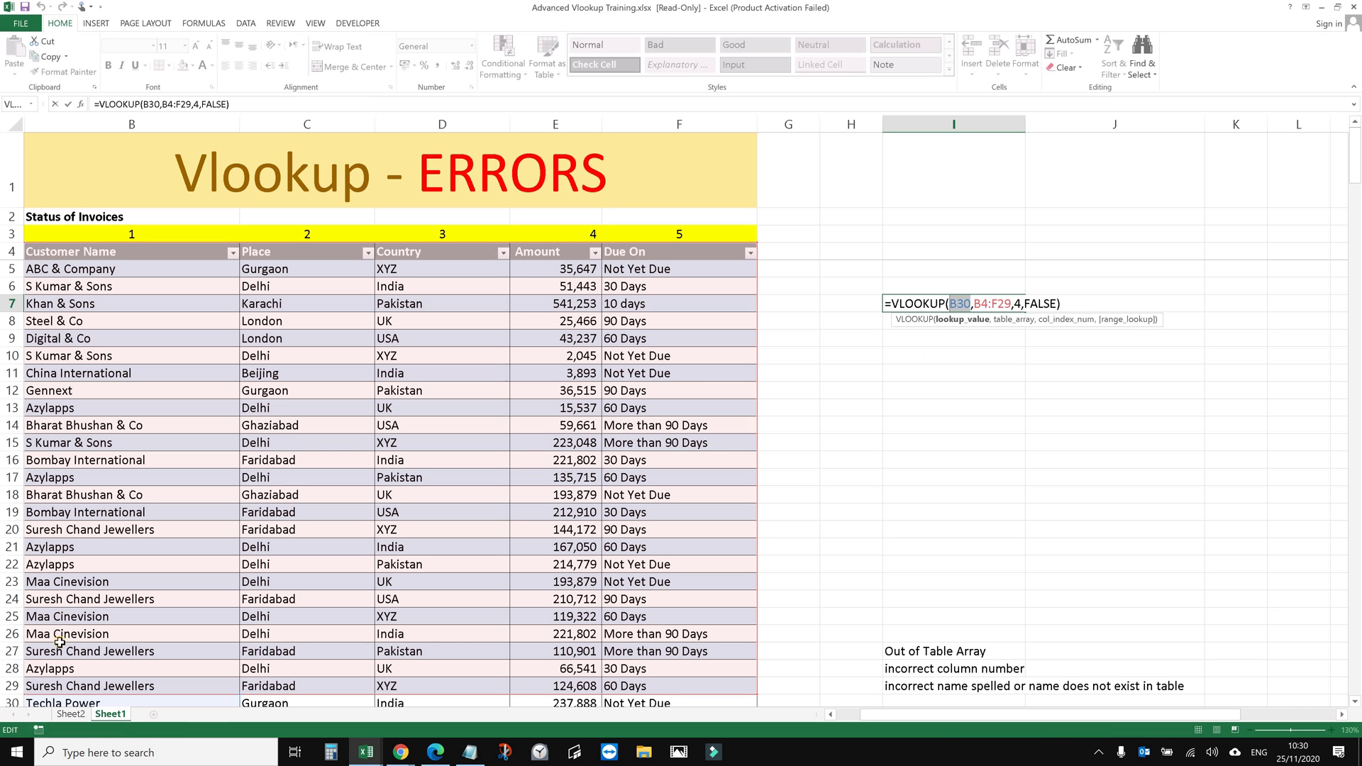
click(51, 702)
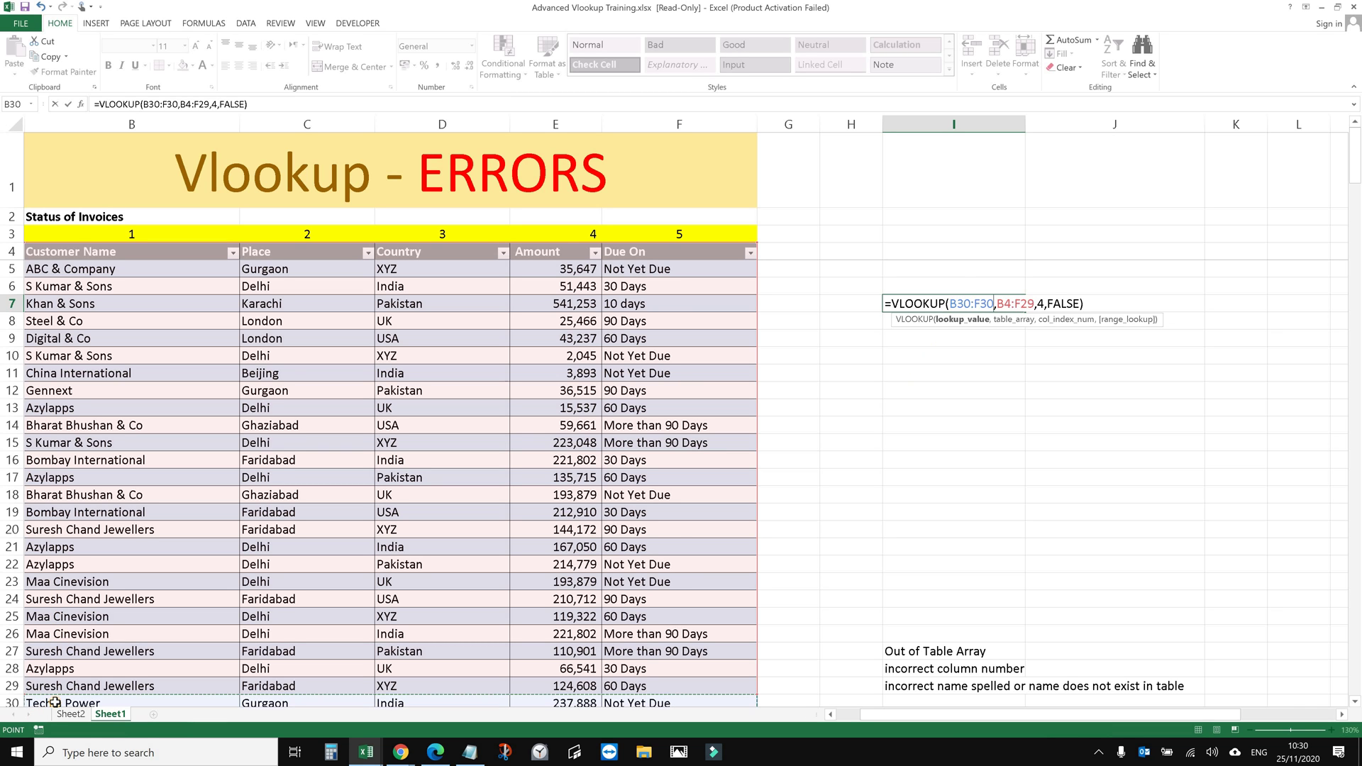
scroll(37, 617, down, 2)
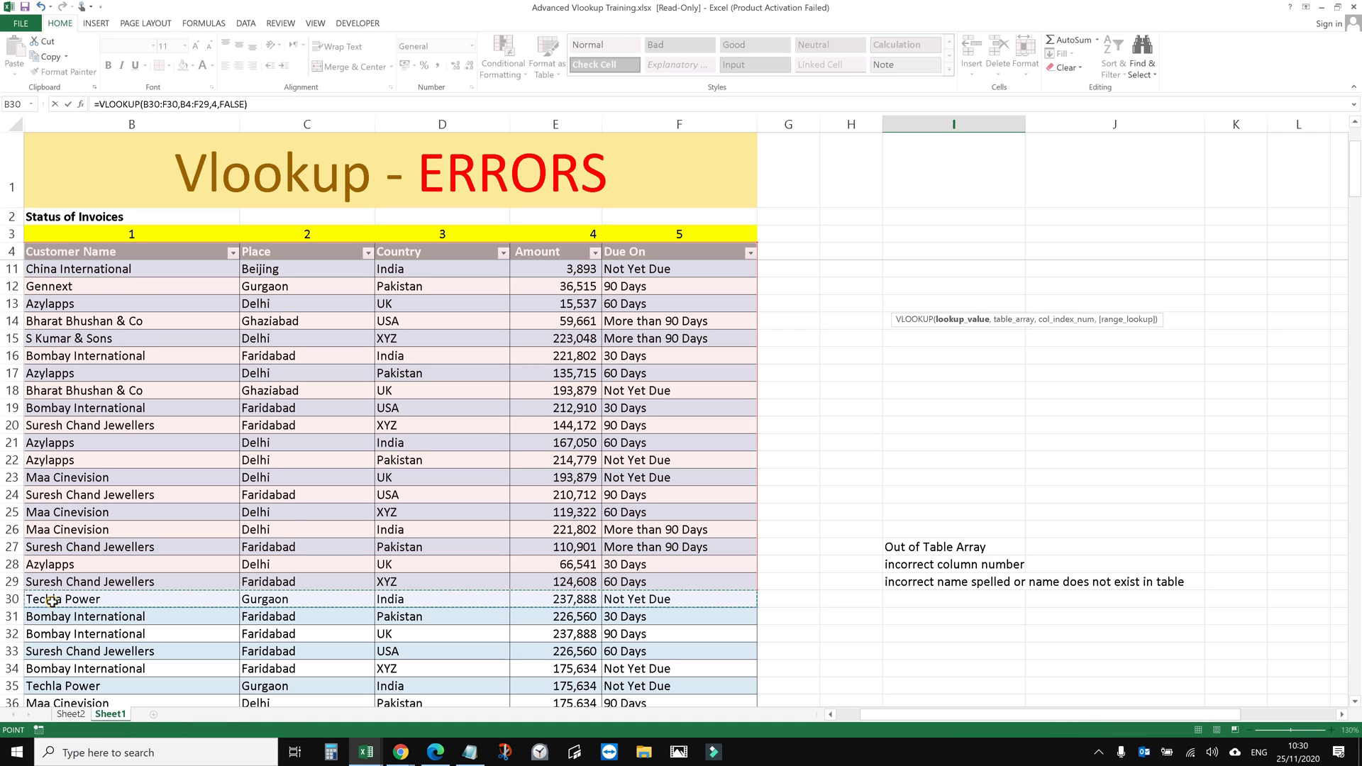
scroll(868, 344, up, 2)
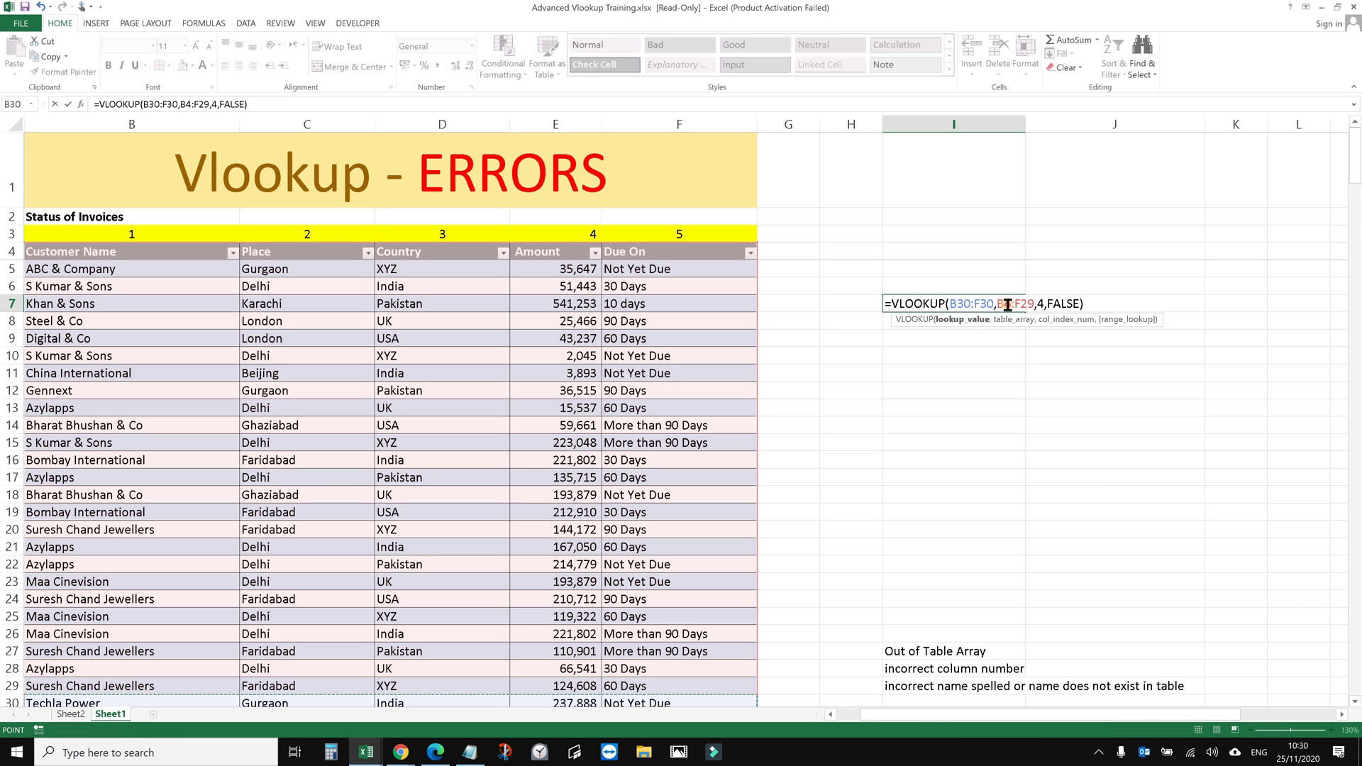
drag(1008, 305, 981, 305)
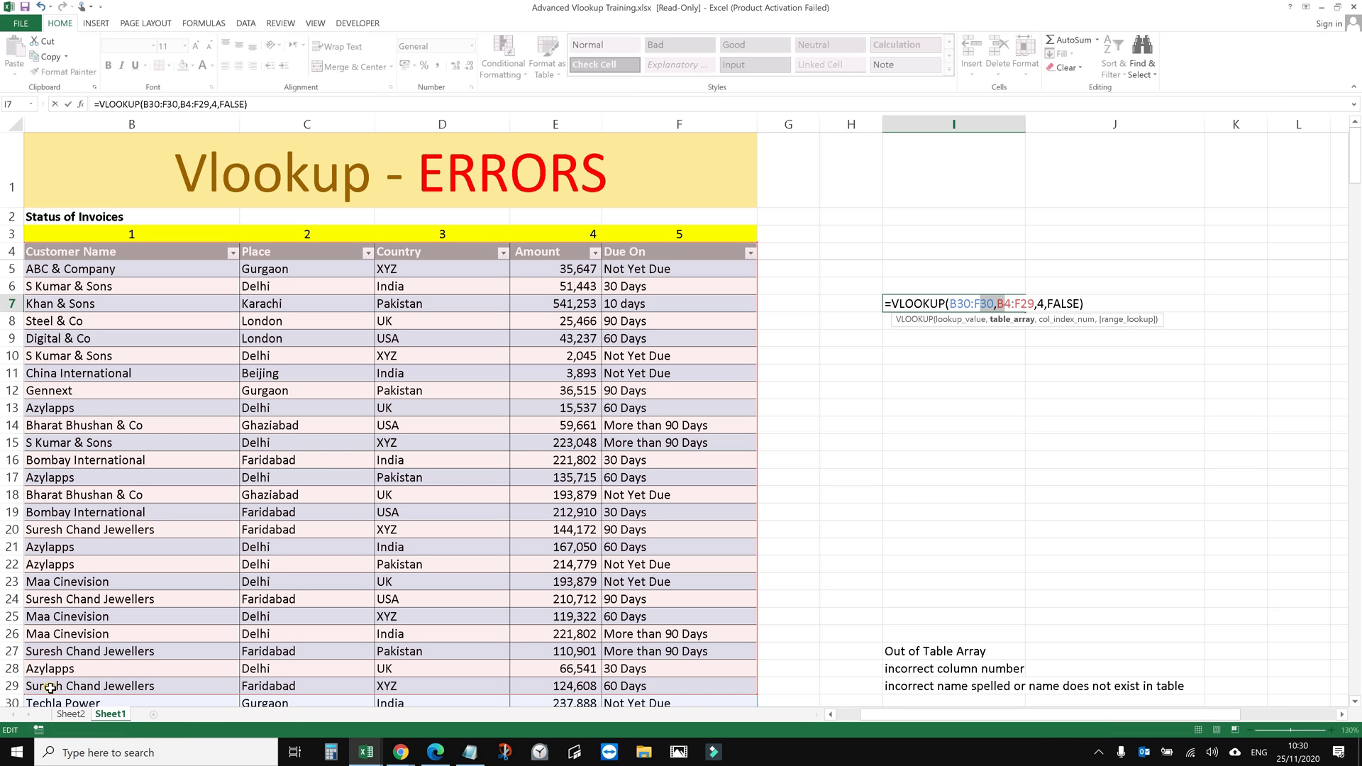
scroll(46, 674, down, 2)
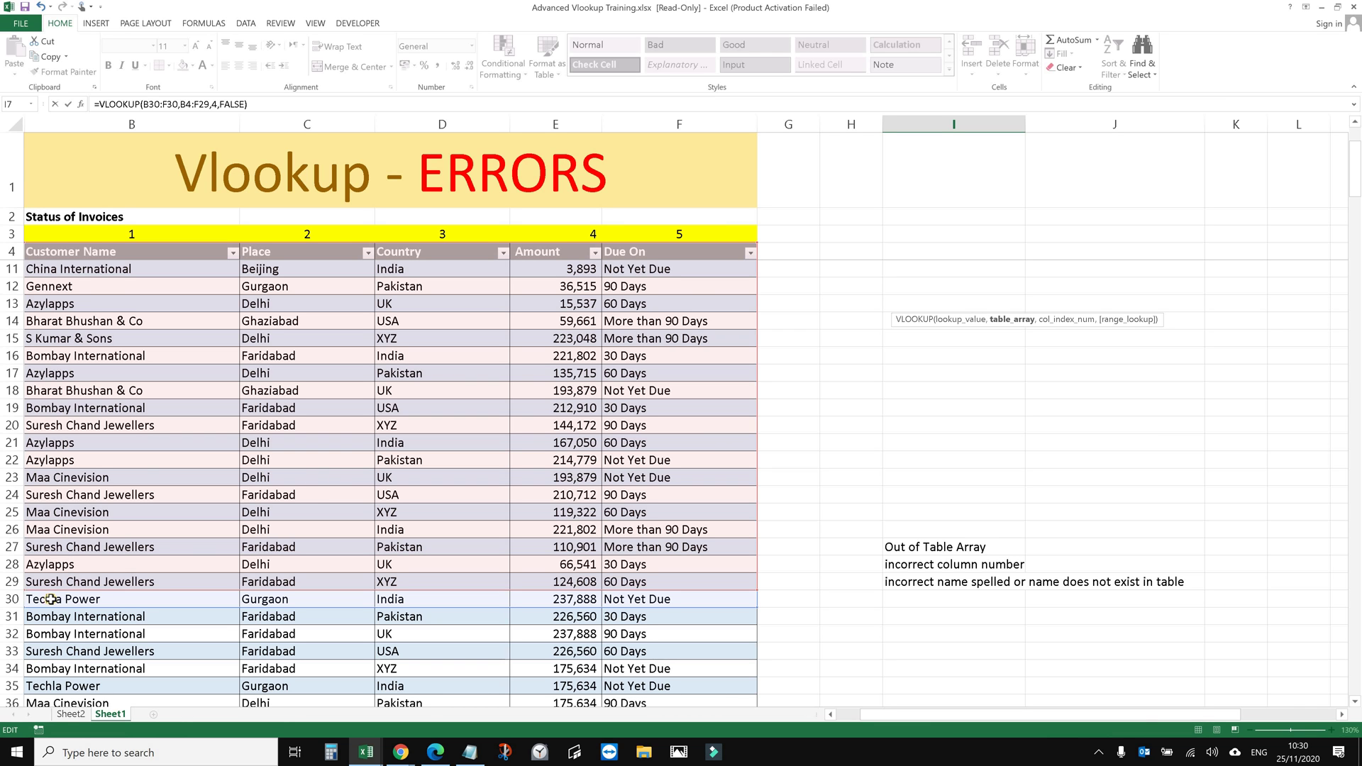
scroll(51, 599, up, 2)
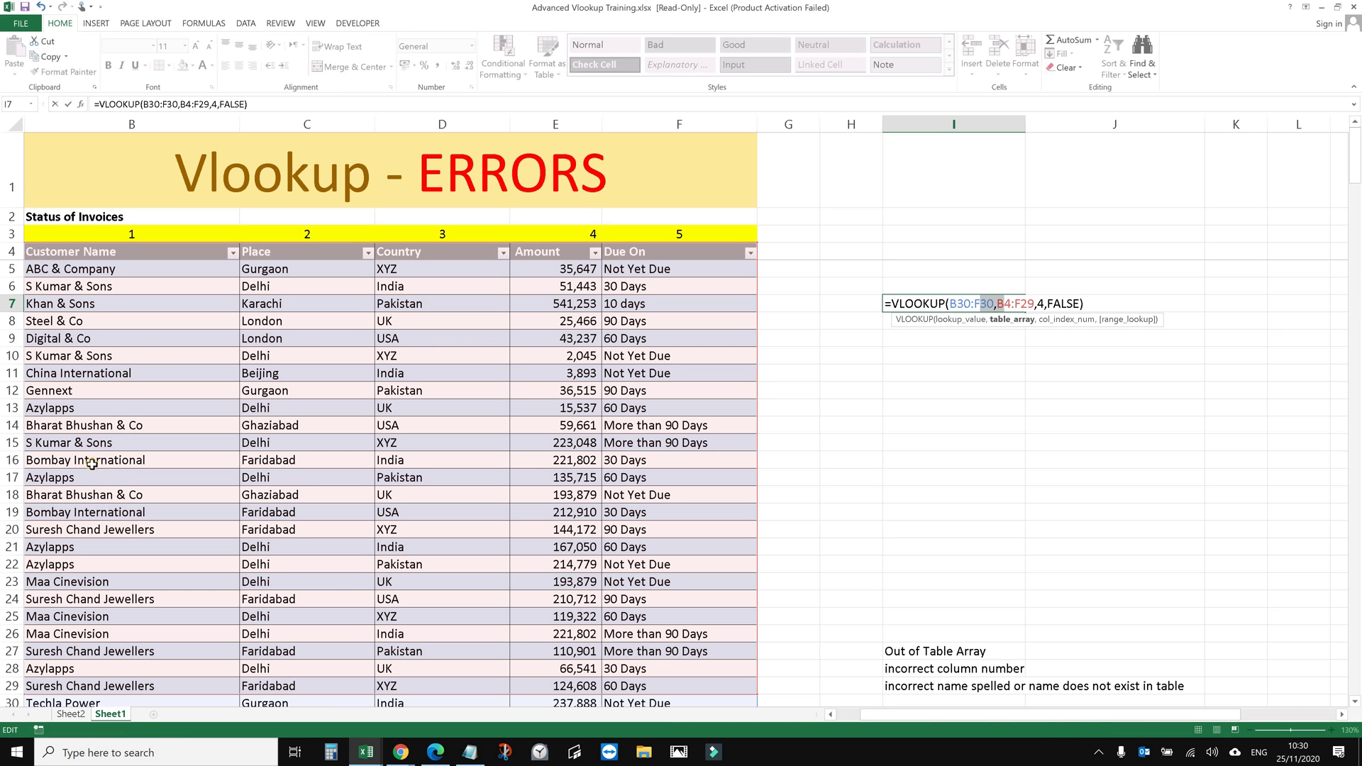
scroll(71, 407, down, 3)
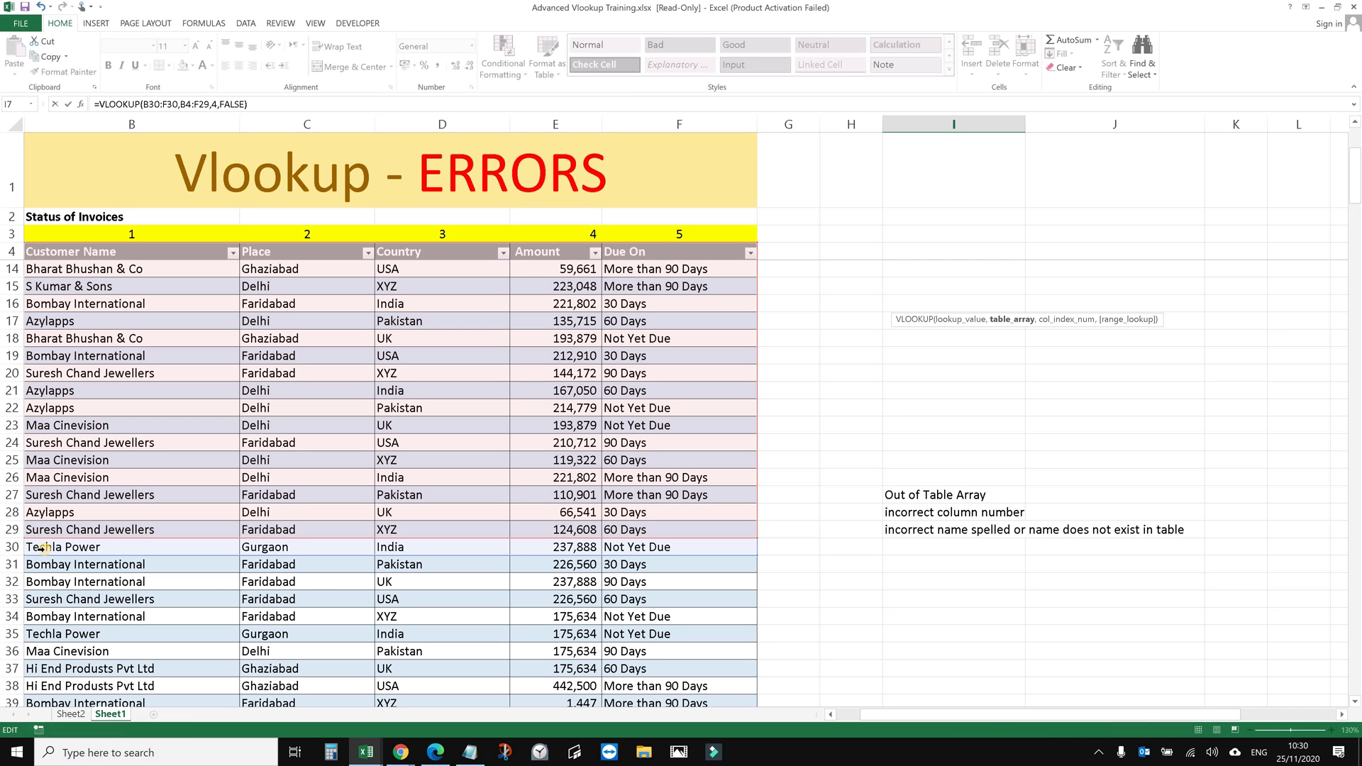
scroll(166, 296, up, 3)
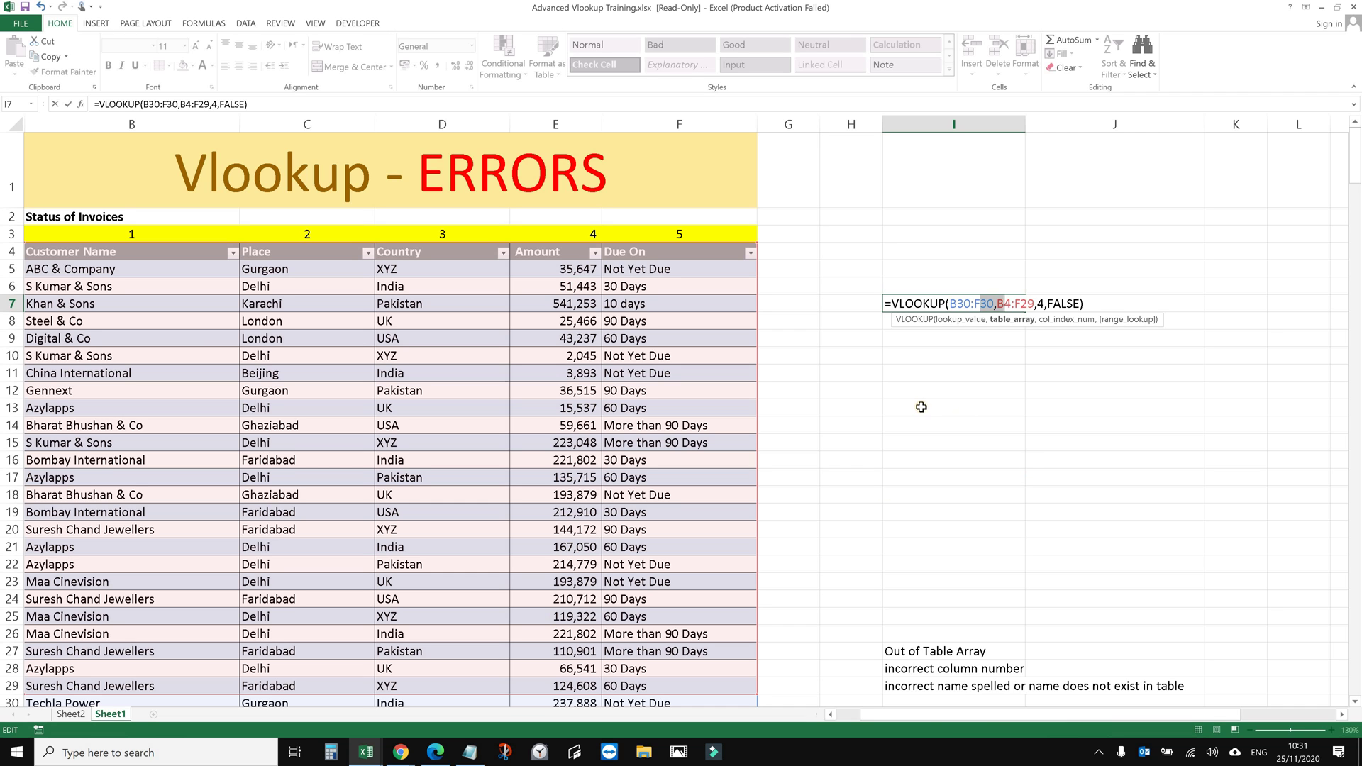
Extend the table array in I7's VLOOKUP formula by one row to B4:F30.
double_click(942, 307)
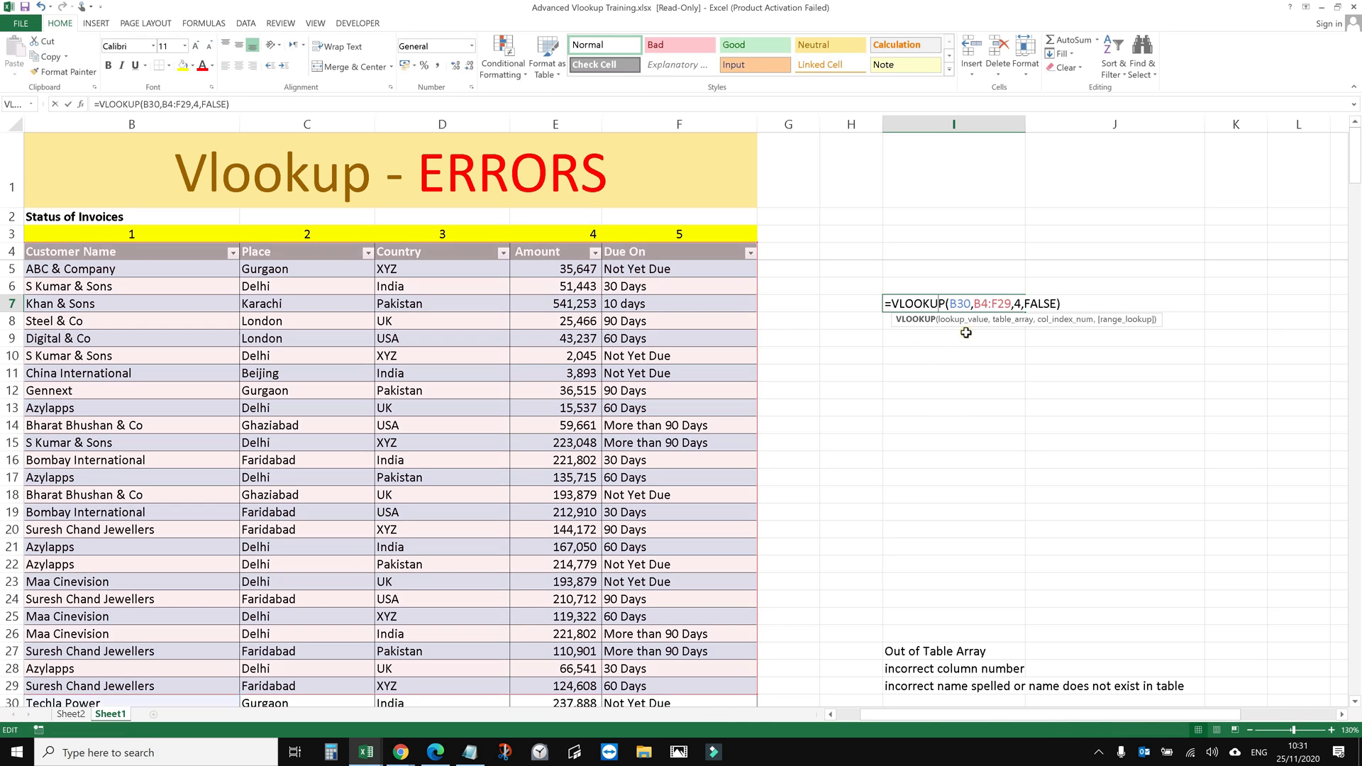
drag(1002, 308, 1012, 308)
key(Escape)
scroll(710, 670, down, 2)
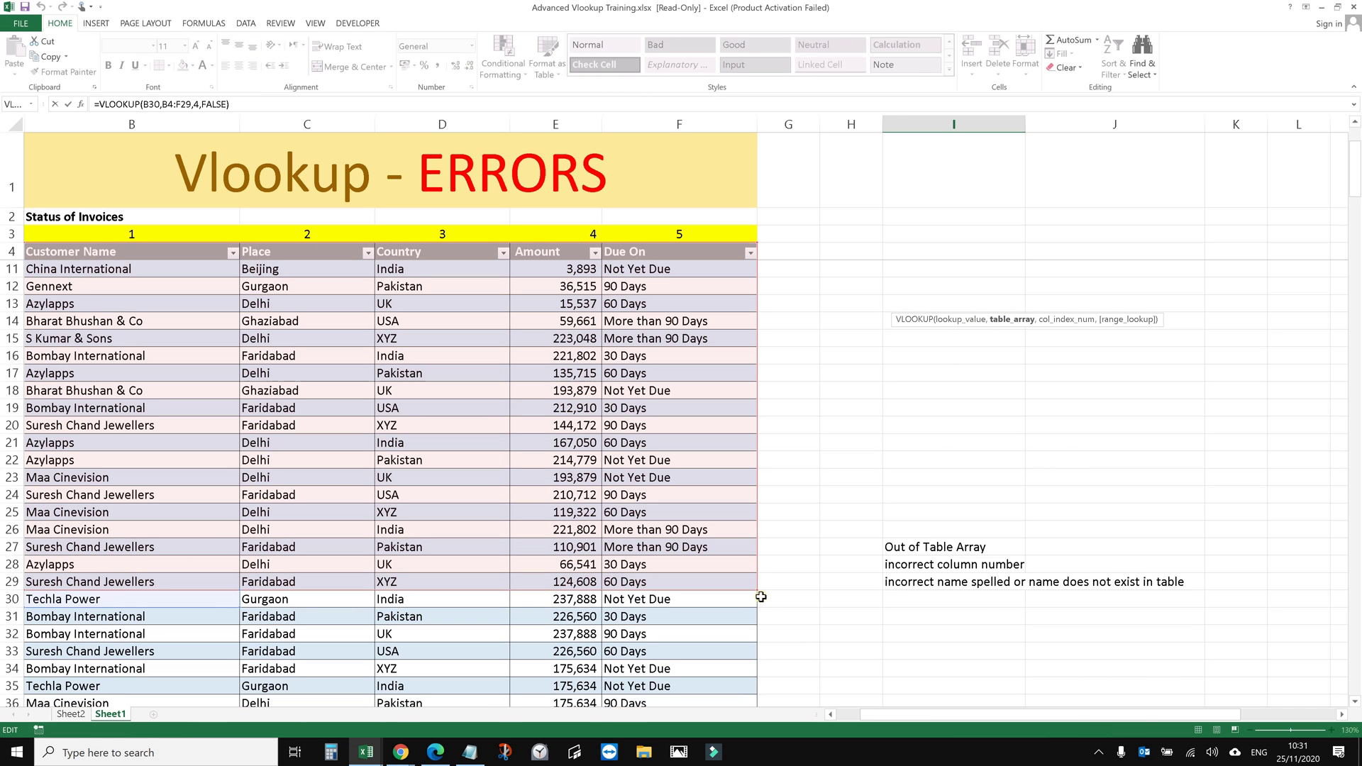
drag(758, 591, 759, 607)
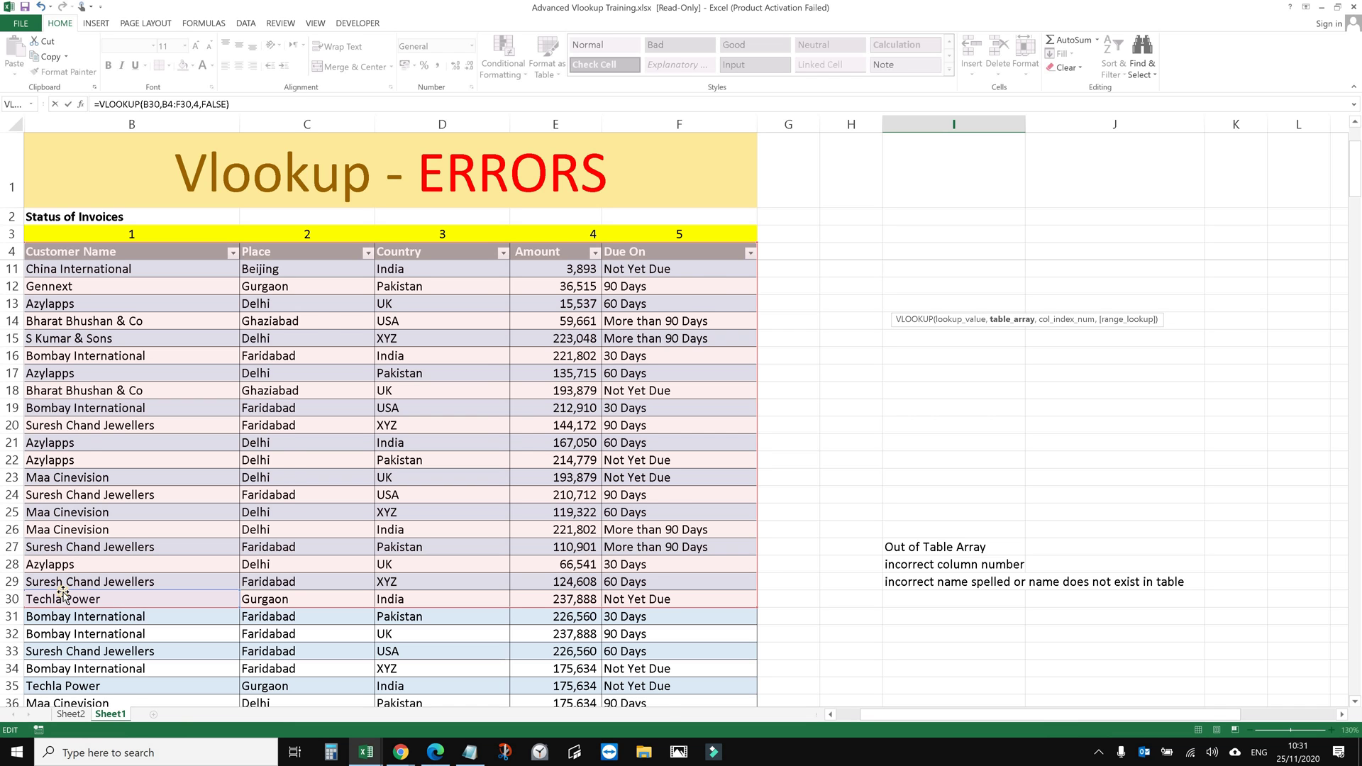
scroll(128, 553, down, 3)
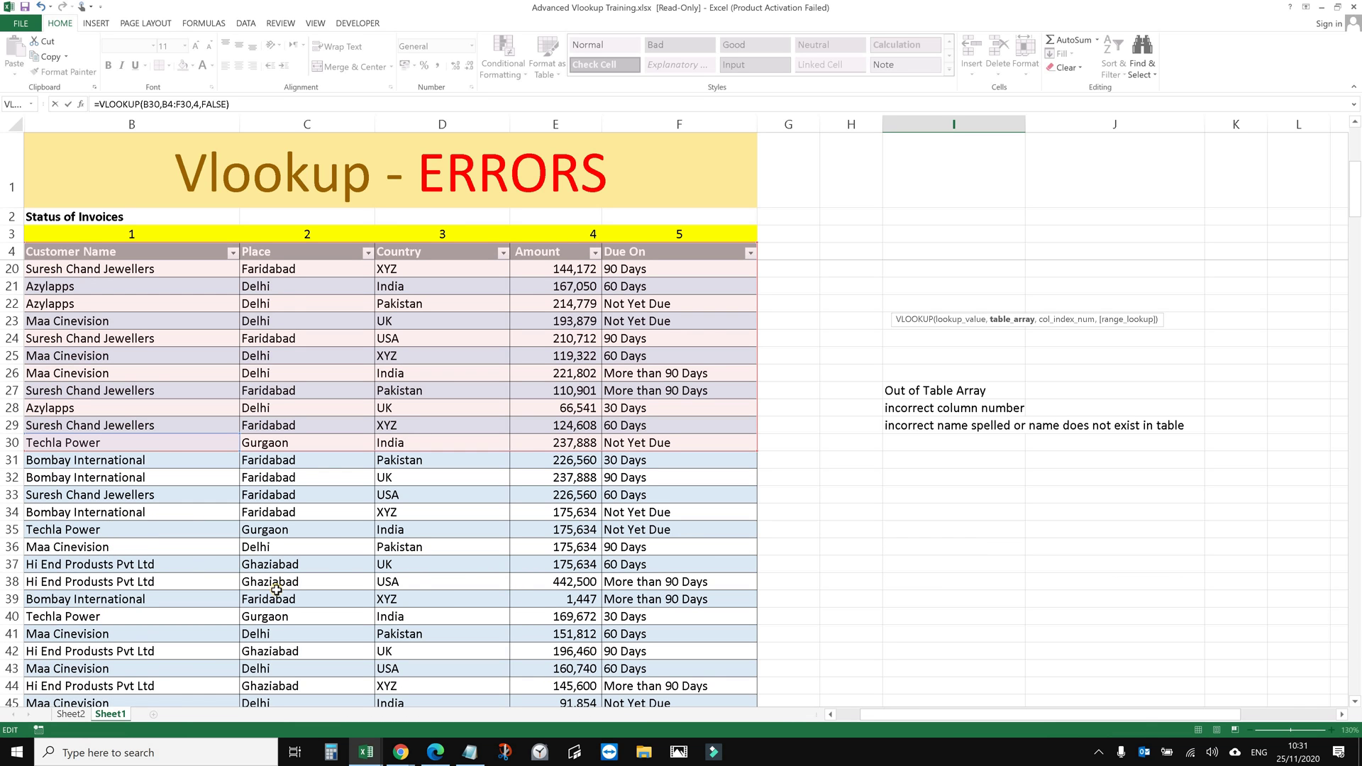
scroll(276, 590, up, 4)
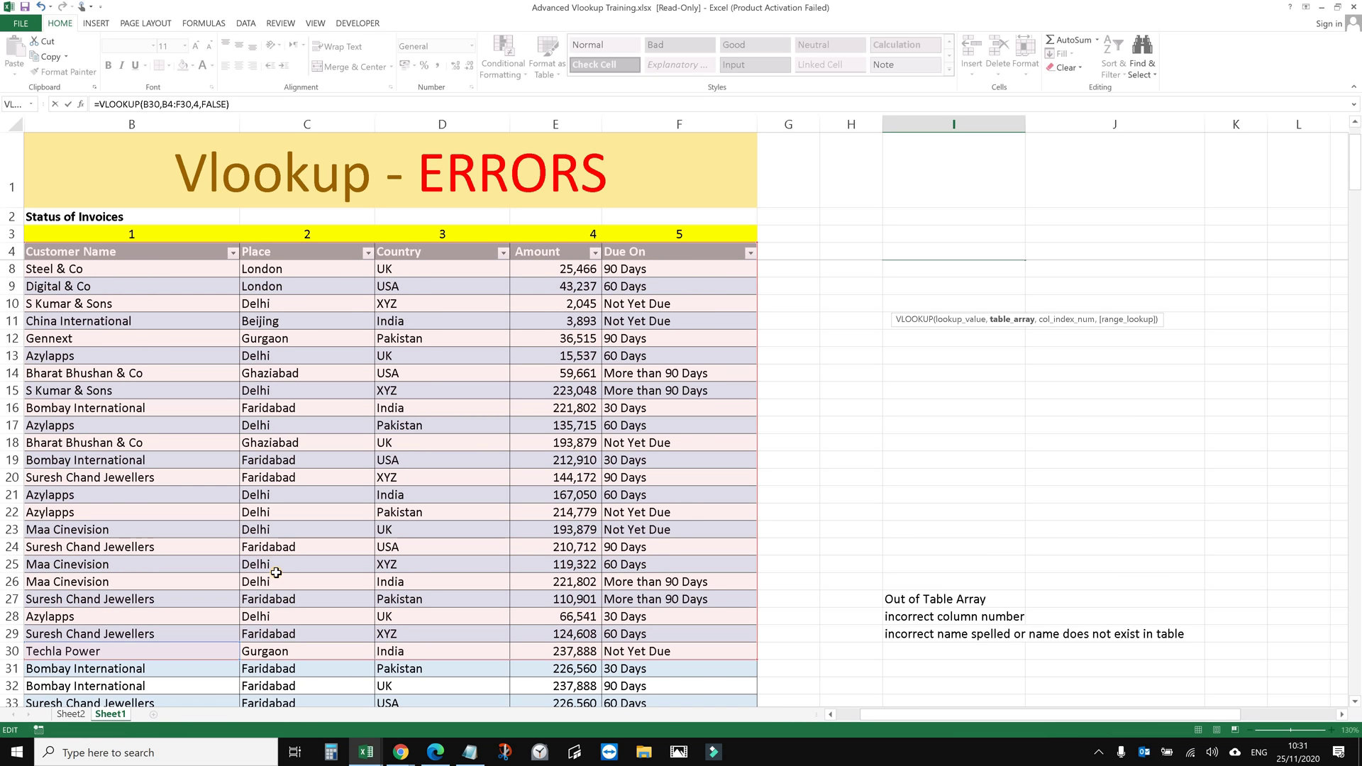
scroll(276, 573, up, 1)
scroll(213, 458, down, 1)
scroll(268, 332, up, 1)
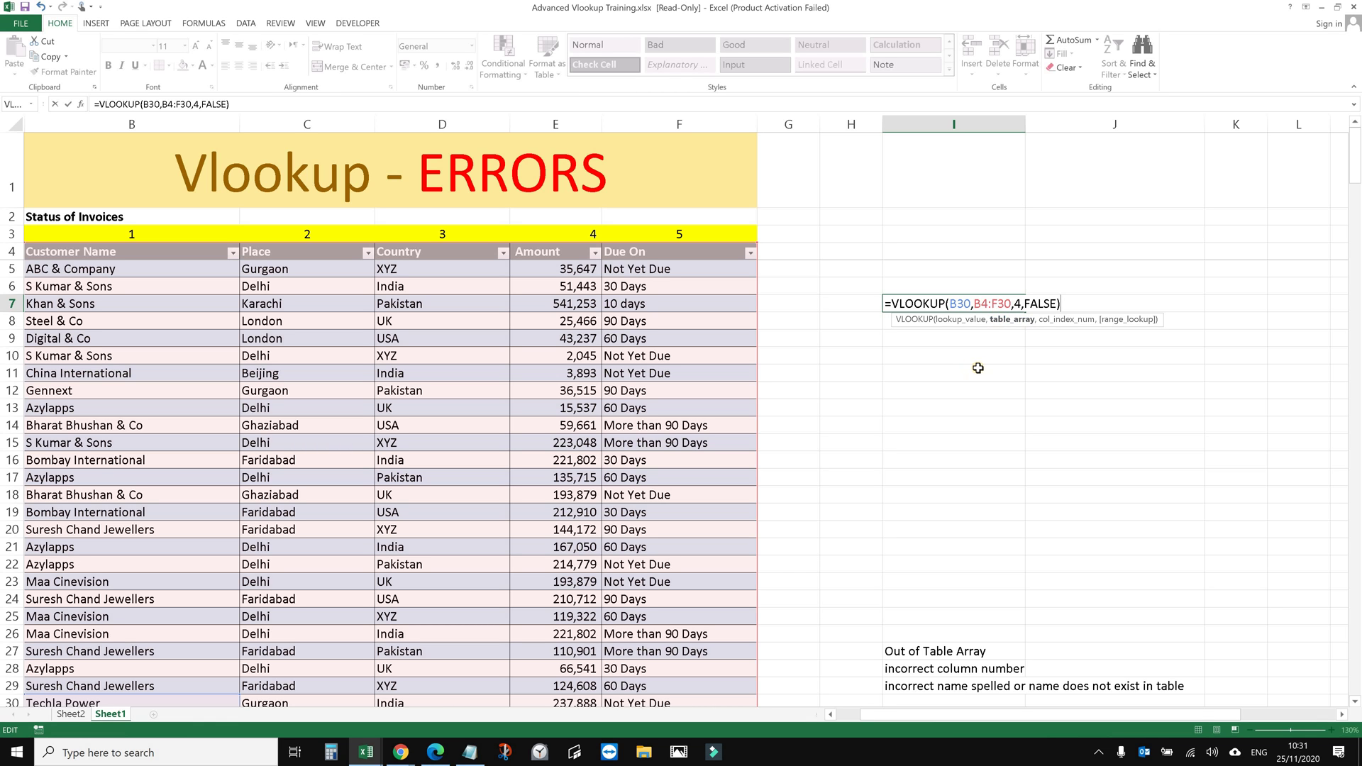
key(Return)
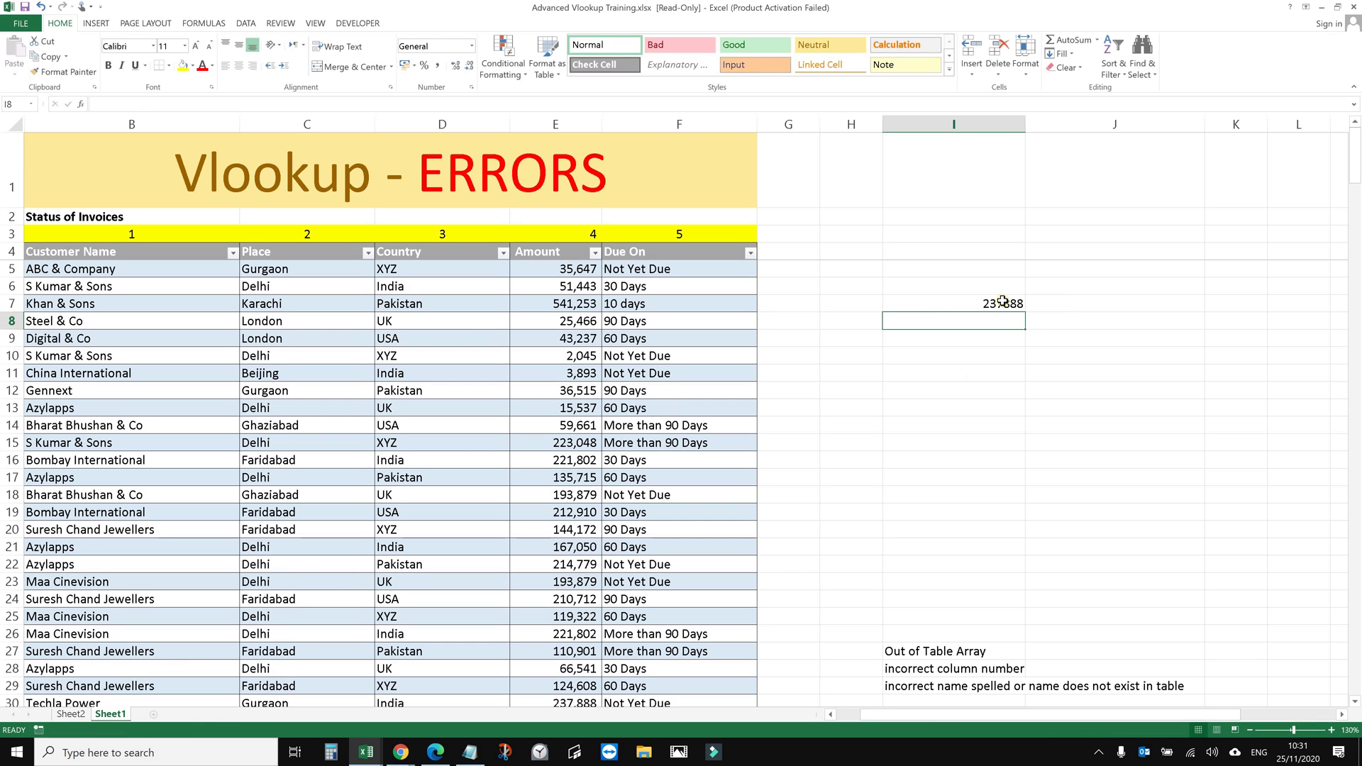
key(Up)
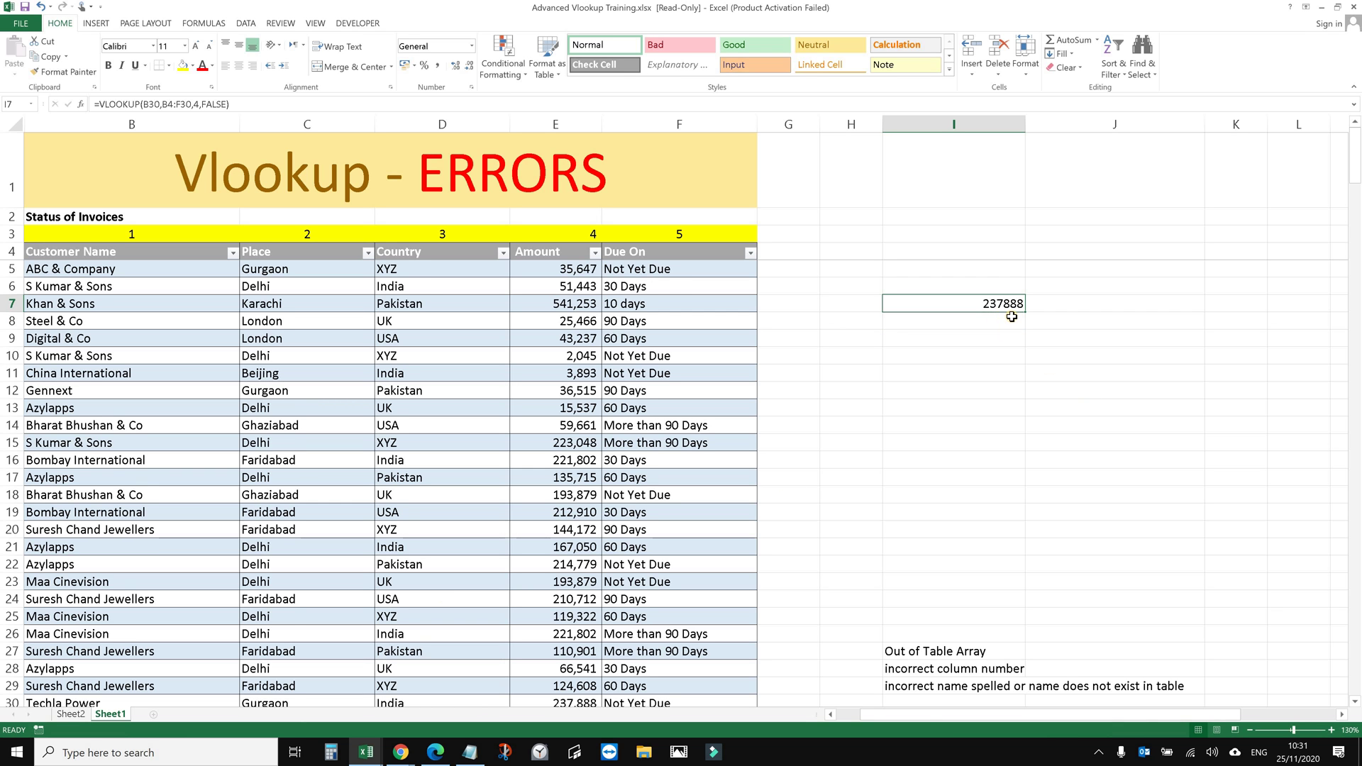
Examine the Techla Power record in row 30 and the customer name column to check the lookup's source.
scroll(1011, 317, down, 1)
scroll(981, 336, up, 1)
scroll(26, 542, down, 2)
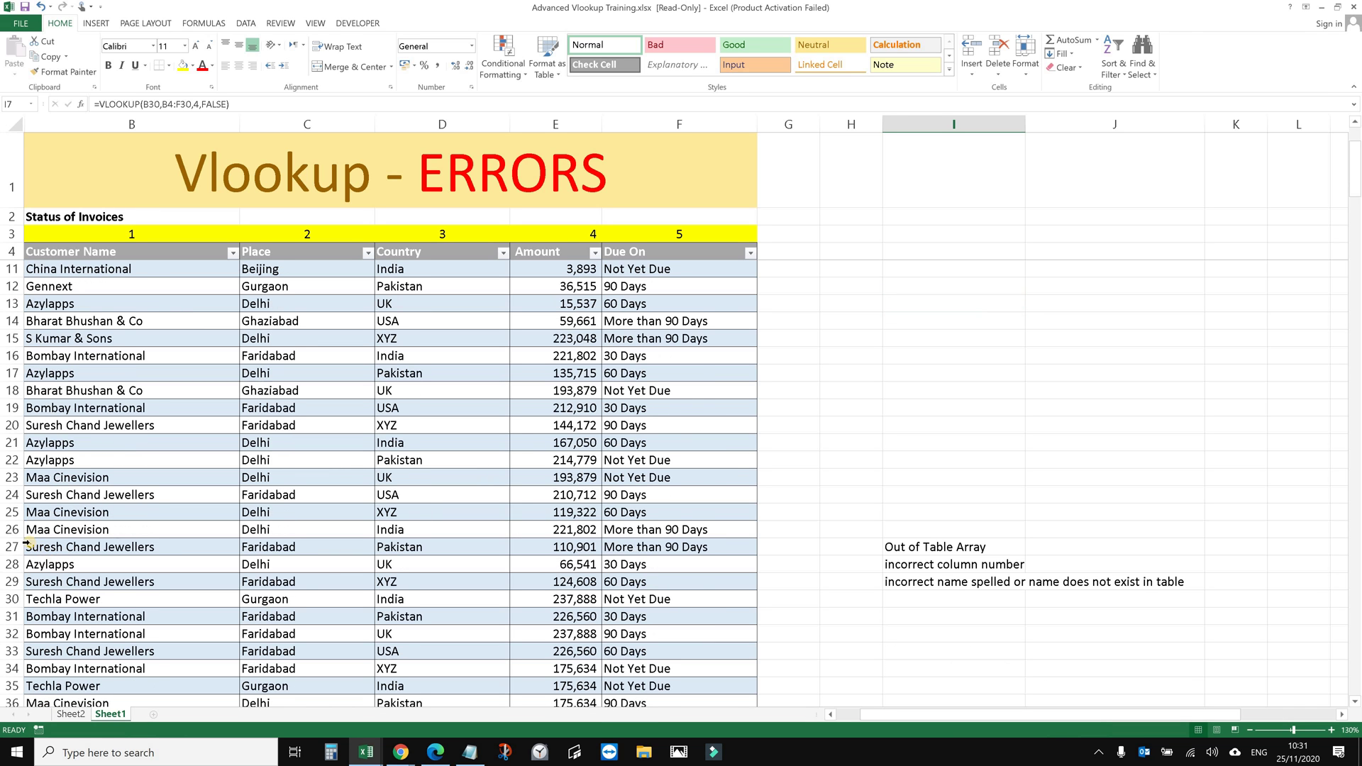
click(10, 598)
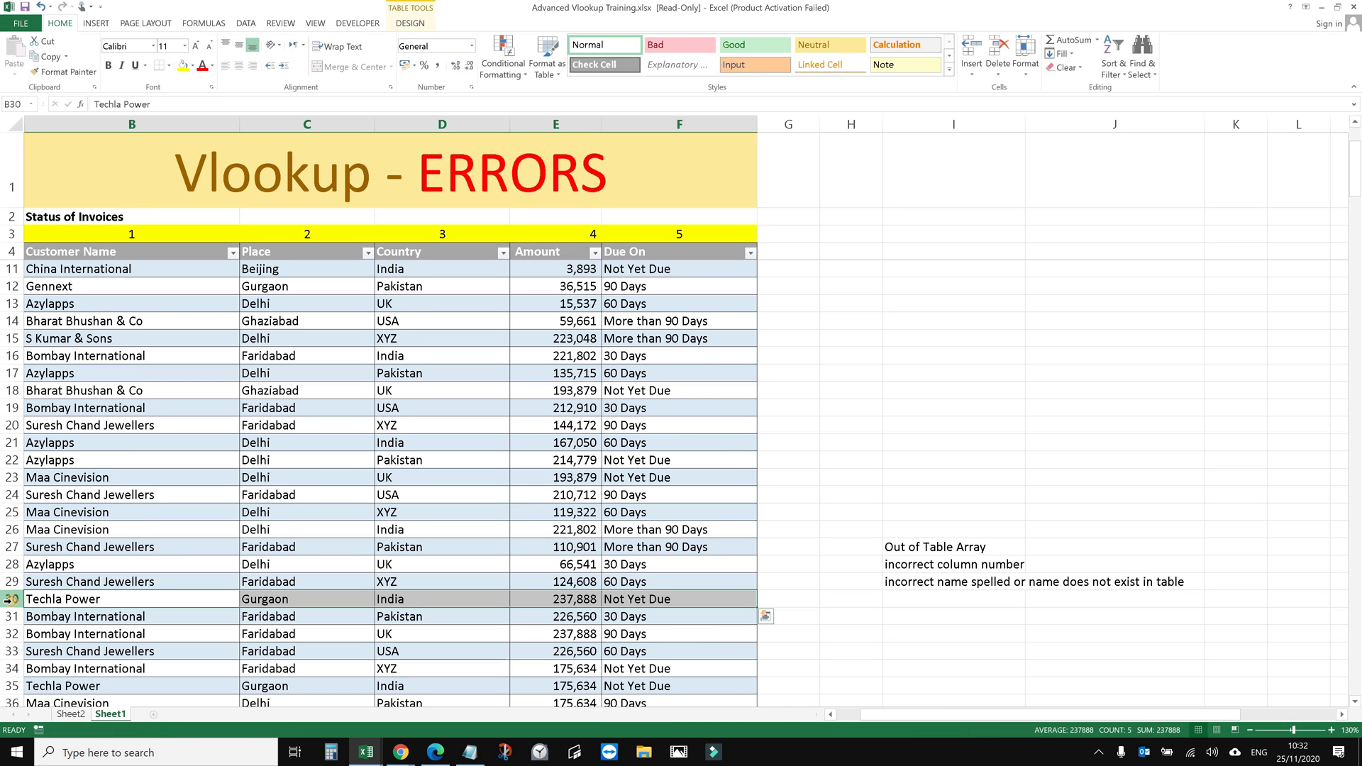
drag(131, 124, 60, 523)
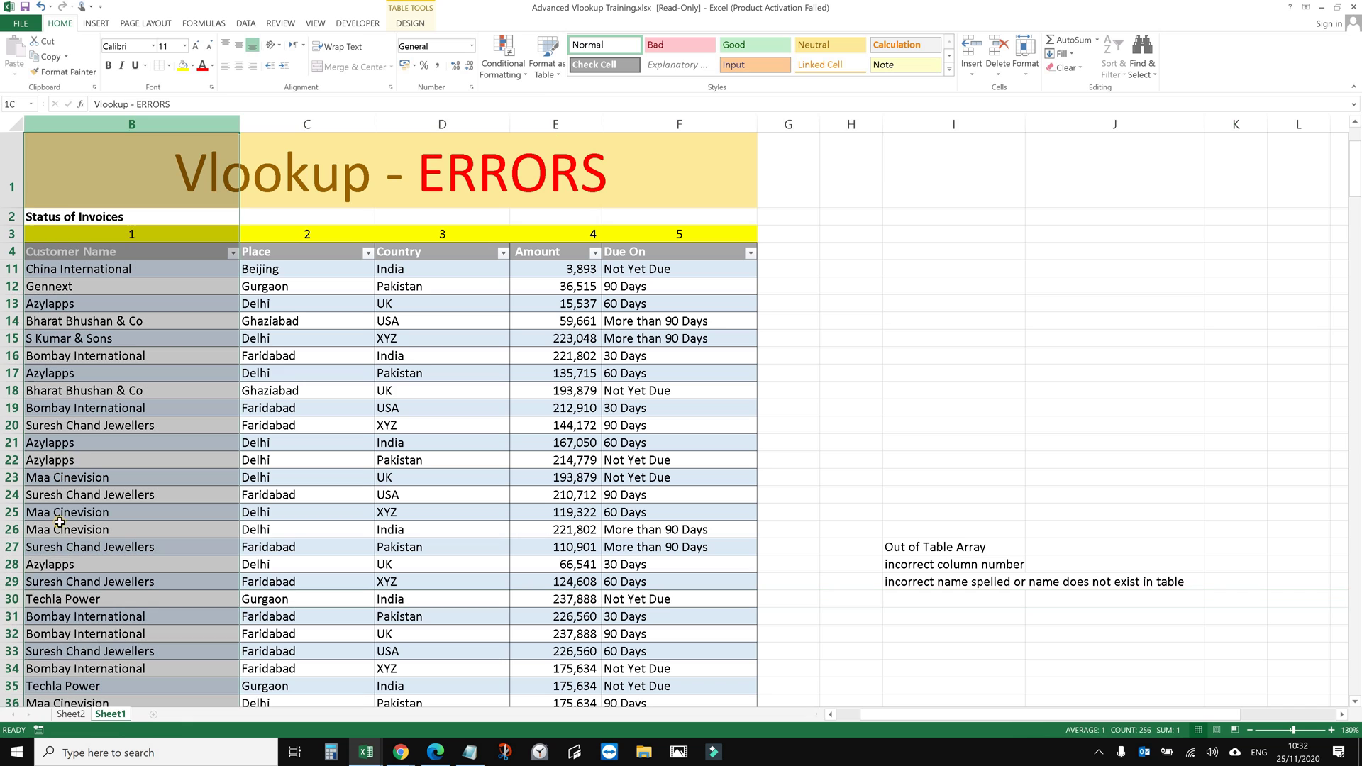
click(11, 599)
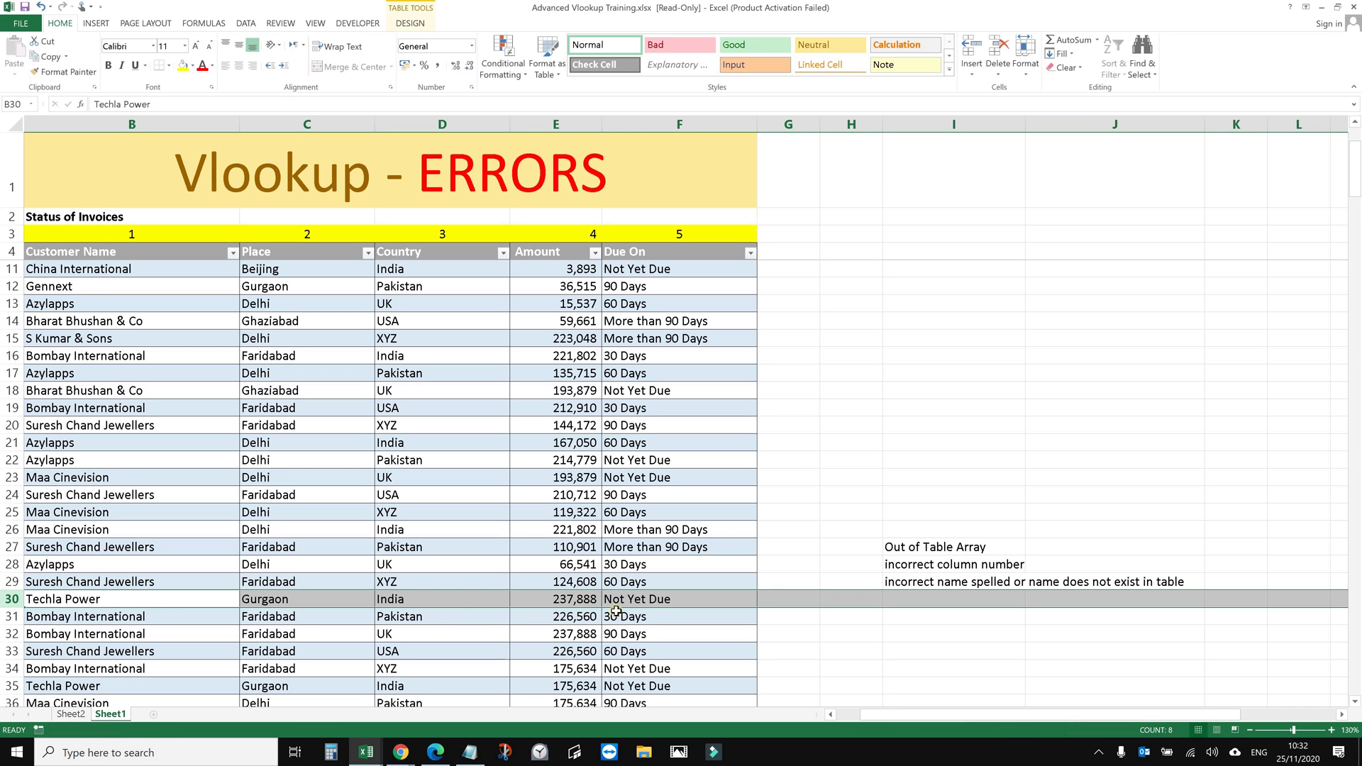
scroll(960, 309, up, 2)
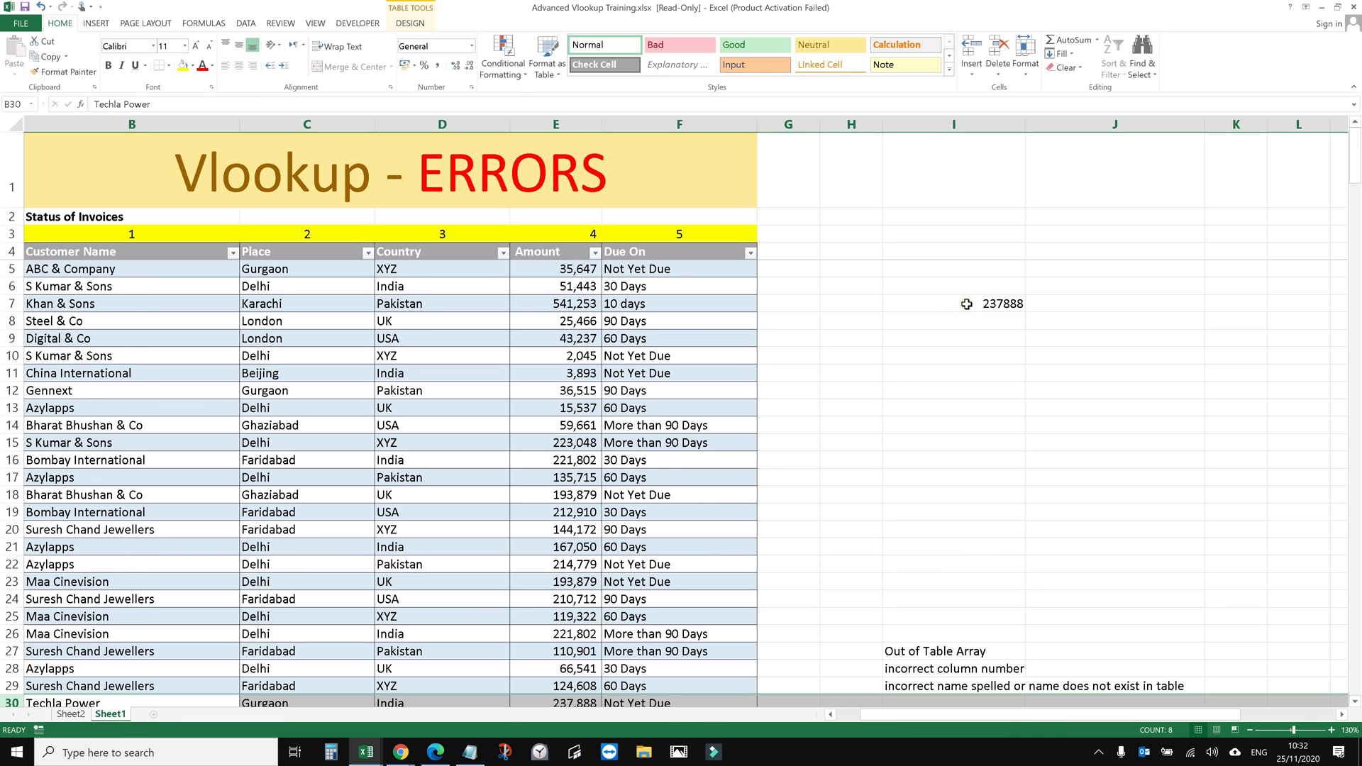
Move the "Out of Table Array" note from I27 to cell J7, beside the corrected VLOOKUP result.
click(966, 303)
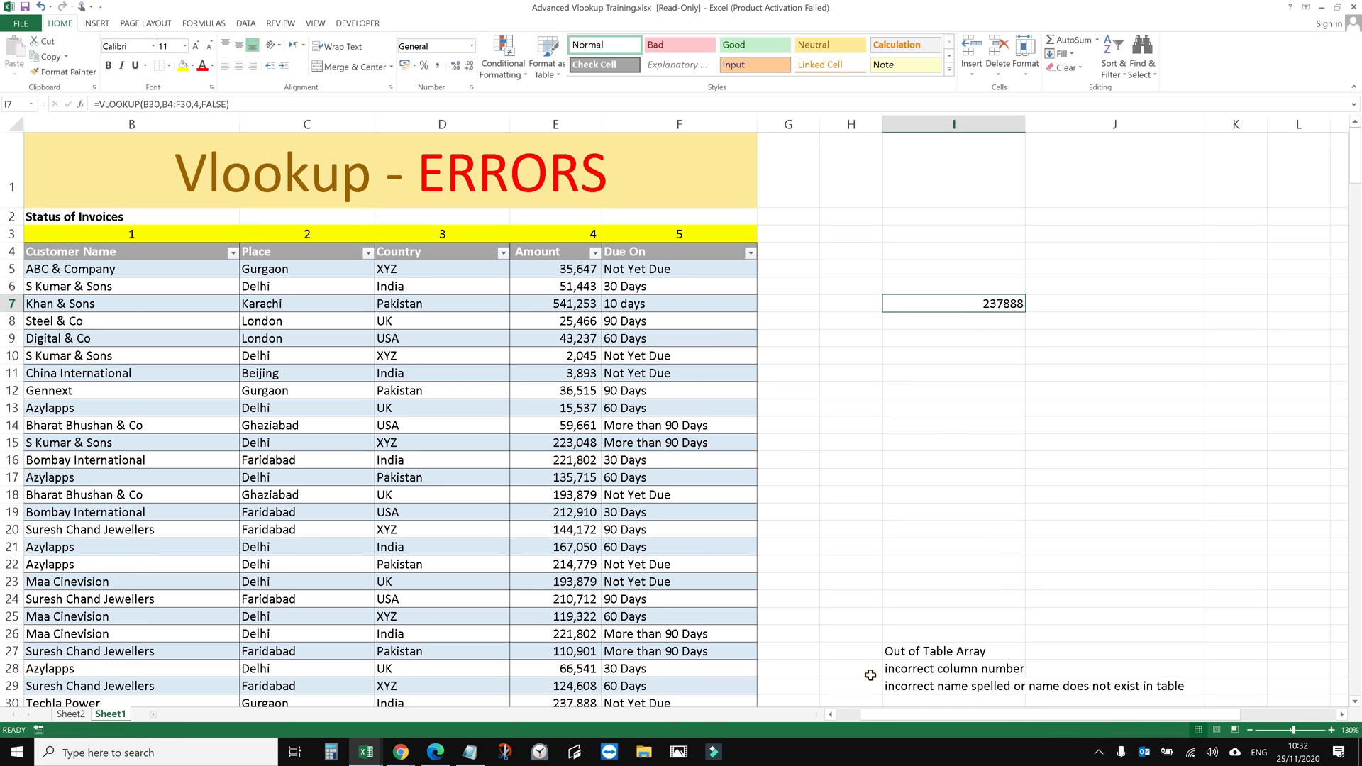
click(894, 654)
drag(894, 654, 1095, 309)
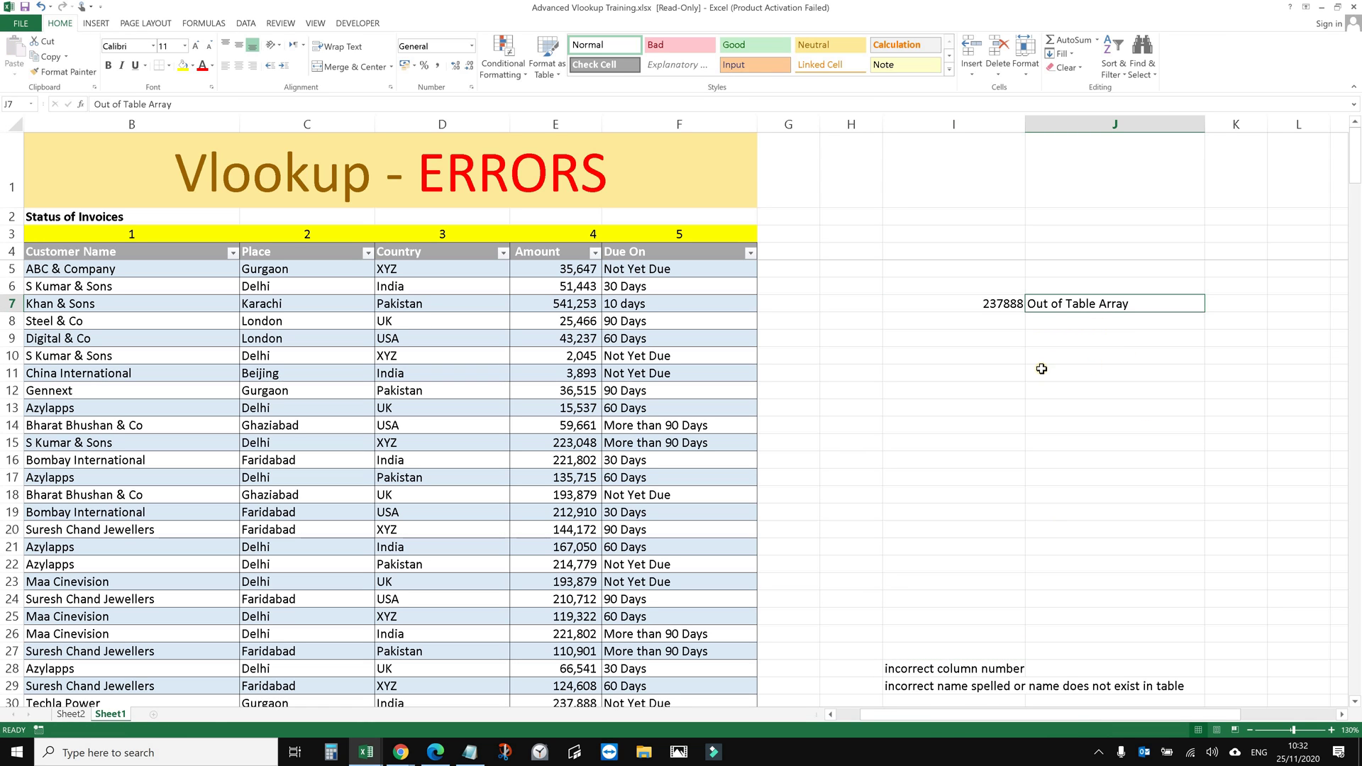
click(1007, 323)
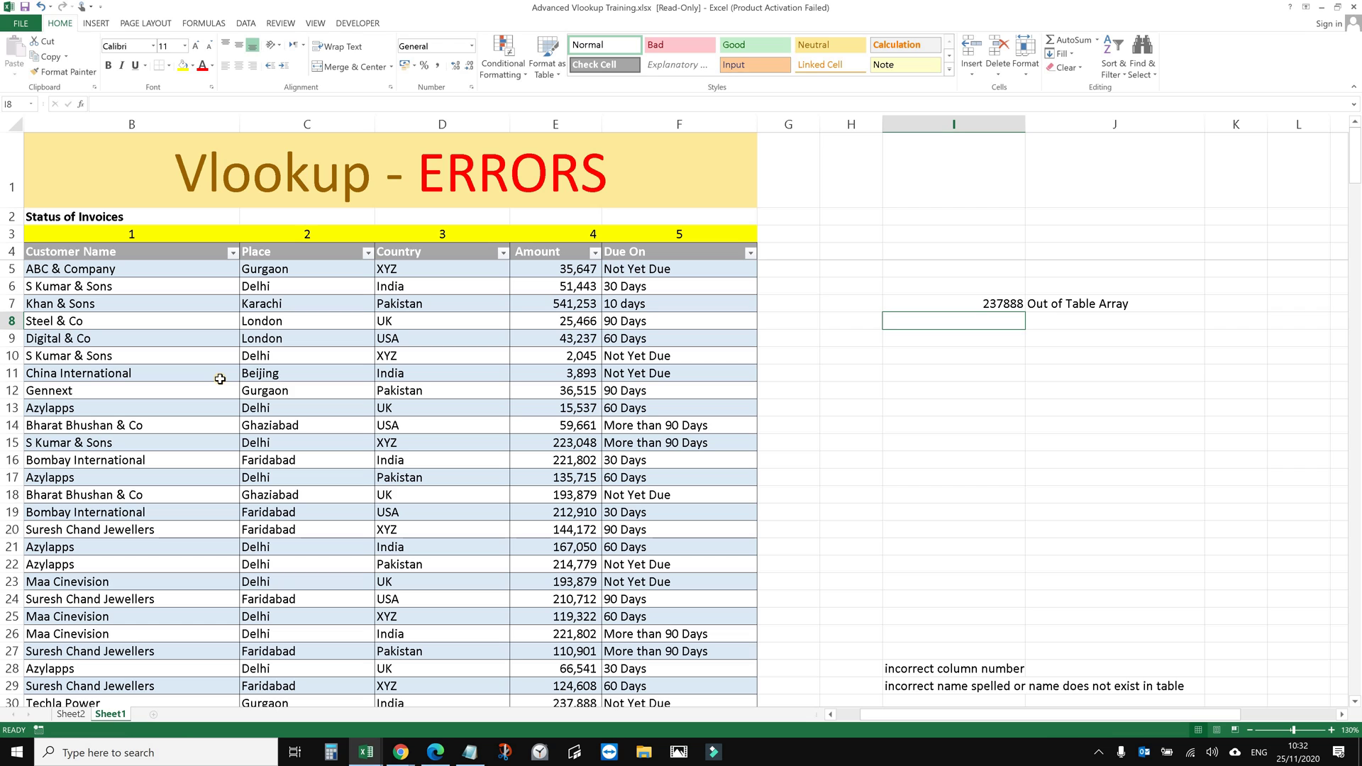
Examine the lookup value and table array arguments in I7's VLOOKUP formula, leaving the formula as it is.
click(1000, 305)
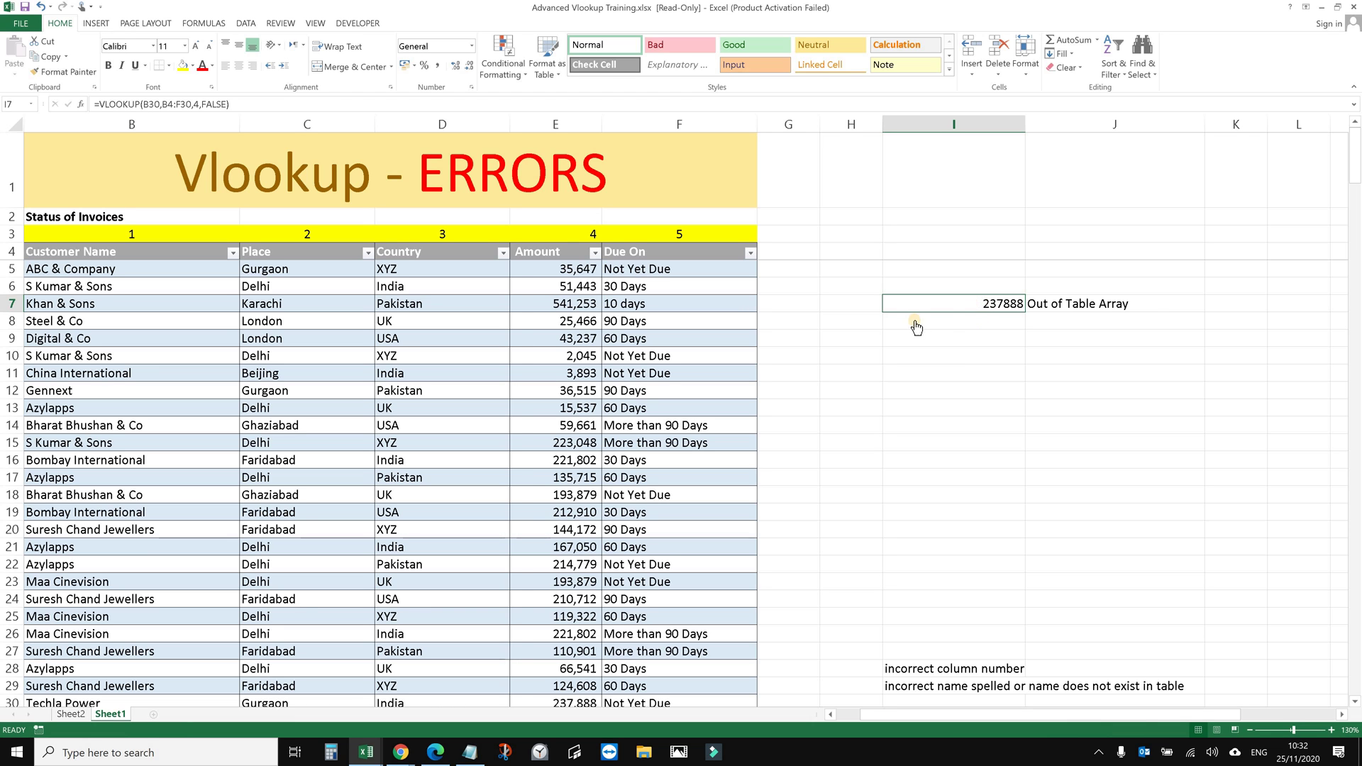
double_click(993, 303)
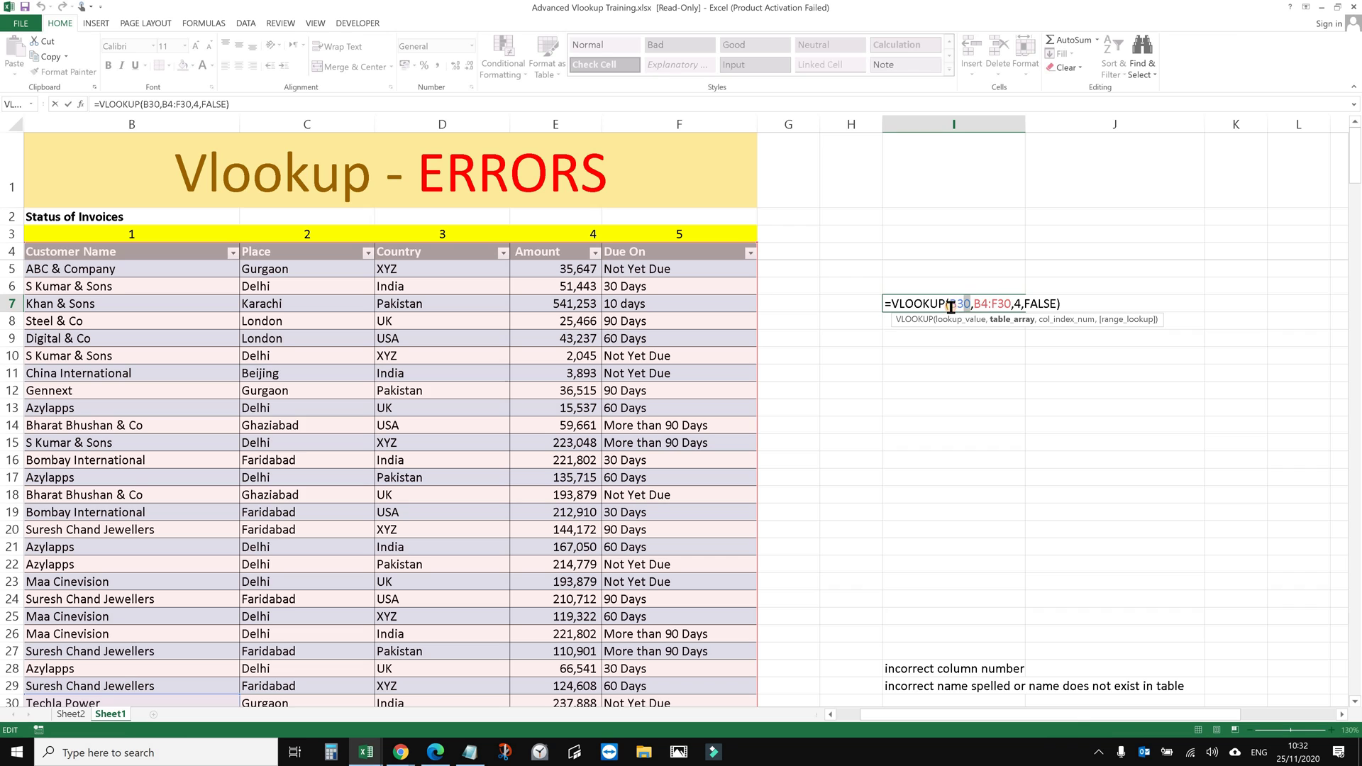
double_click(961, 304)
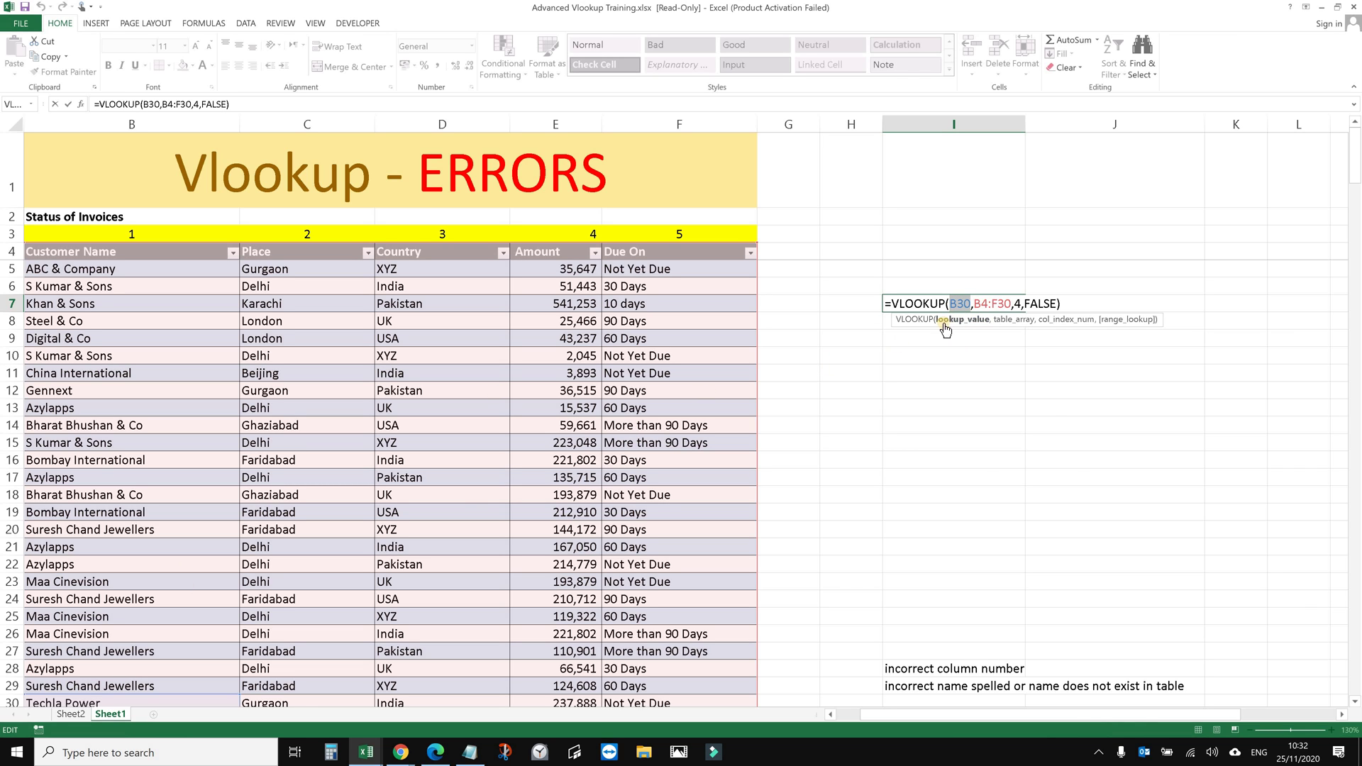
click(972, 305)
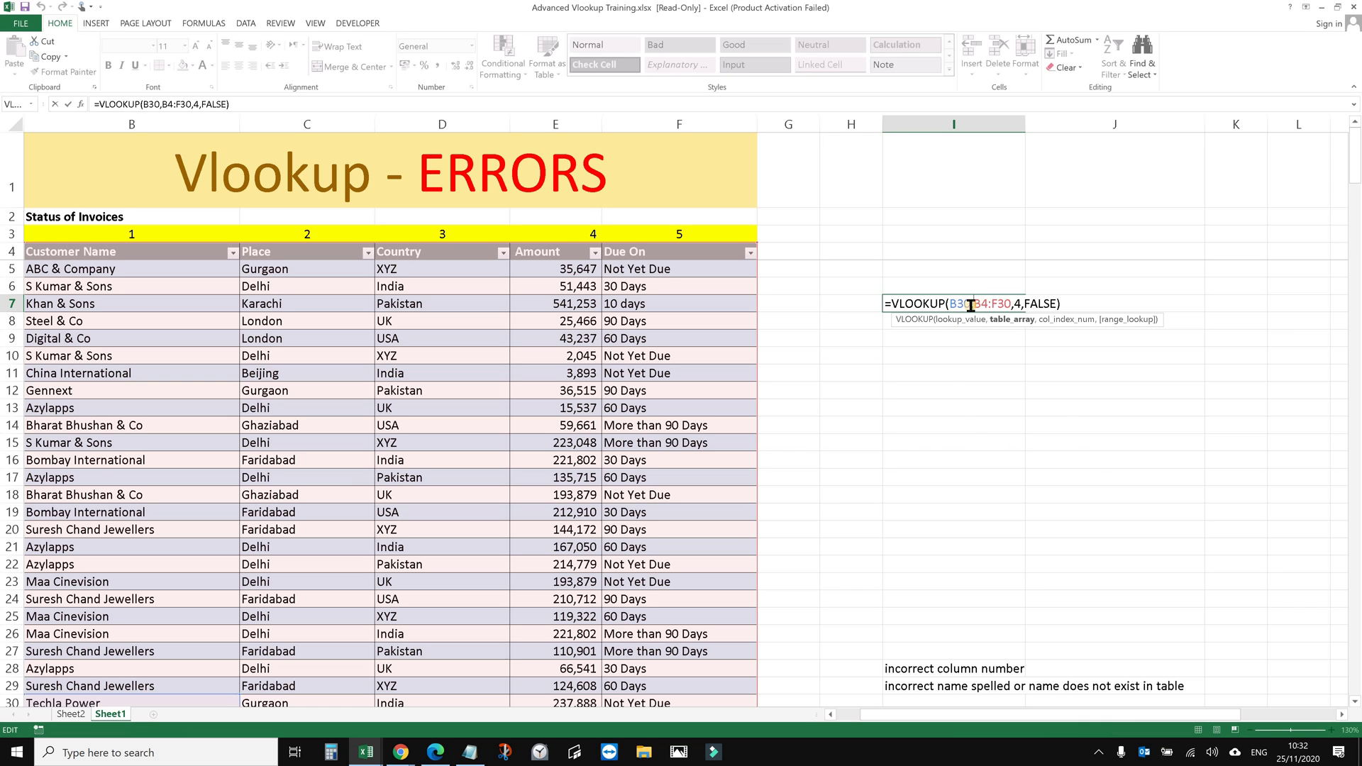
double_click(951, 305)
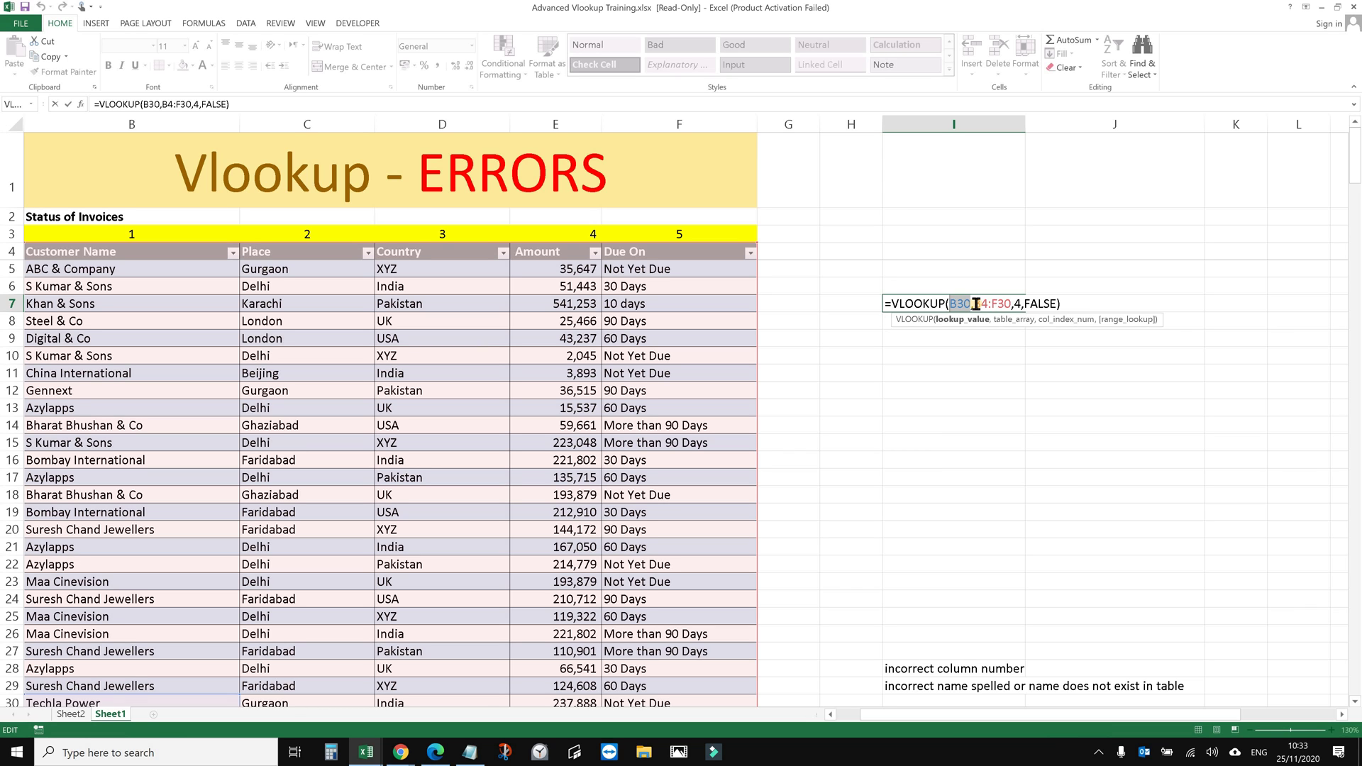
drag(975, 304, 1004, 306)
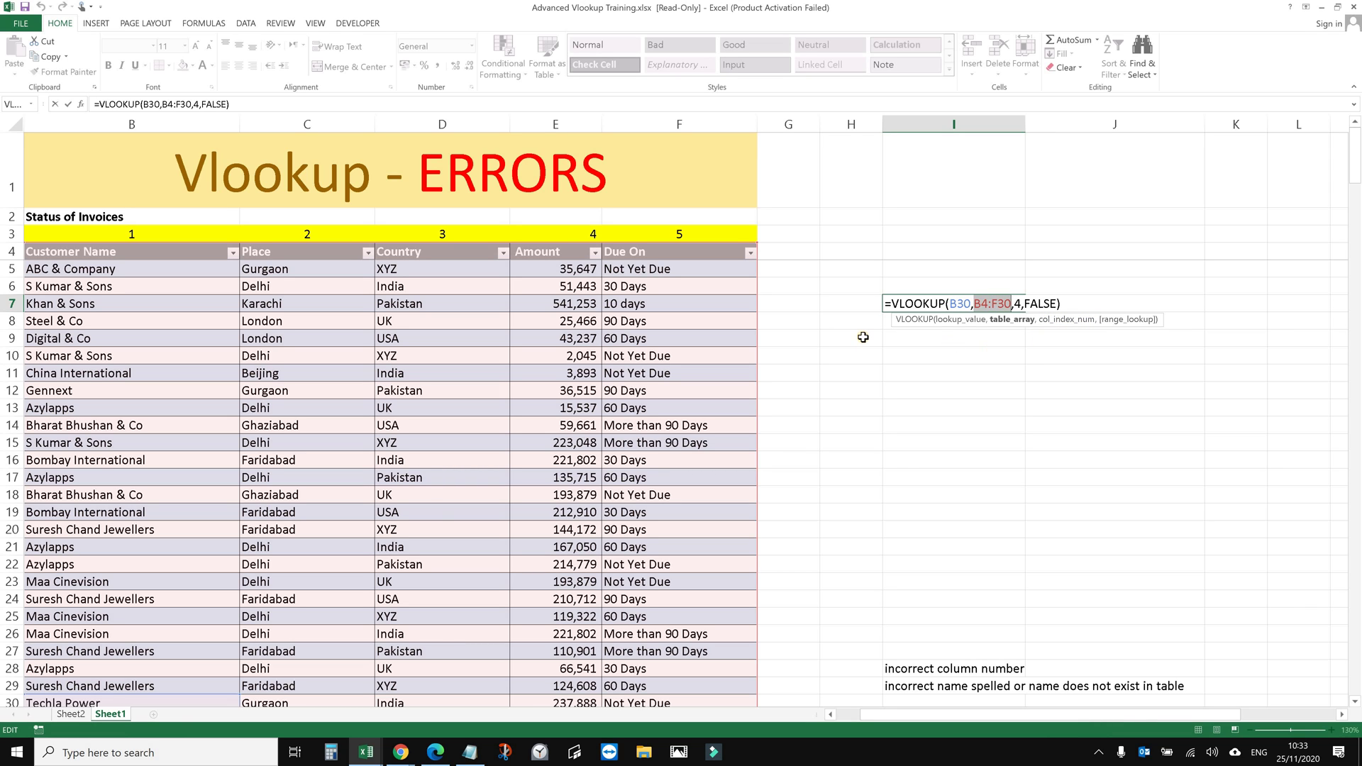
click(906, 334)
key(Escape)
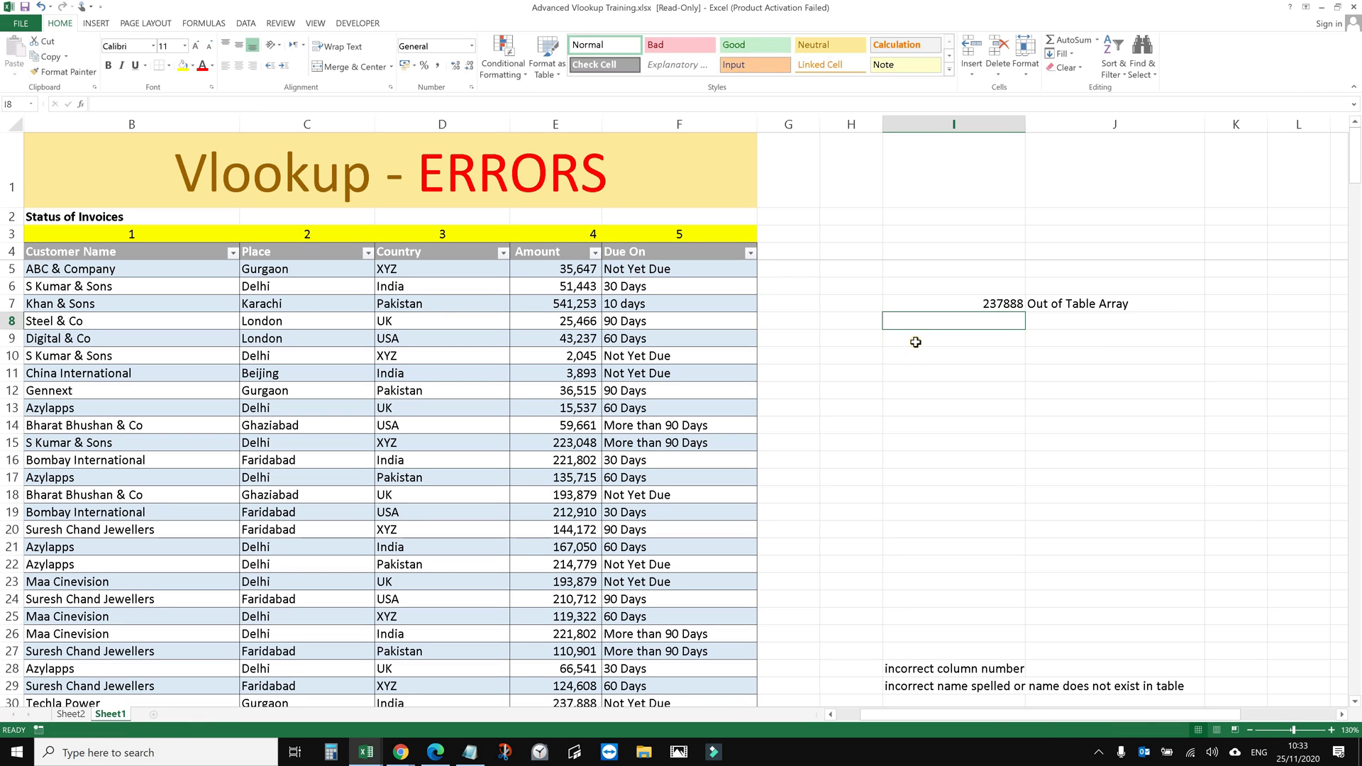
Start a VLOOKUP formula in I9 with the Steel & Co name in B8 as the lookup value.
click(916, 342)
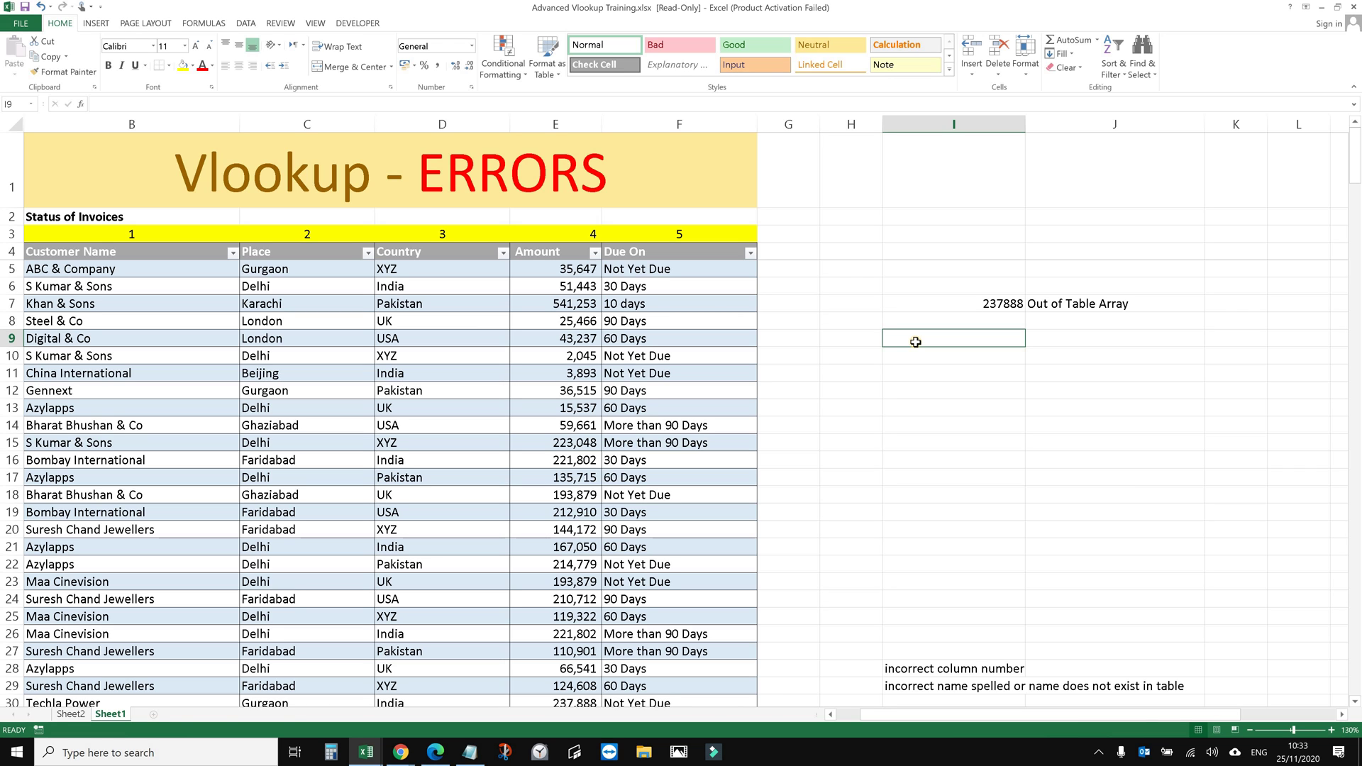
text(=vlo)
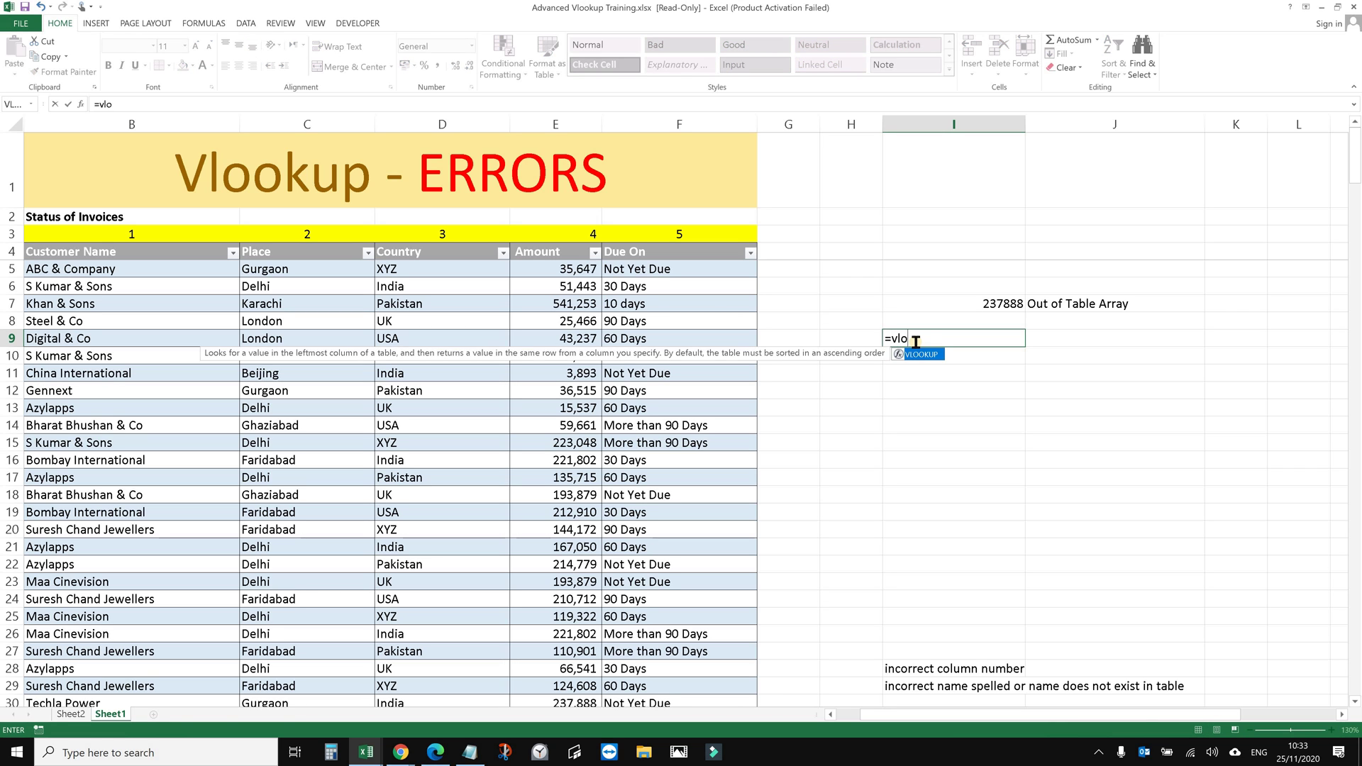
key(Tab)
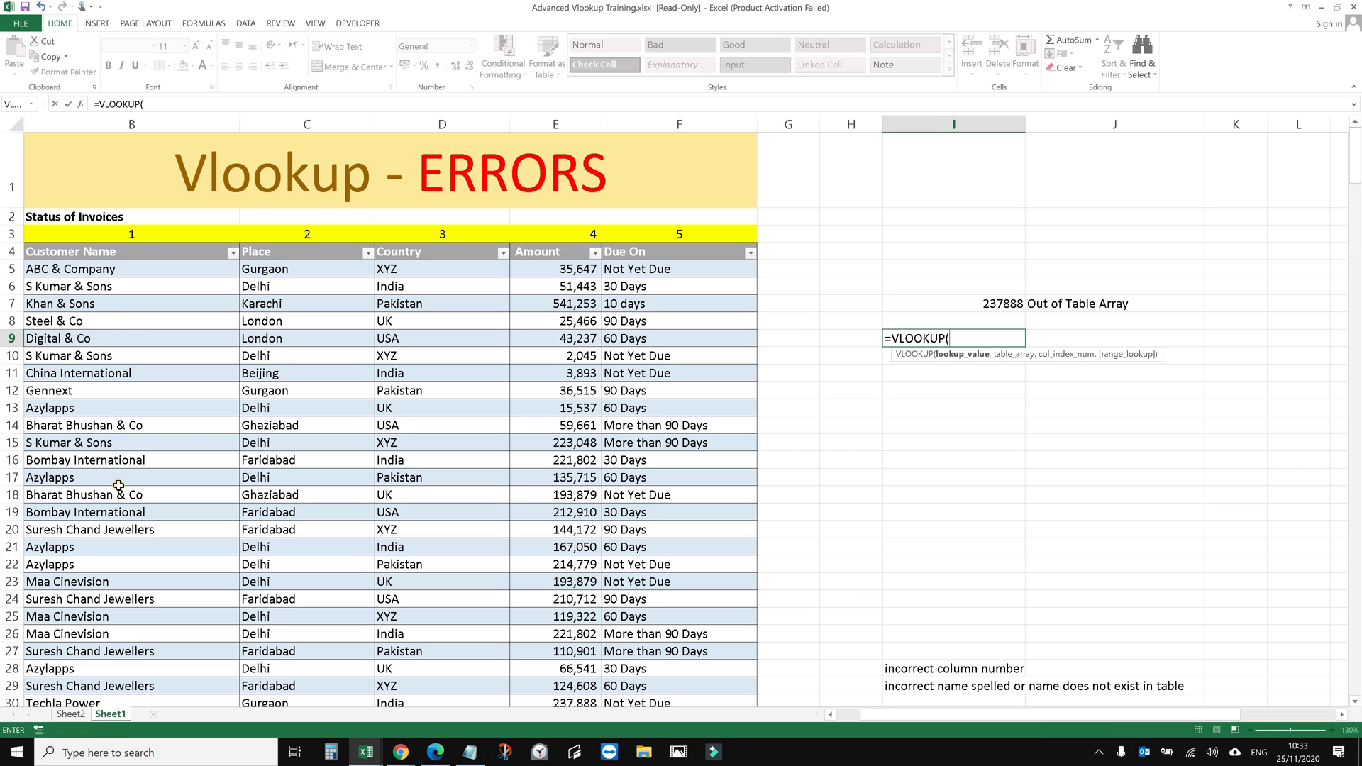
click(105, 323)
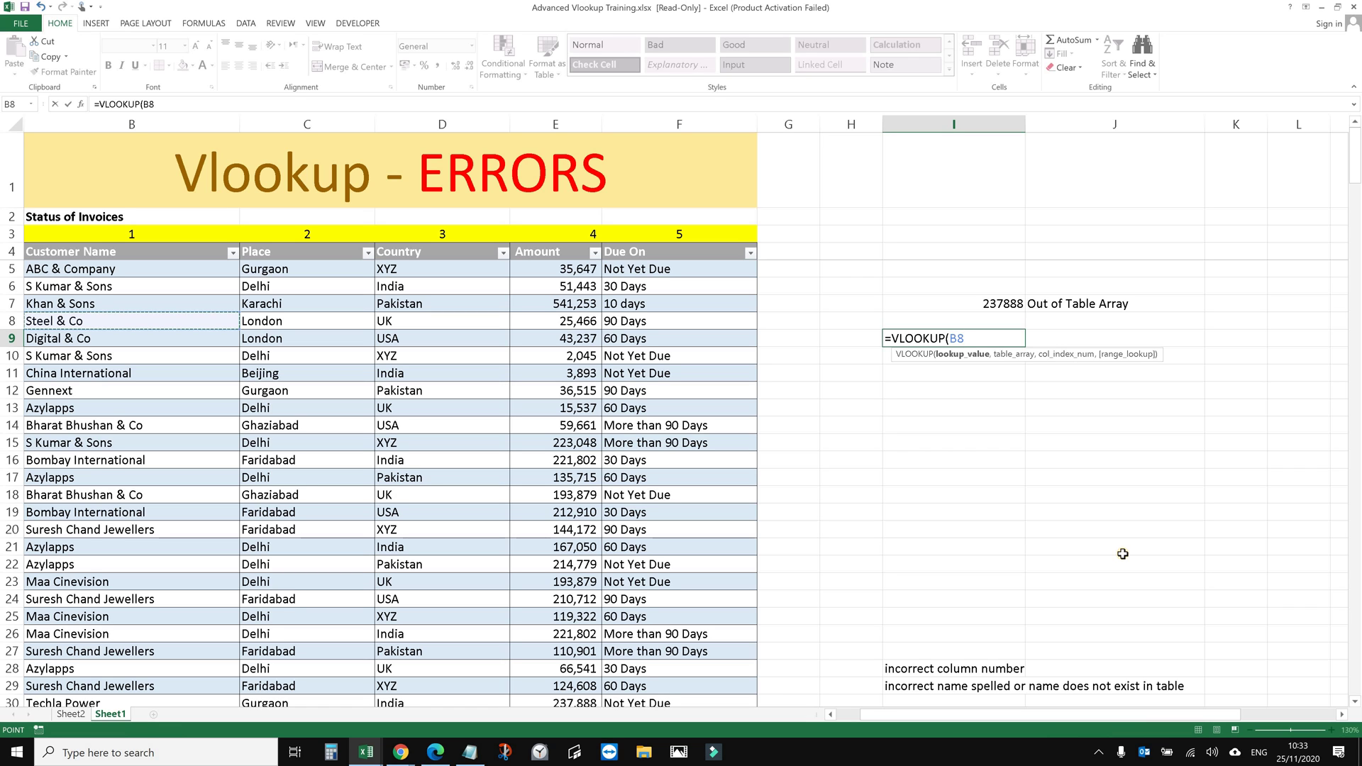
text(,)
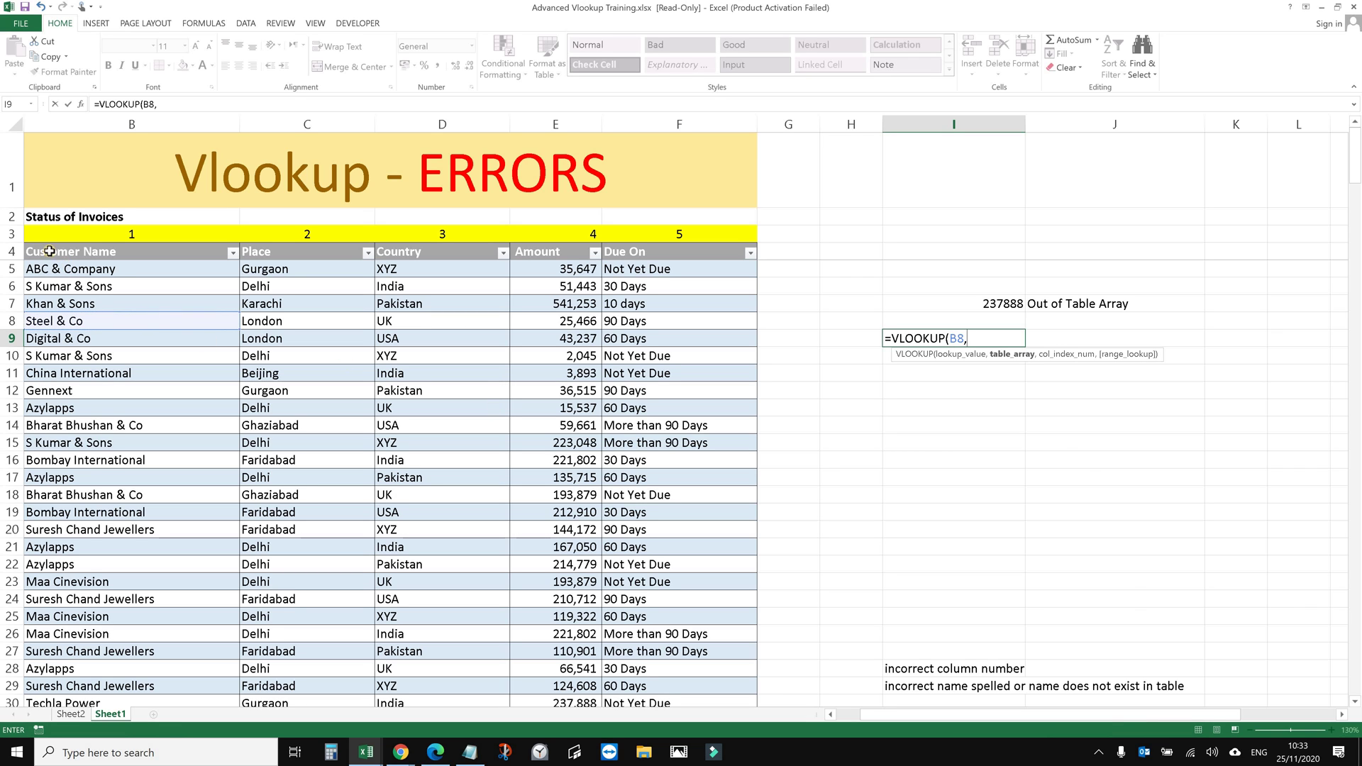
Complete the I9 formula with table array B4:D27, column index 5 and FALSE for an exact match.
drag(49, 251, 636, 668)
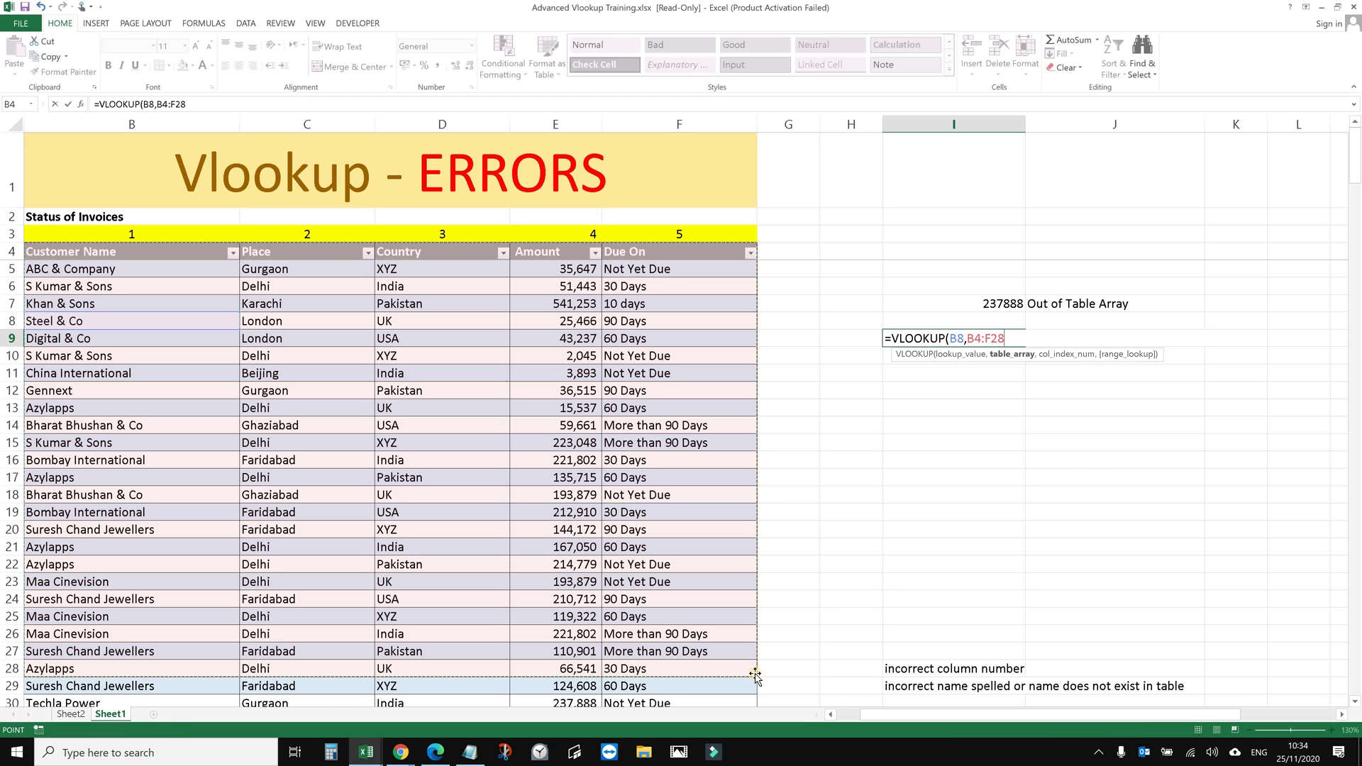
drag(756, 677, 505, 659)
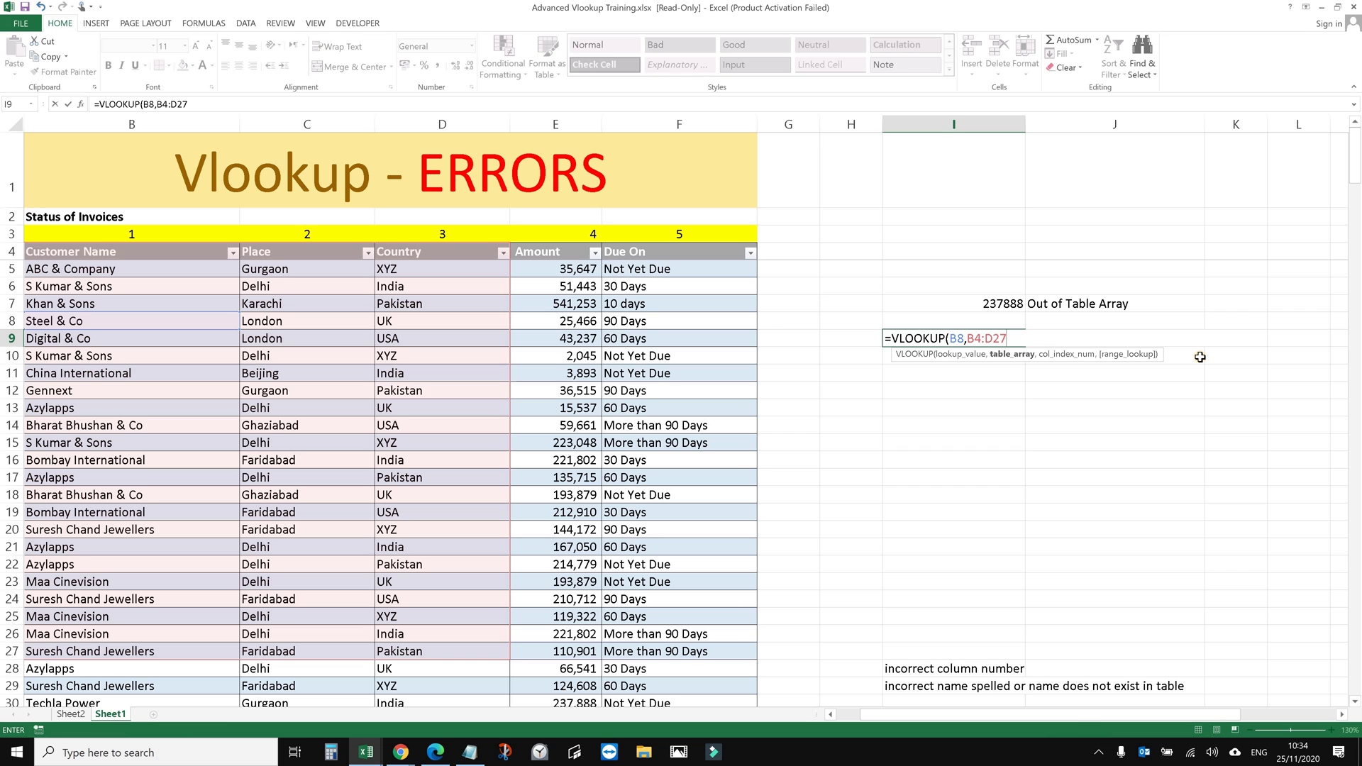
text(,5)
text(,5,)
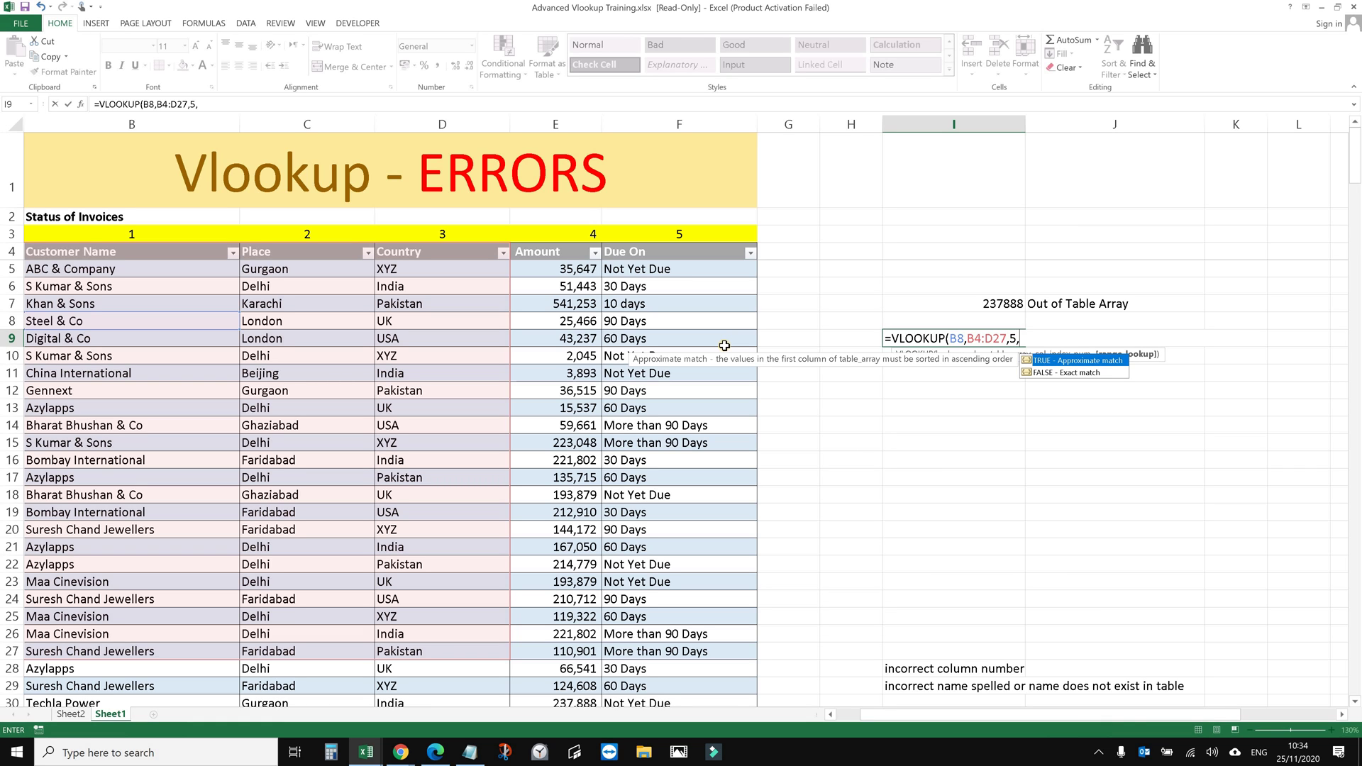
double_click(1051, 374)
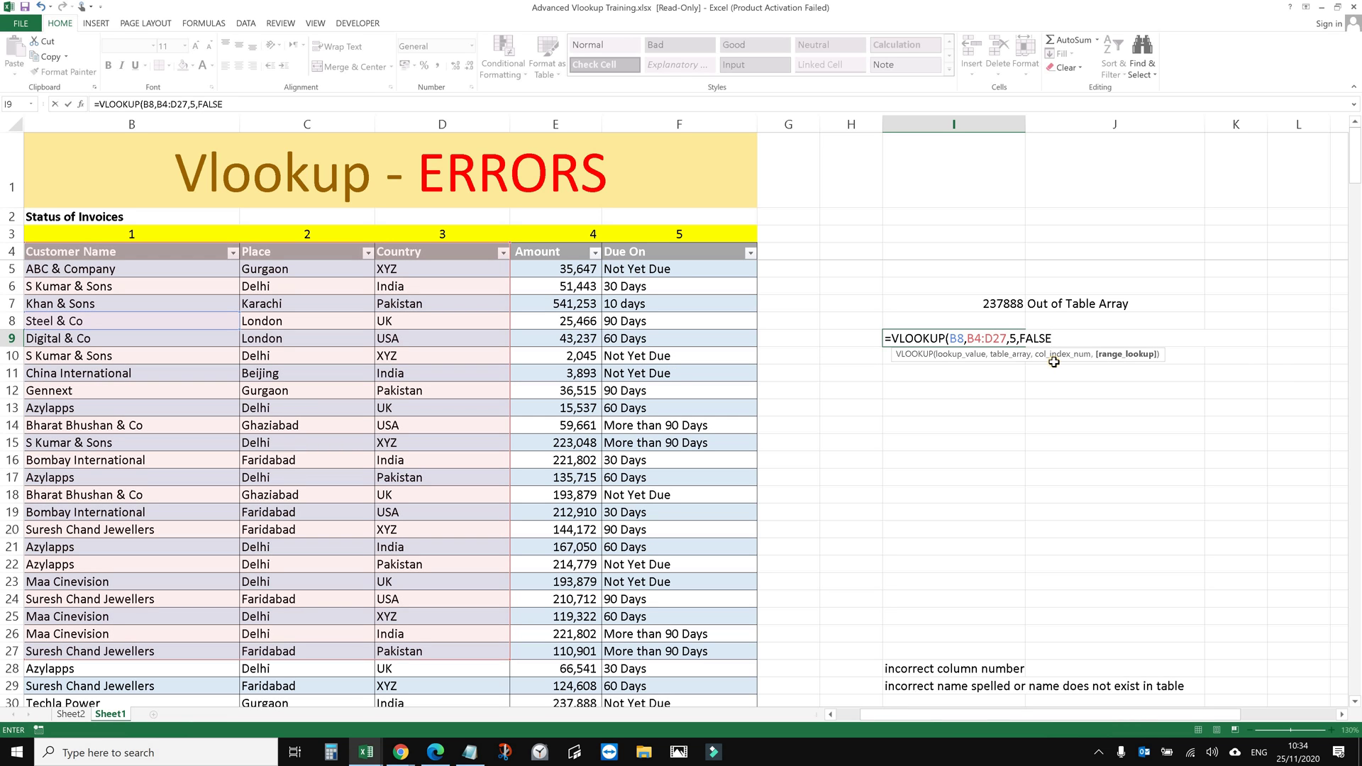
key(Return)
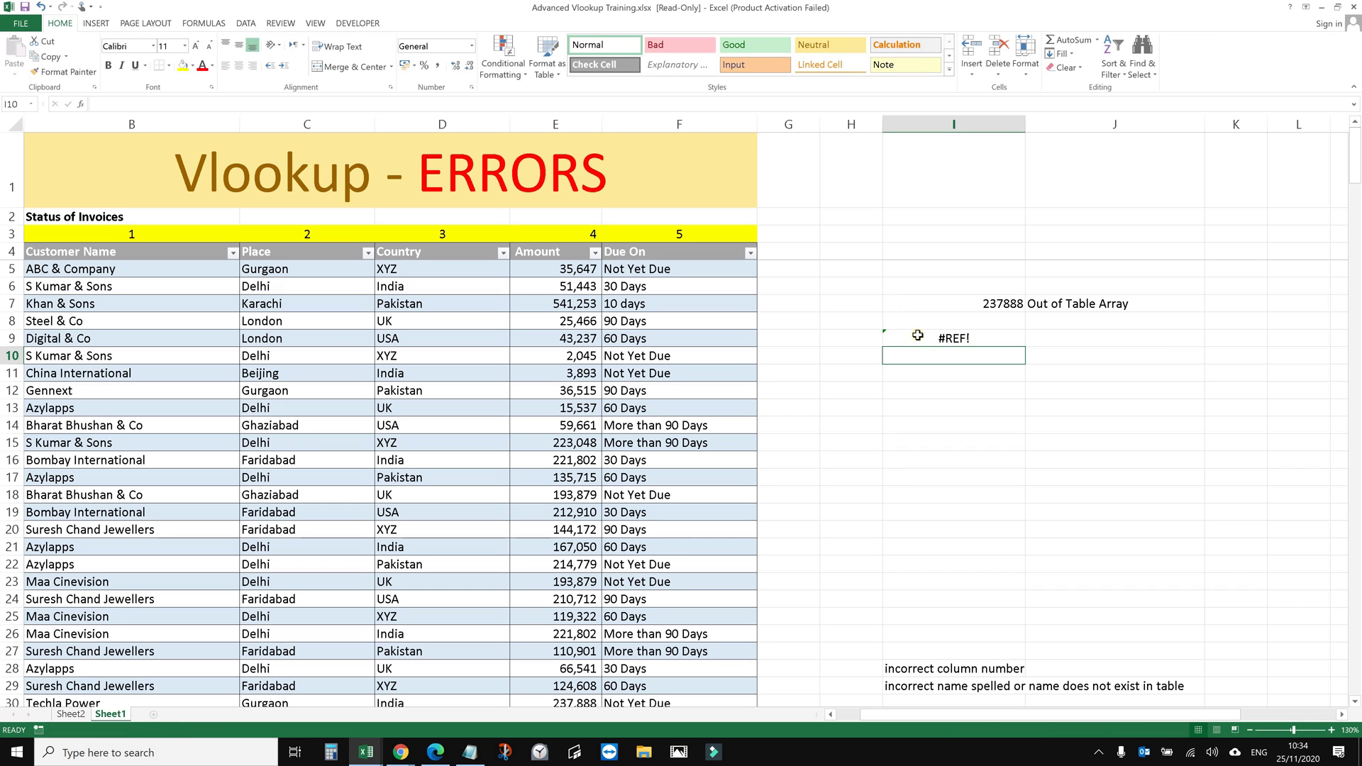
Extend the table array in I9's VLOOKUP formula to B4:F27, with 5 as the column index.
click(917, 335)
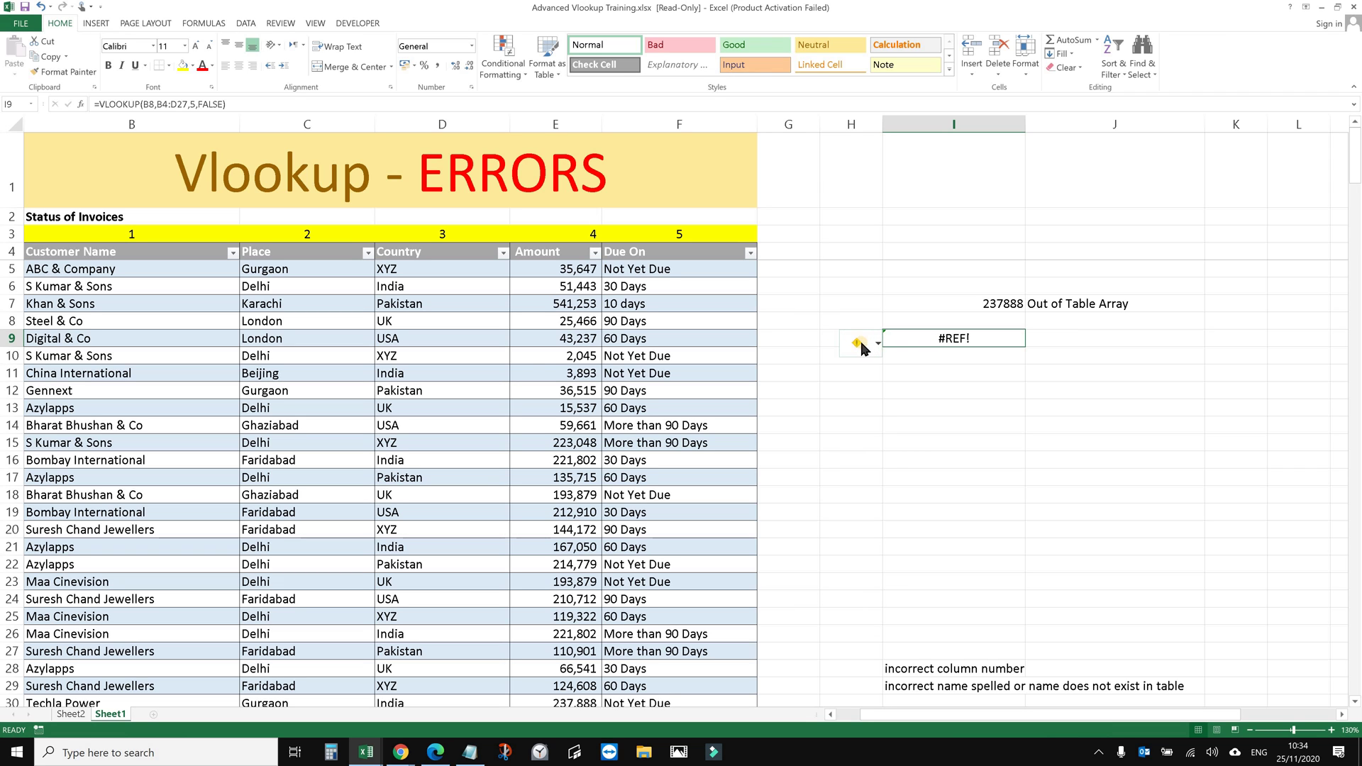
mouse_move(861, 344)
double_click(955, 341)
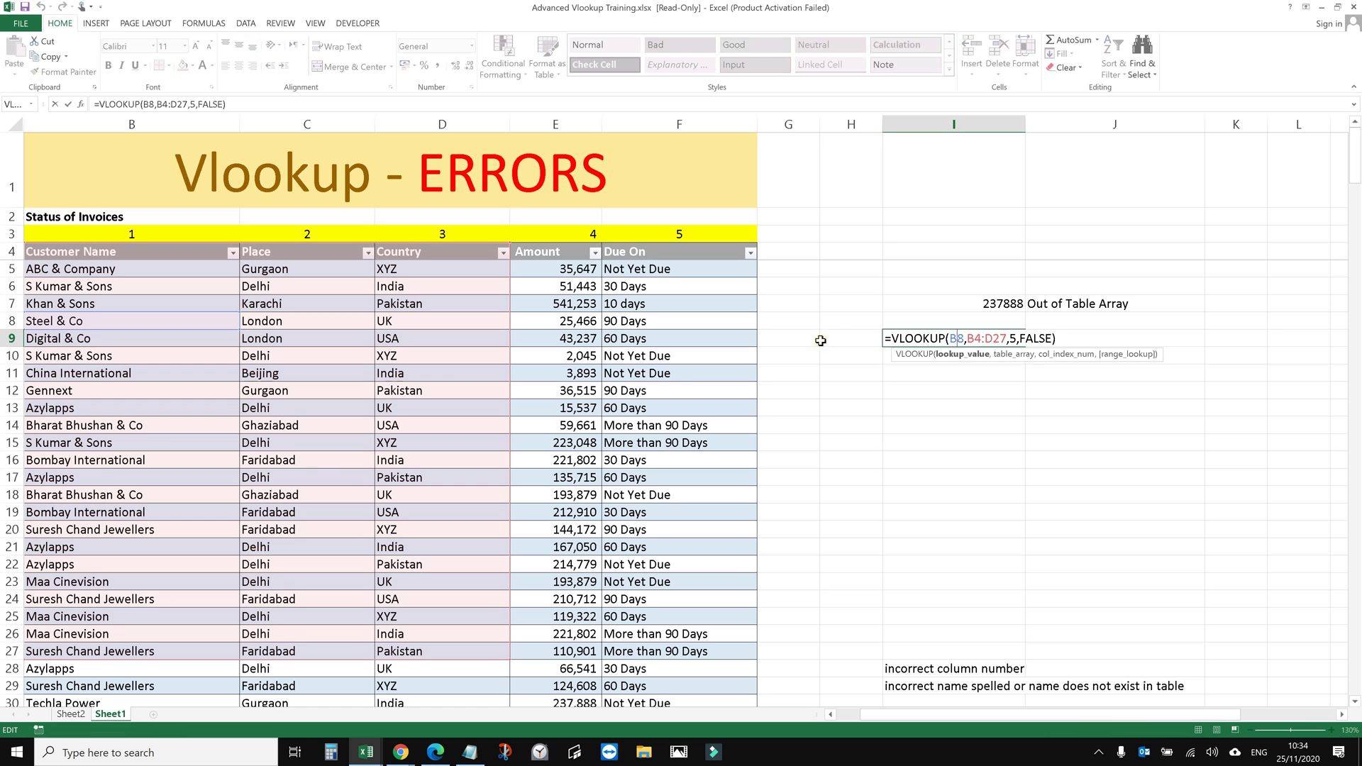
drag(946, 340, 961, 339)
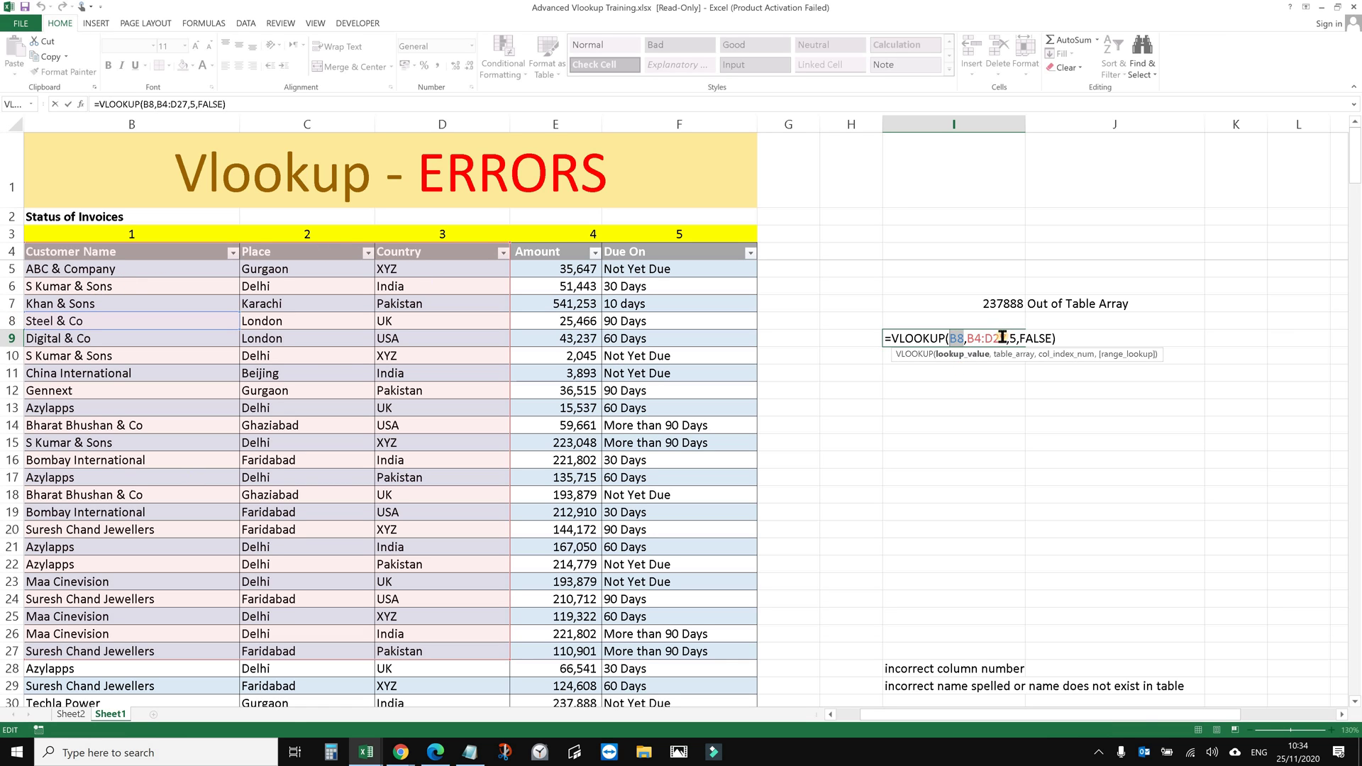
click(963, 339)
drag(1008, 339, 966, 340)
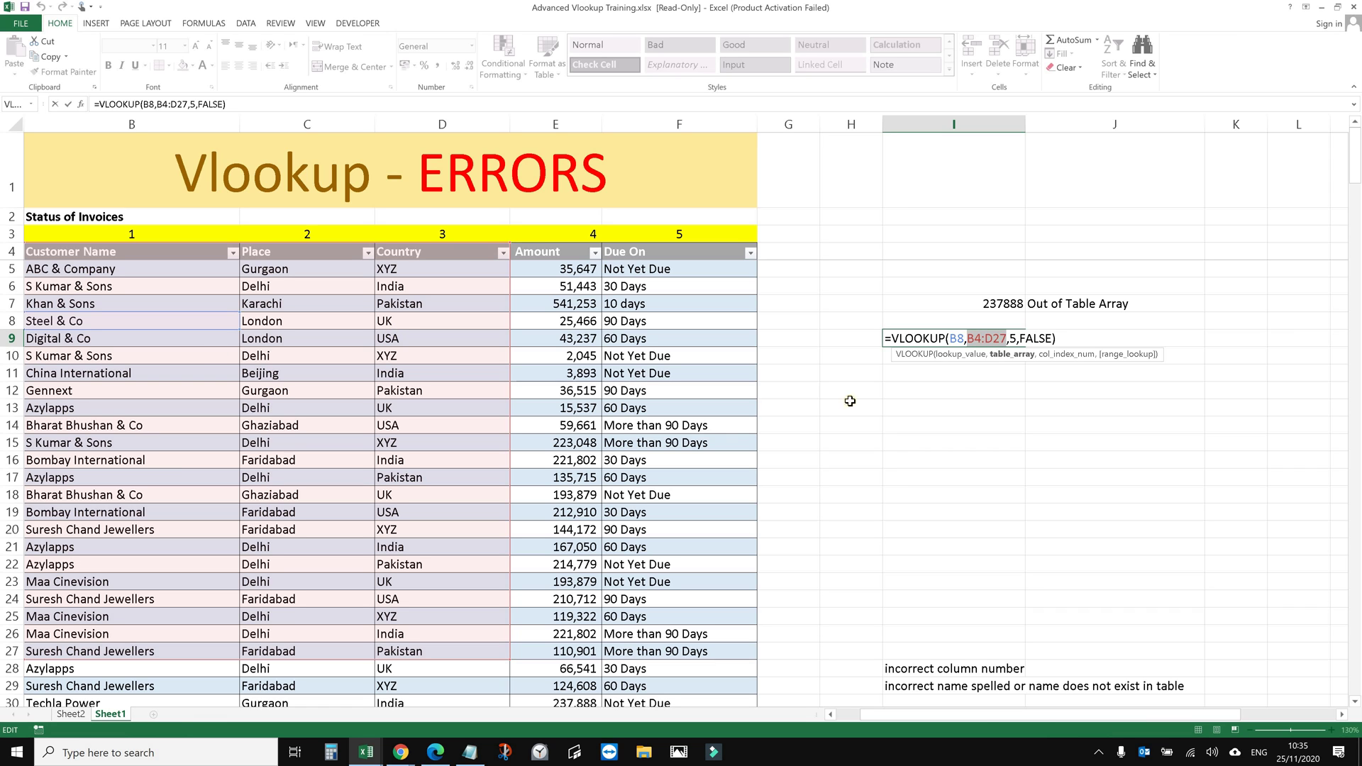
double_click(1012, 339)
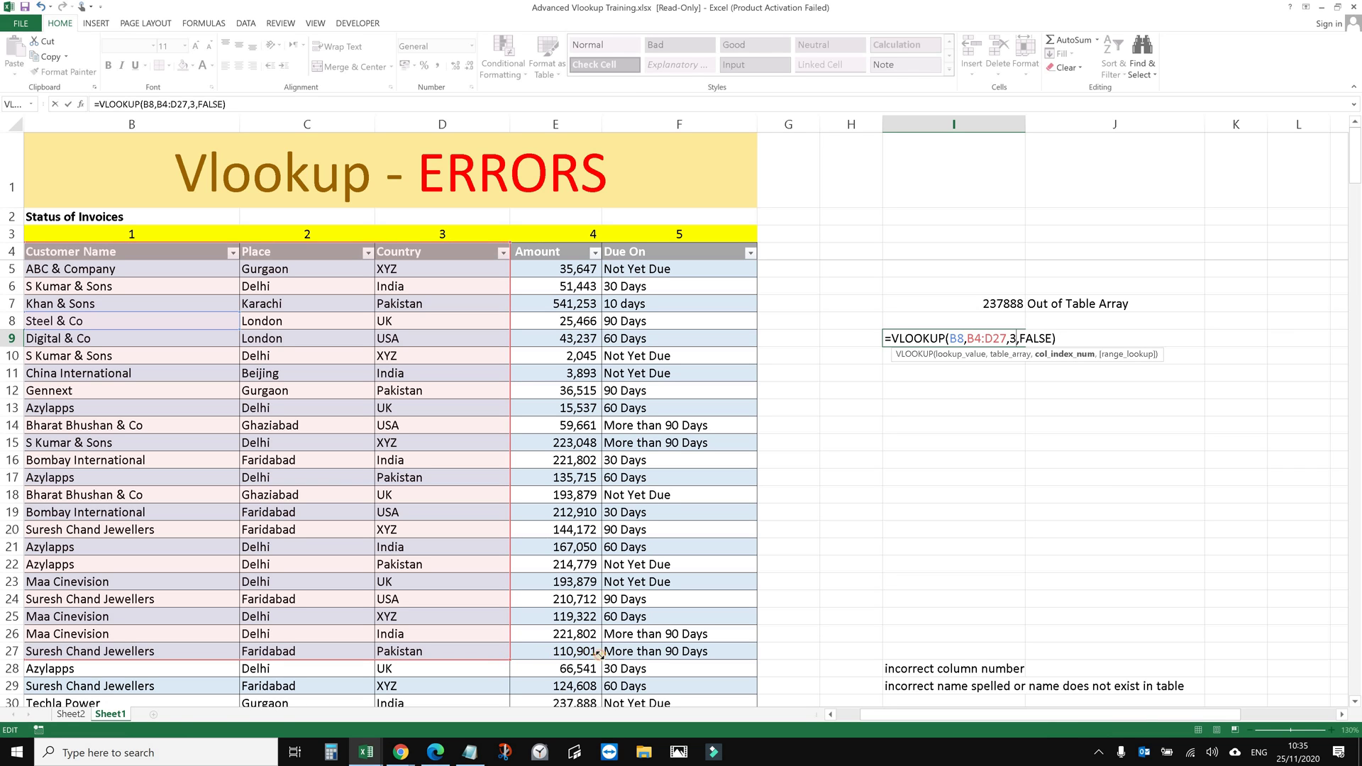
drag(599, 654, 709, 659)
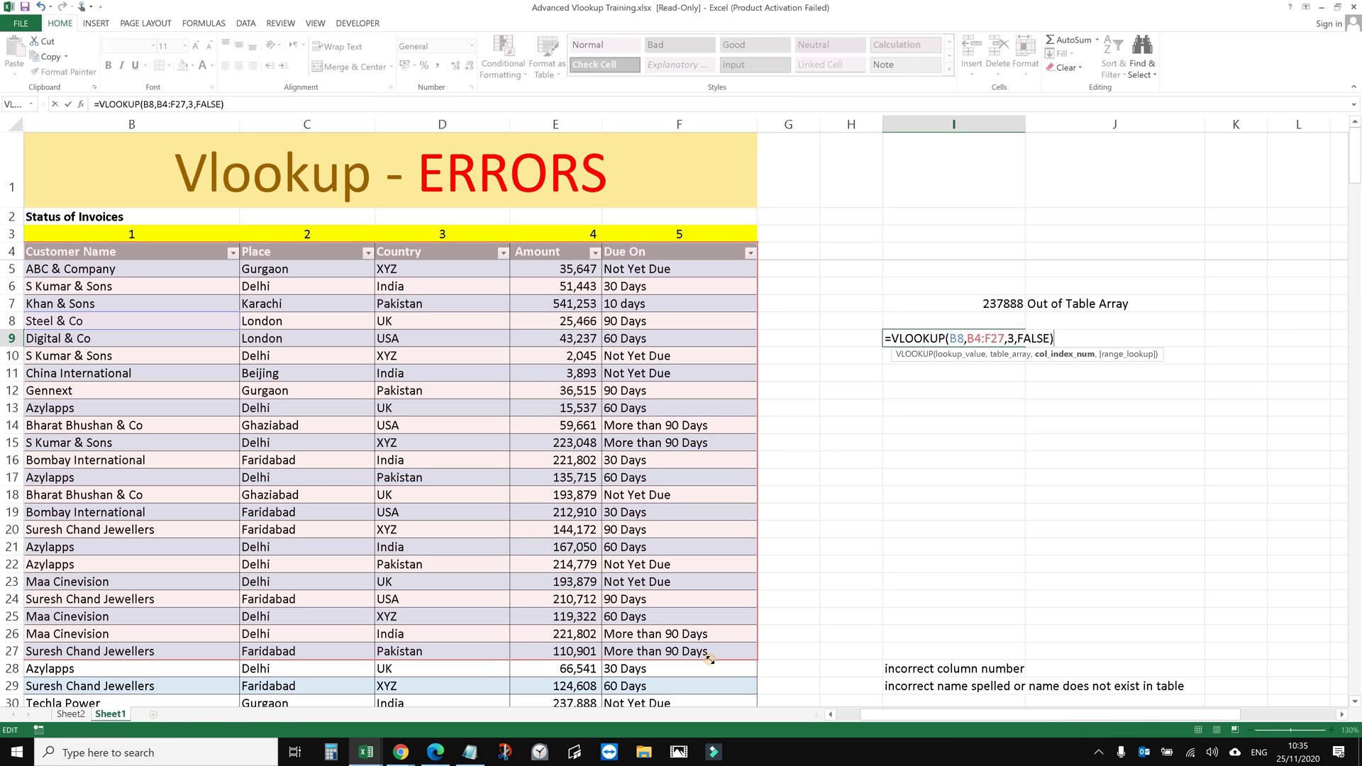
double_click(1010, 337)
key(Return)
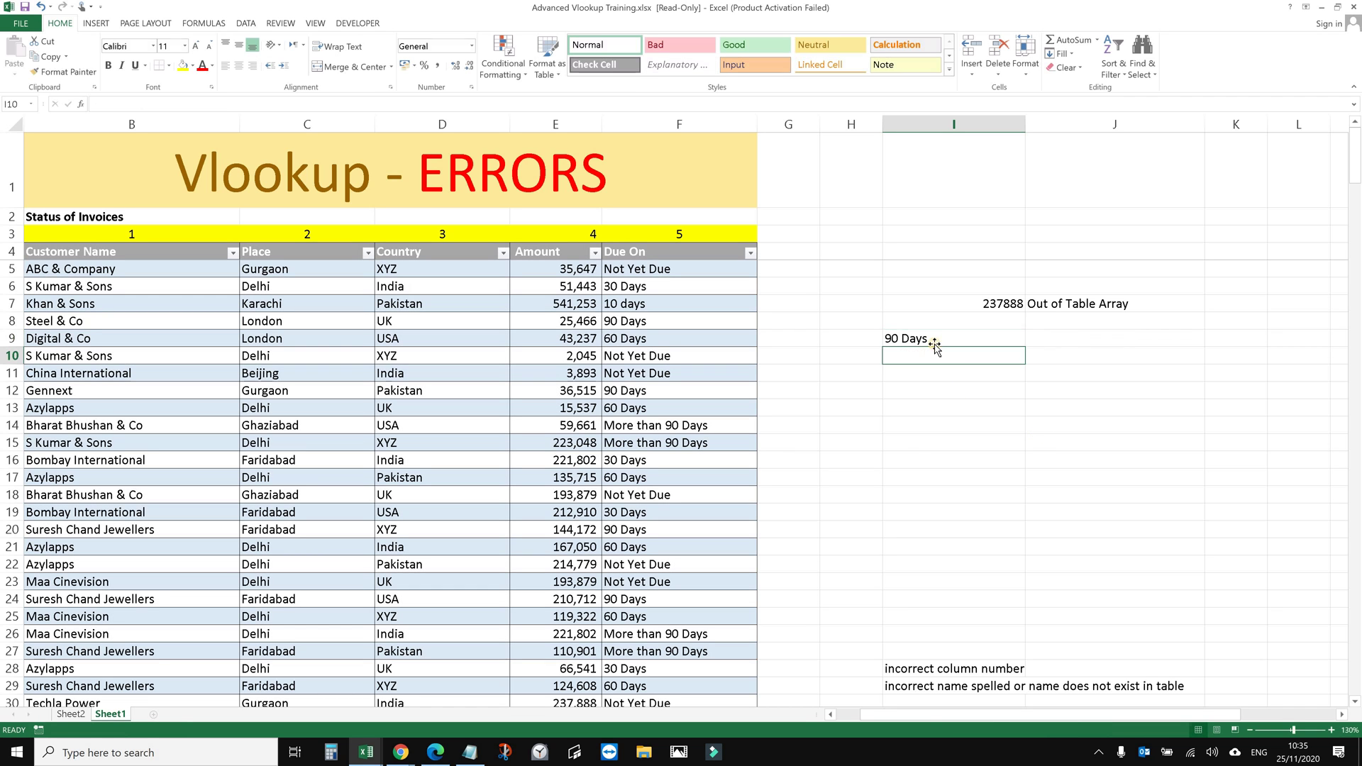
Compare I9's result with the Steel & Co record in row 8 and examine the formula's table array and column index.
click(936, 339)
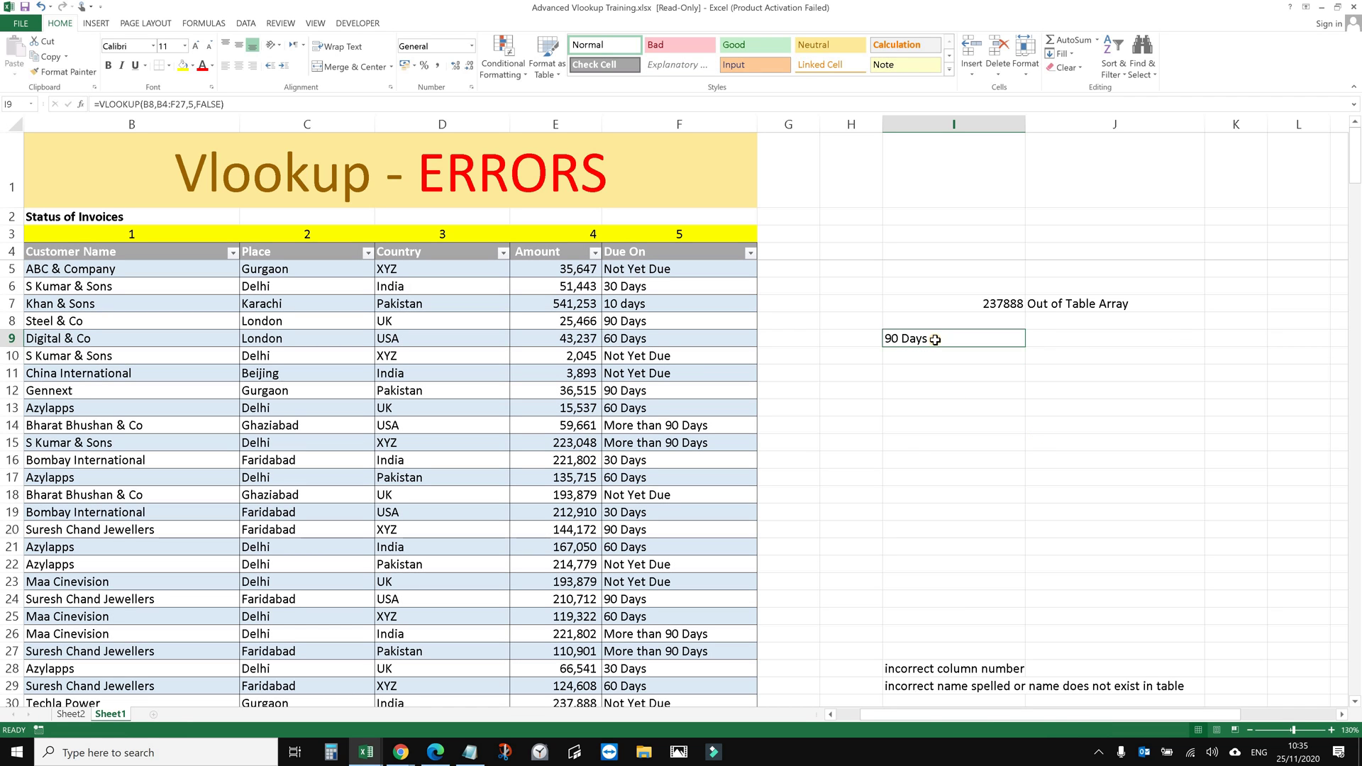
click(44, 323)
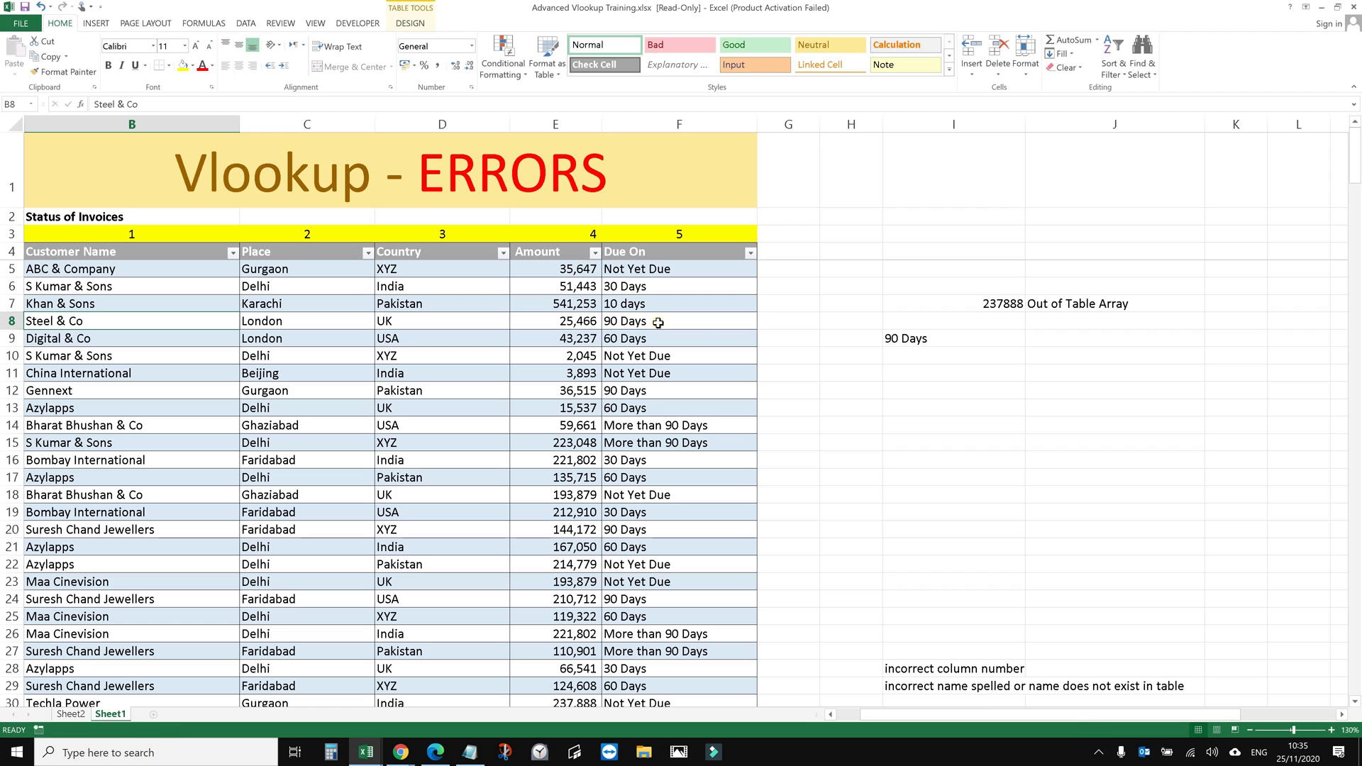
click(705, 319)
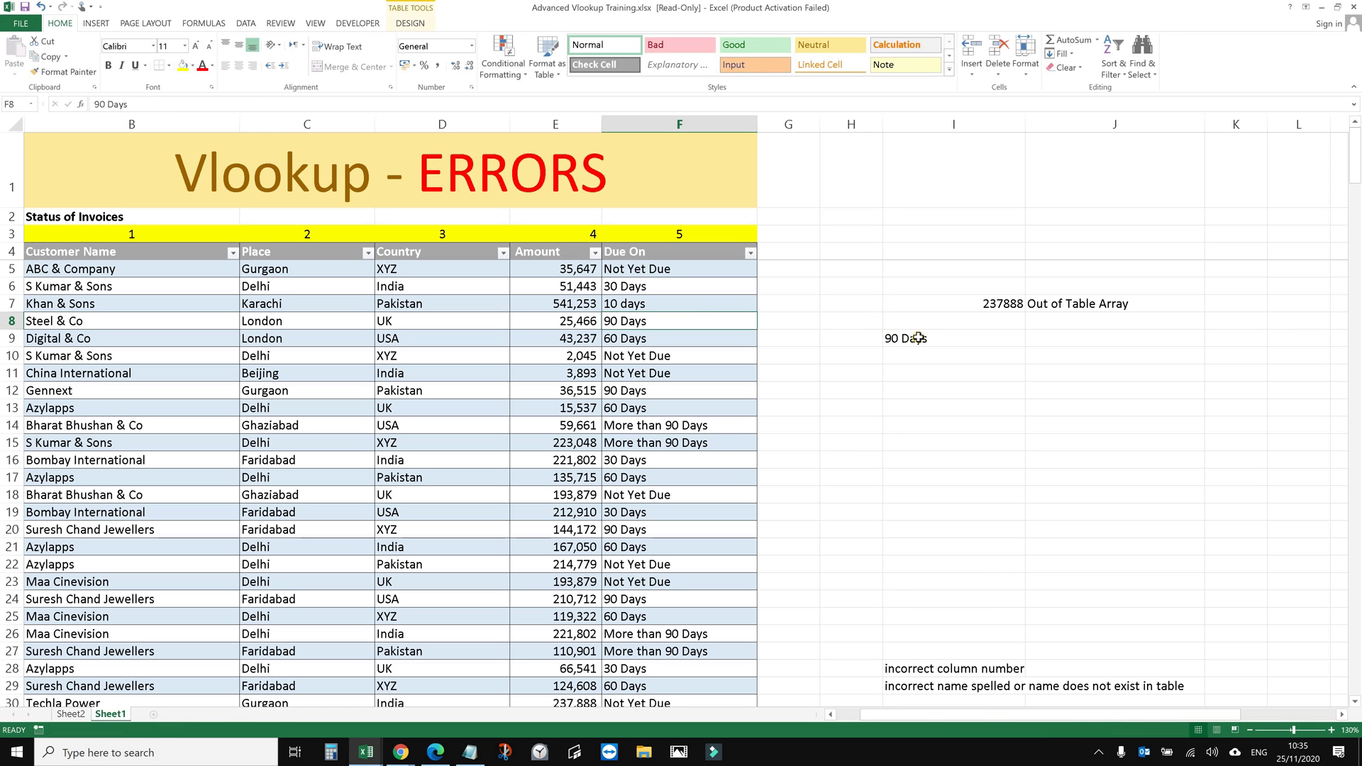
click(1045, 343)
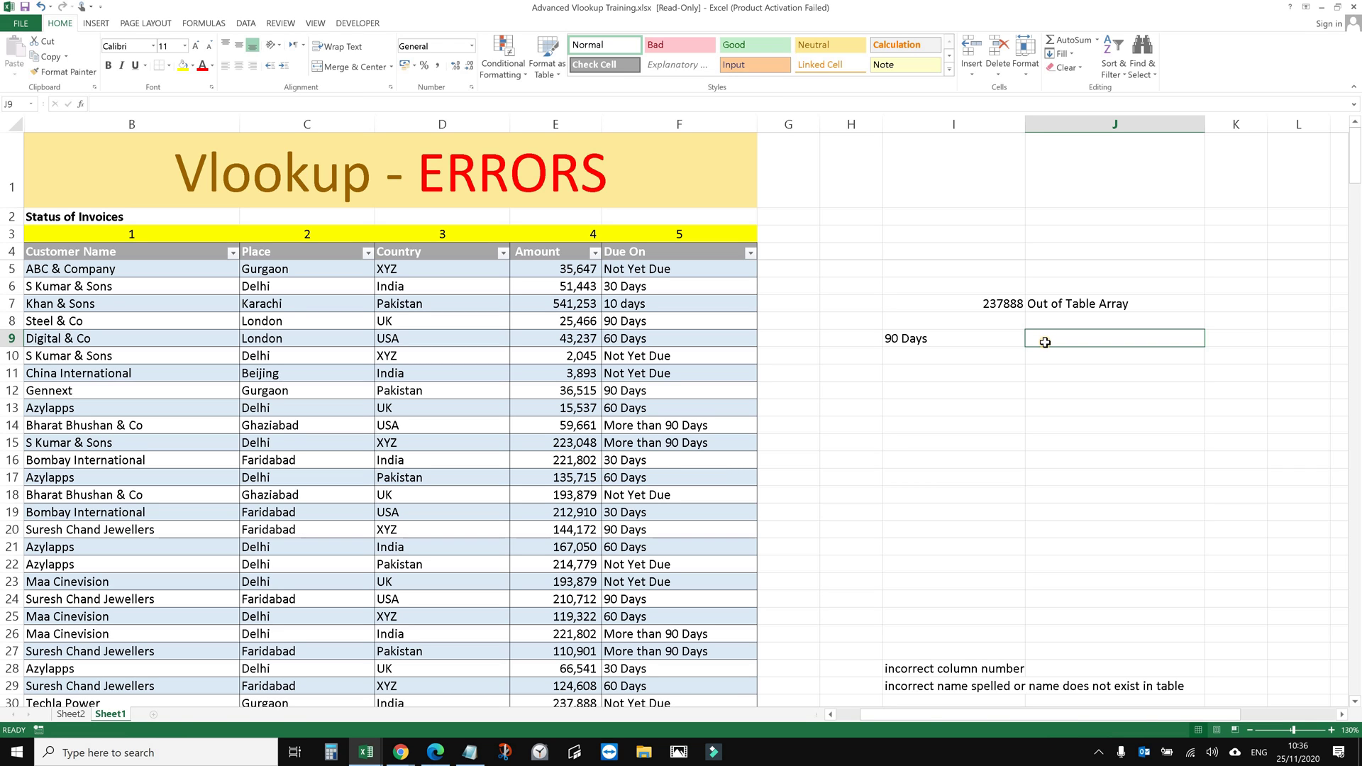
click(961, 340)
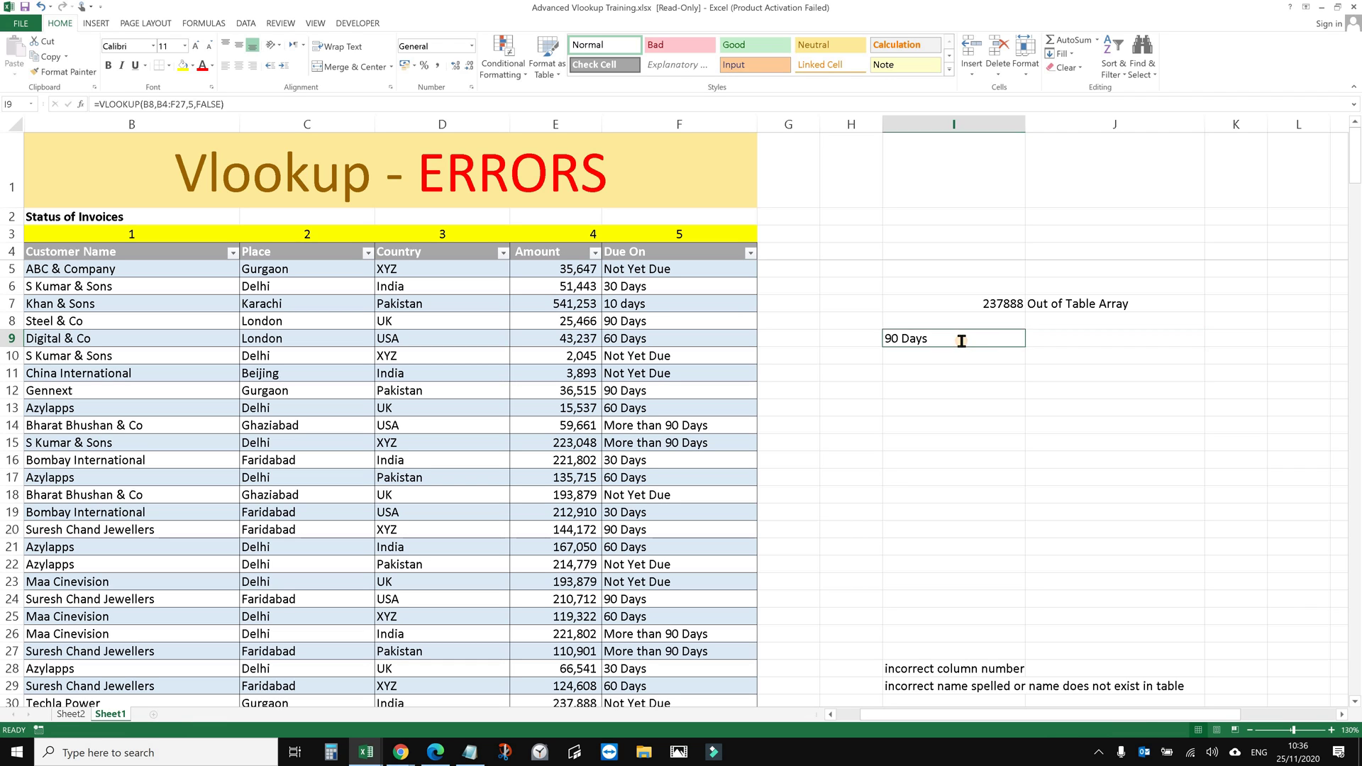
double_click(1019, 343)
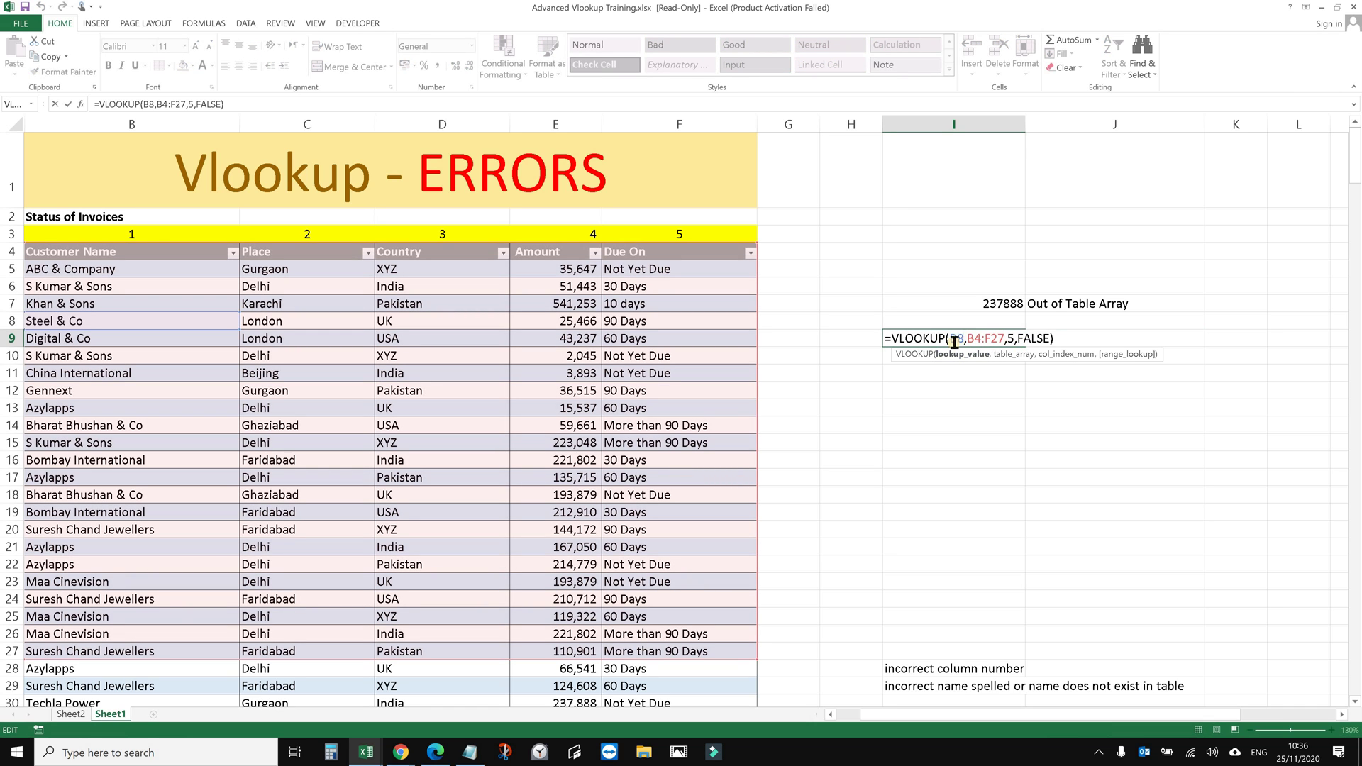
drag(975, 338, 1010, 338)
double_click(1012, 339)
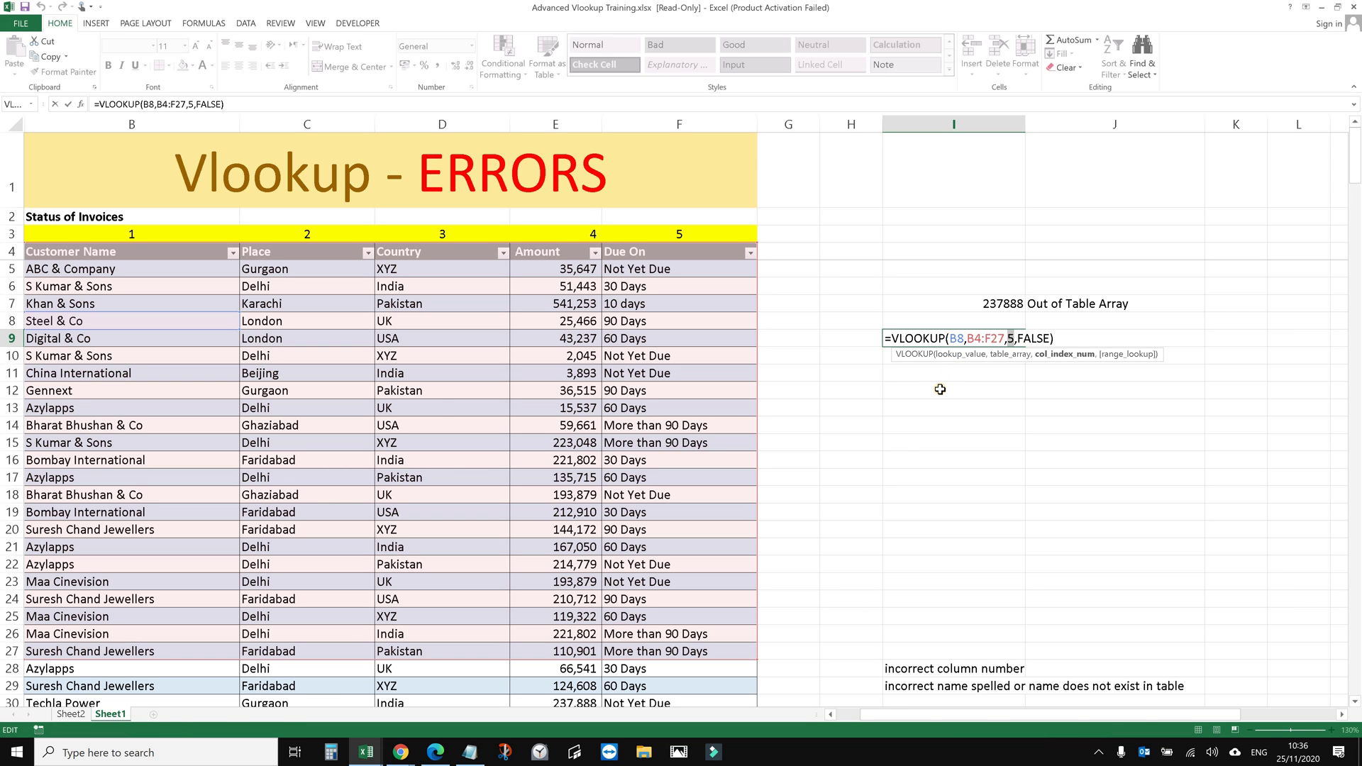
key(Return)
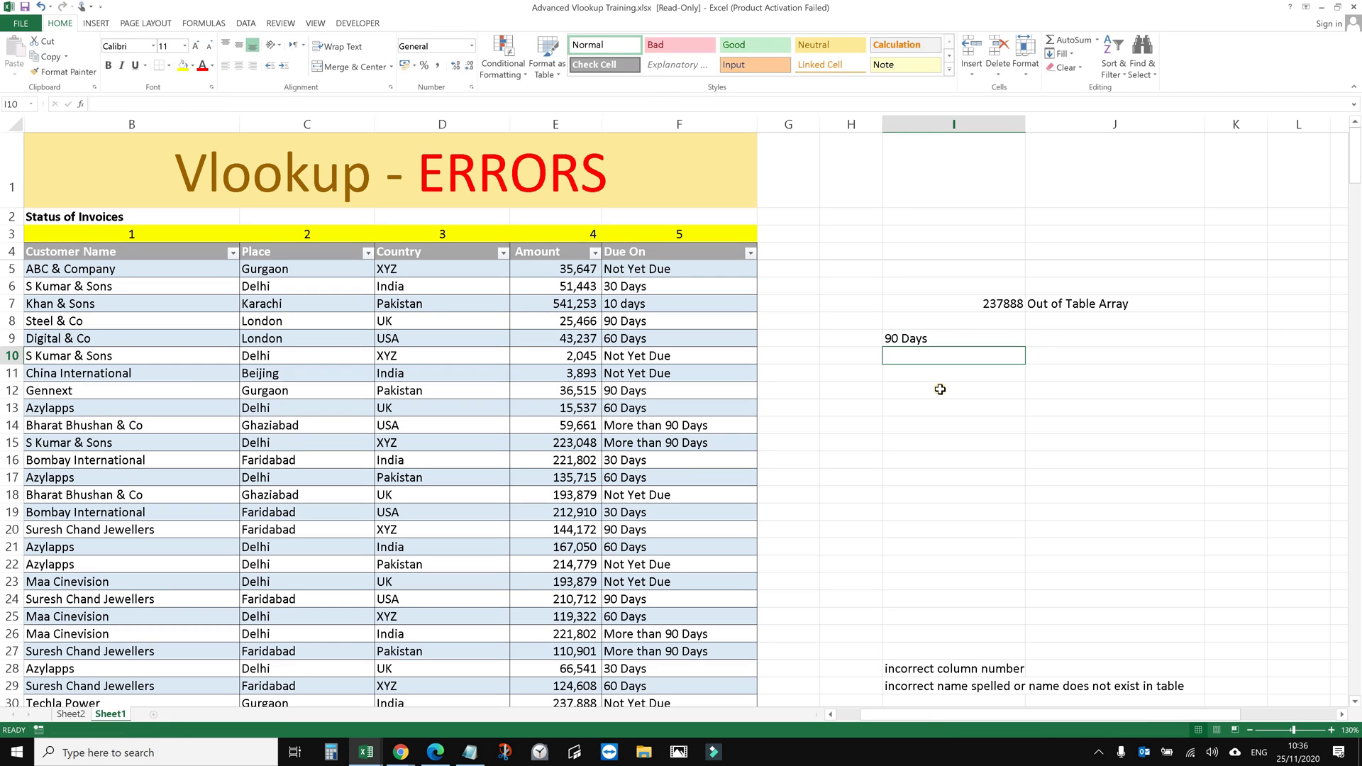
Move the "incorrect column number" note from I28 to J9, beside the VLOOKUP result in I9.
key(Up)
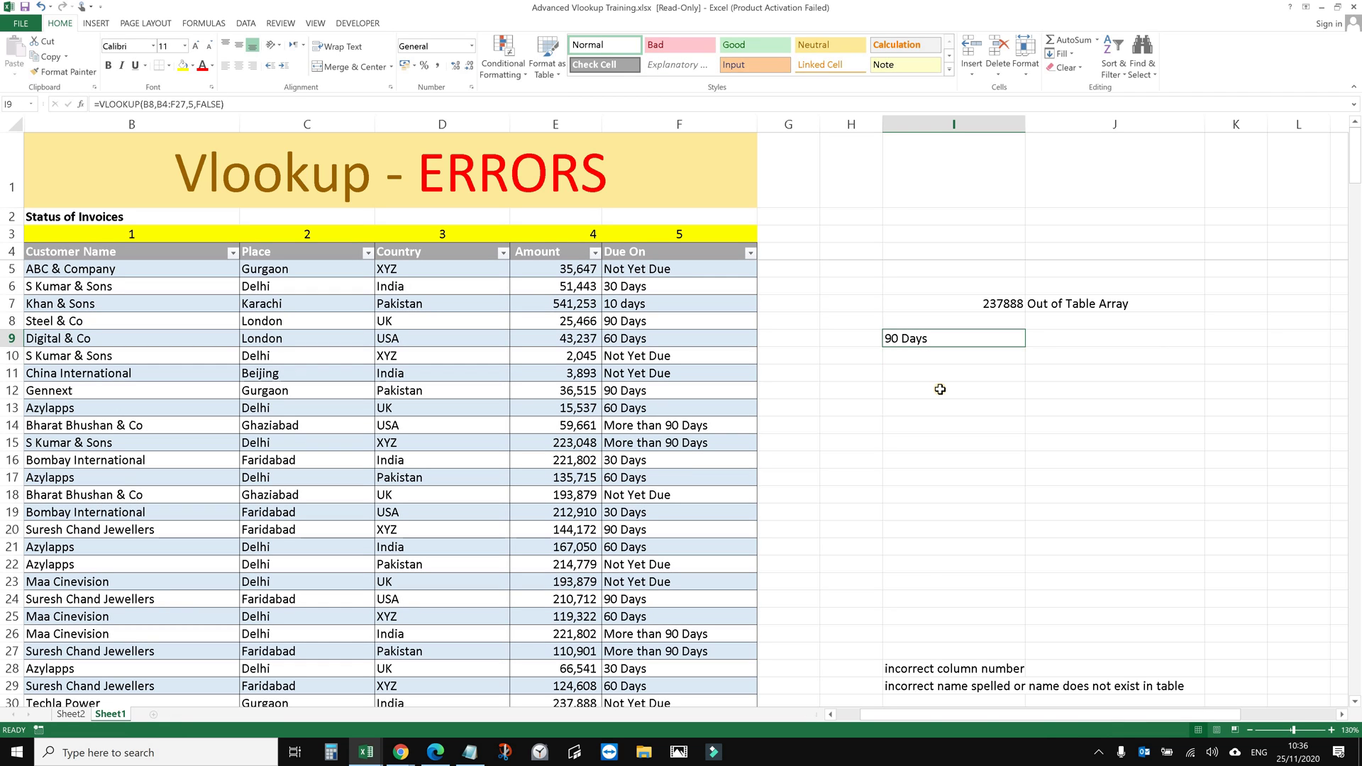
click(915, 671)
key(ctrl+c)
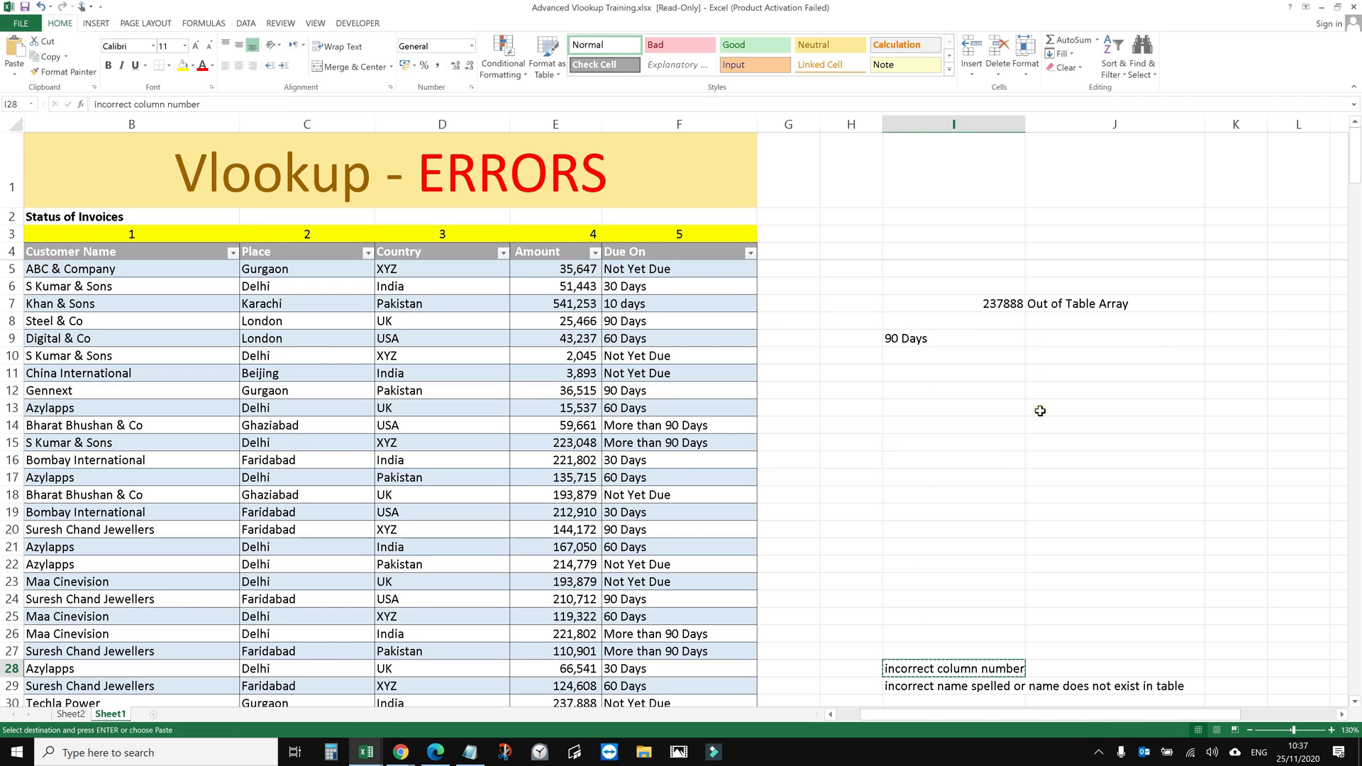
key(ctrl+Up)
key(Right)
key(Return)
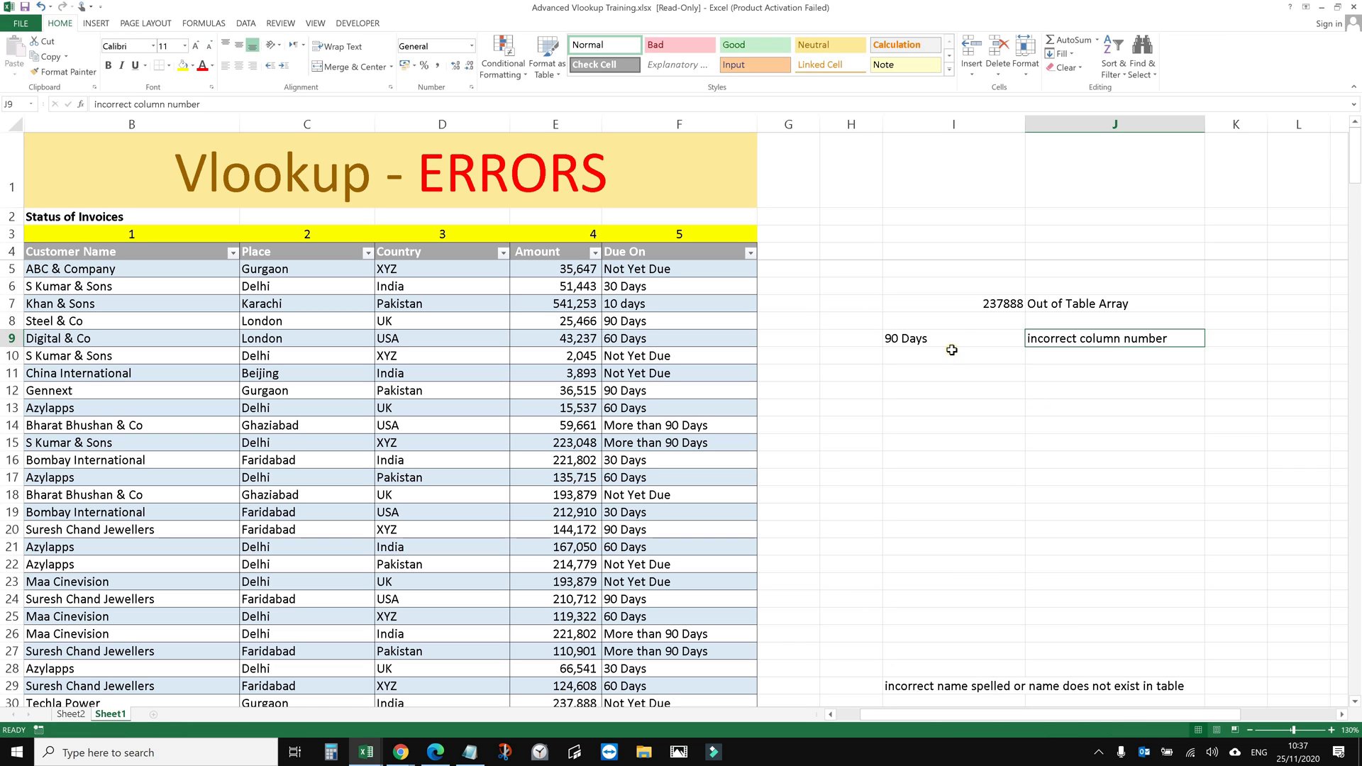
Enter the error label N/A in H7, beside the lookup result marked Out of Table Array.
click(985, 303)
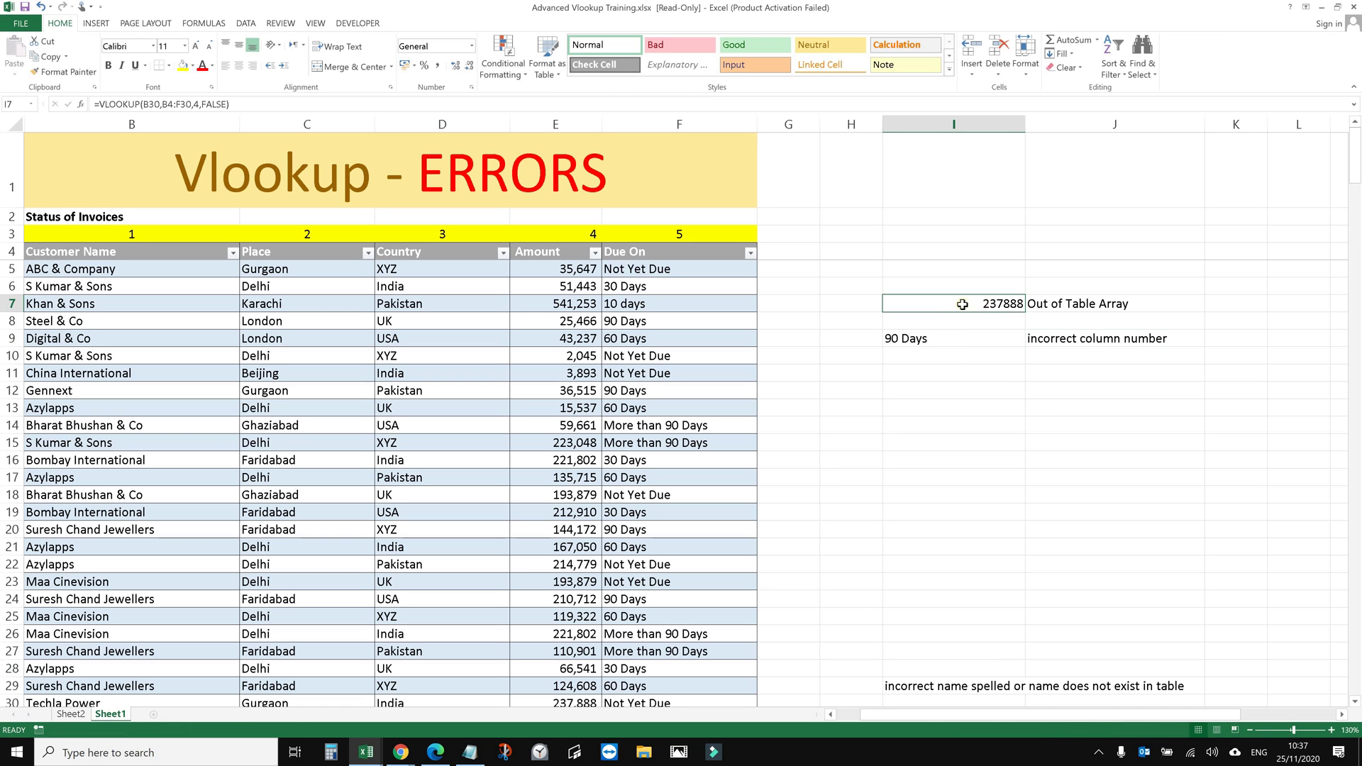
click(855, 302)
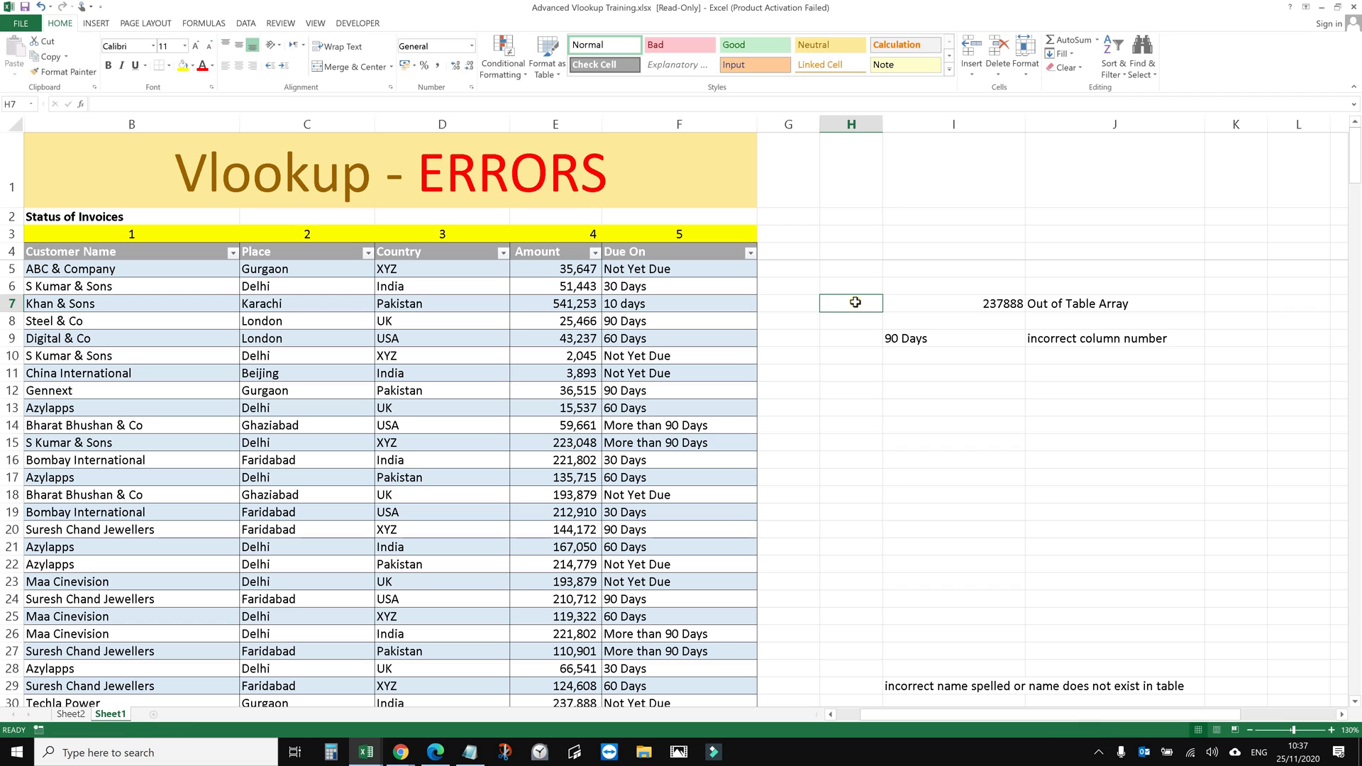
text(N/A)
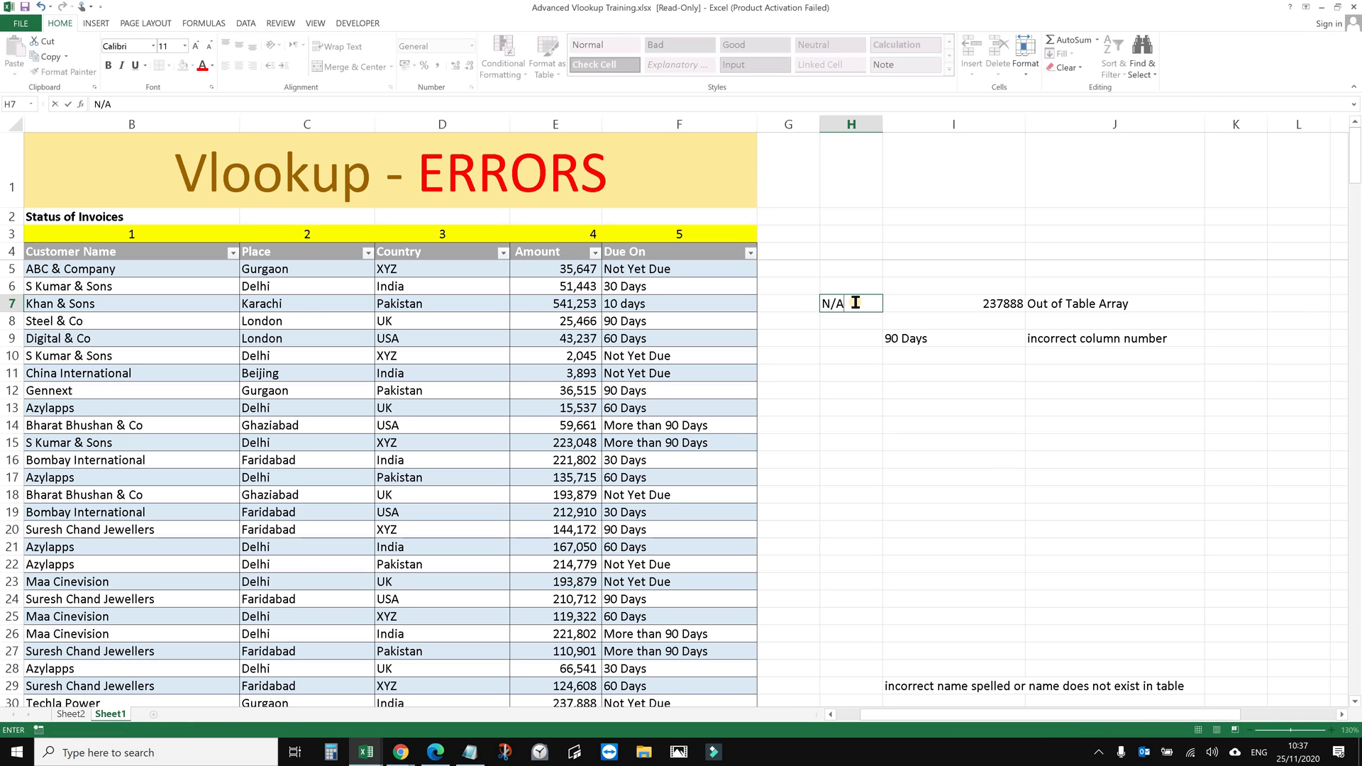
text(#)
key(Return)
key(Return)
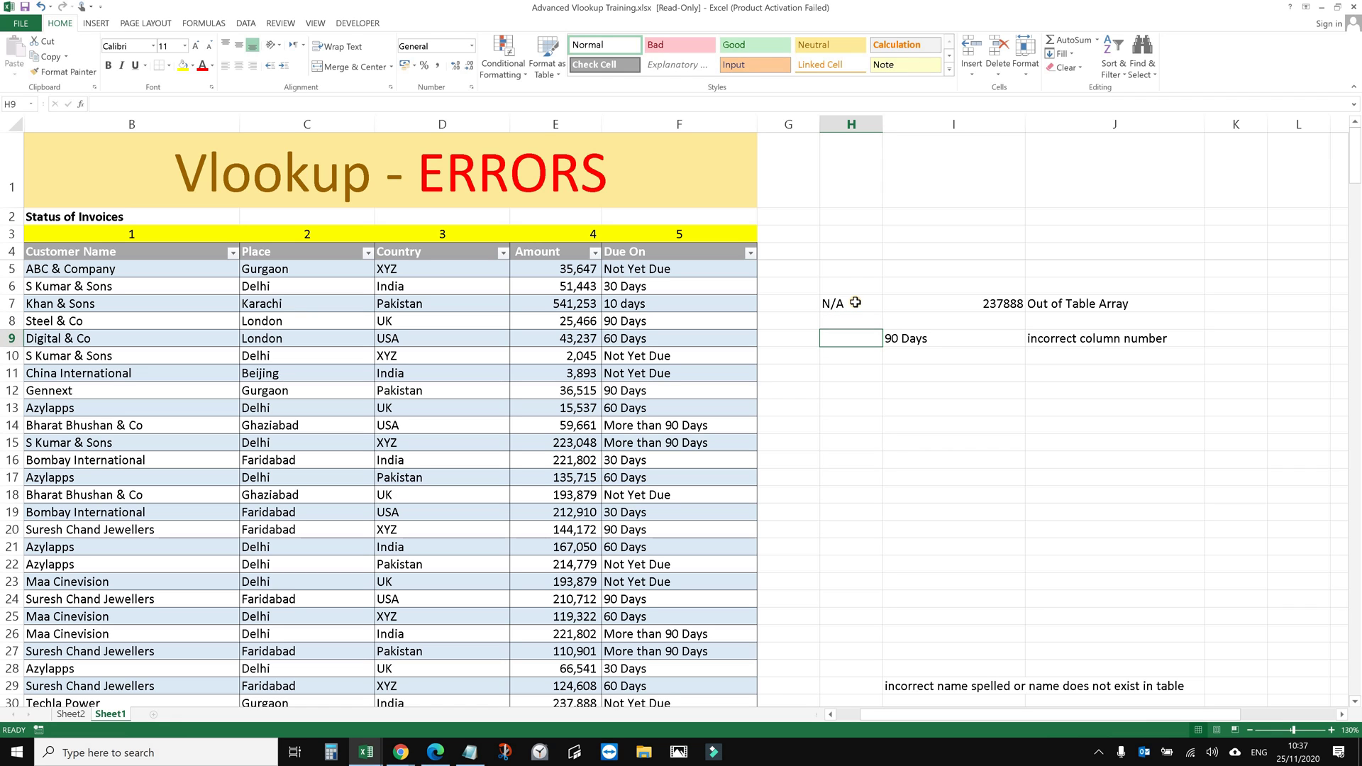
Enter the error label Ref in H9, beside the result marked incorrect column number.
text(Re)
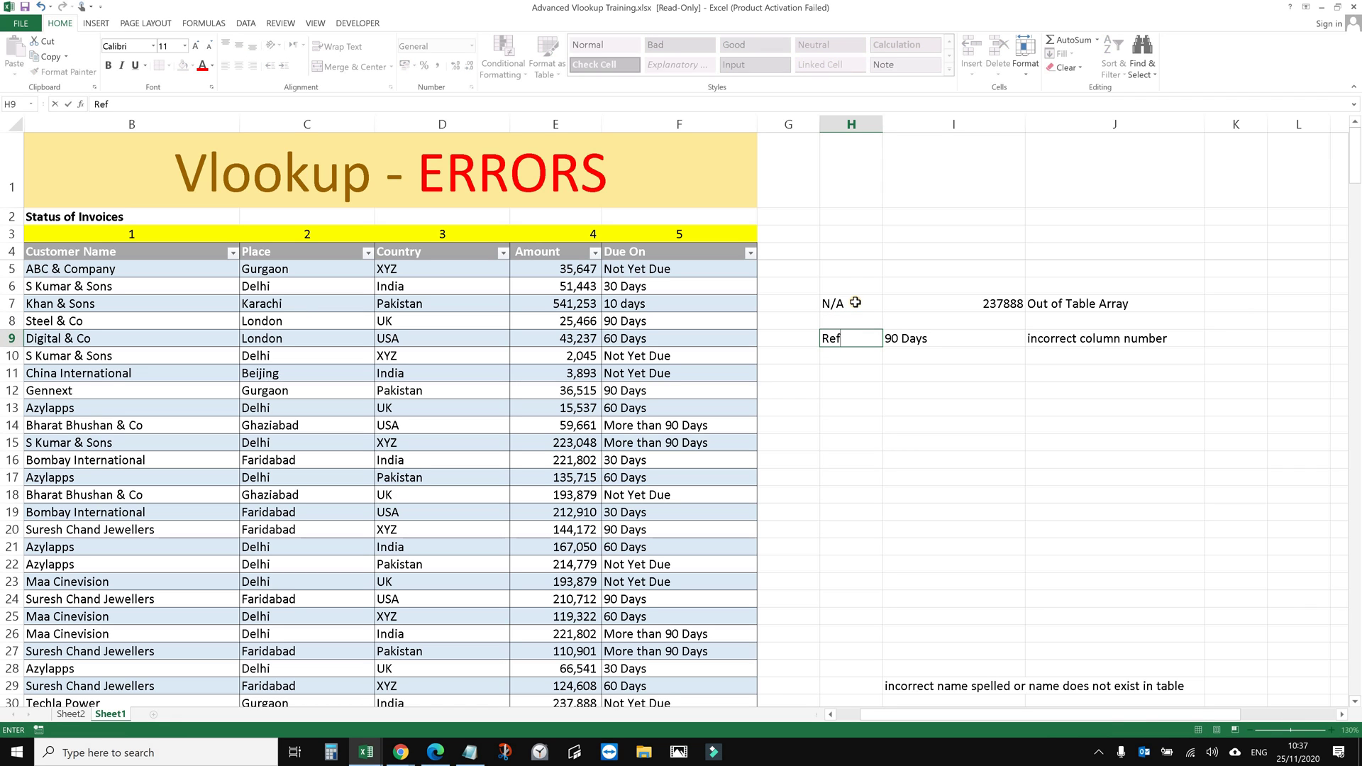
text(f)
key(Return)
key(Up)
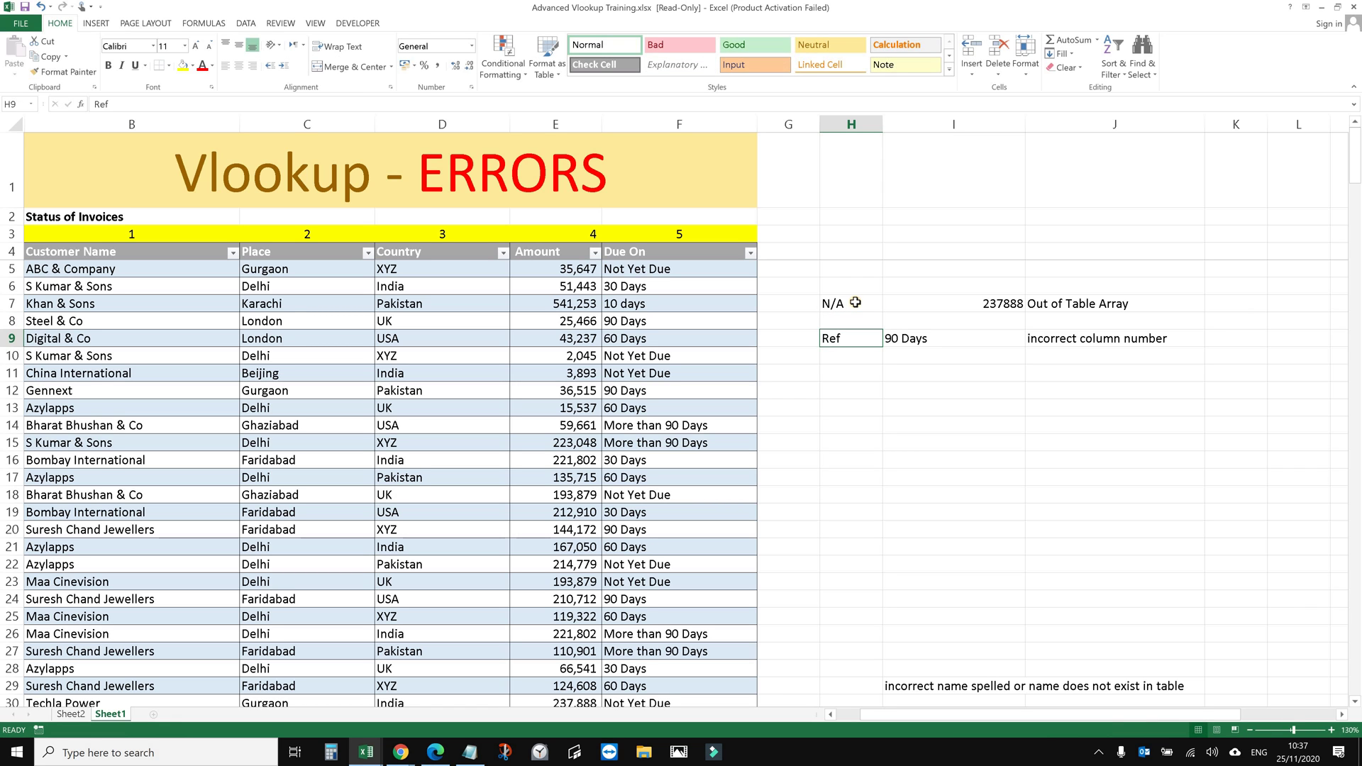
click(840, 358)
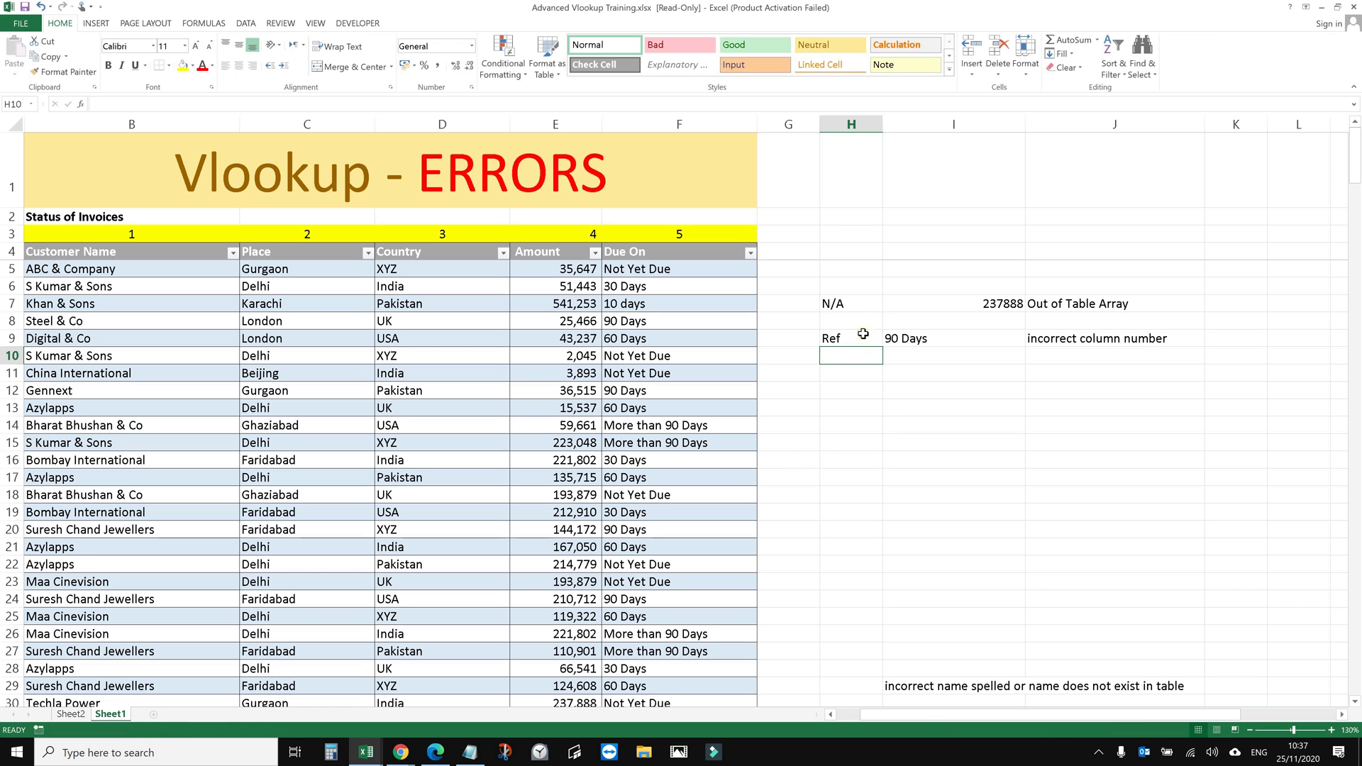
drag(854, 304, 853, 345)
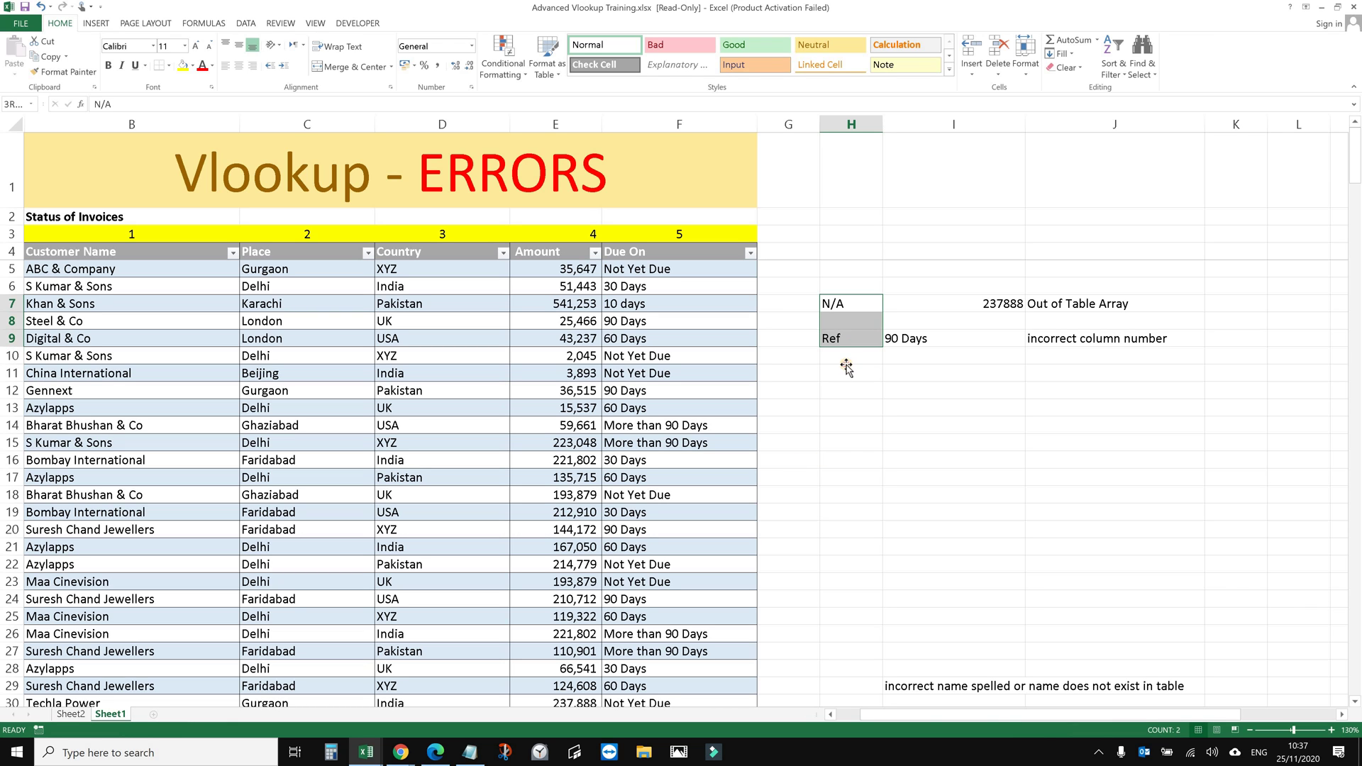
click(844, 372)
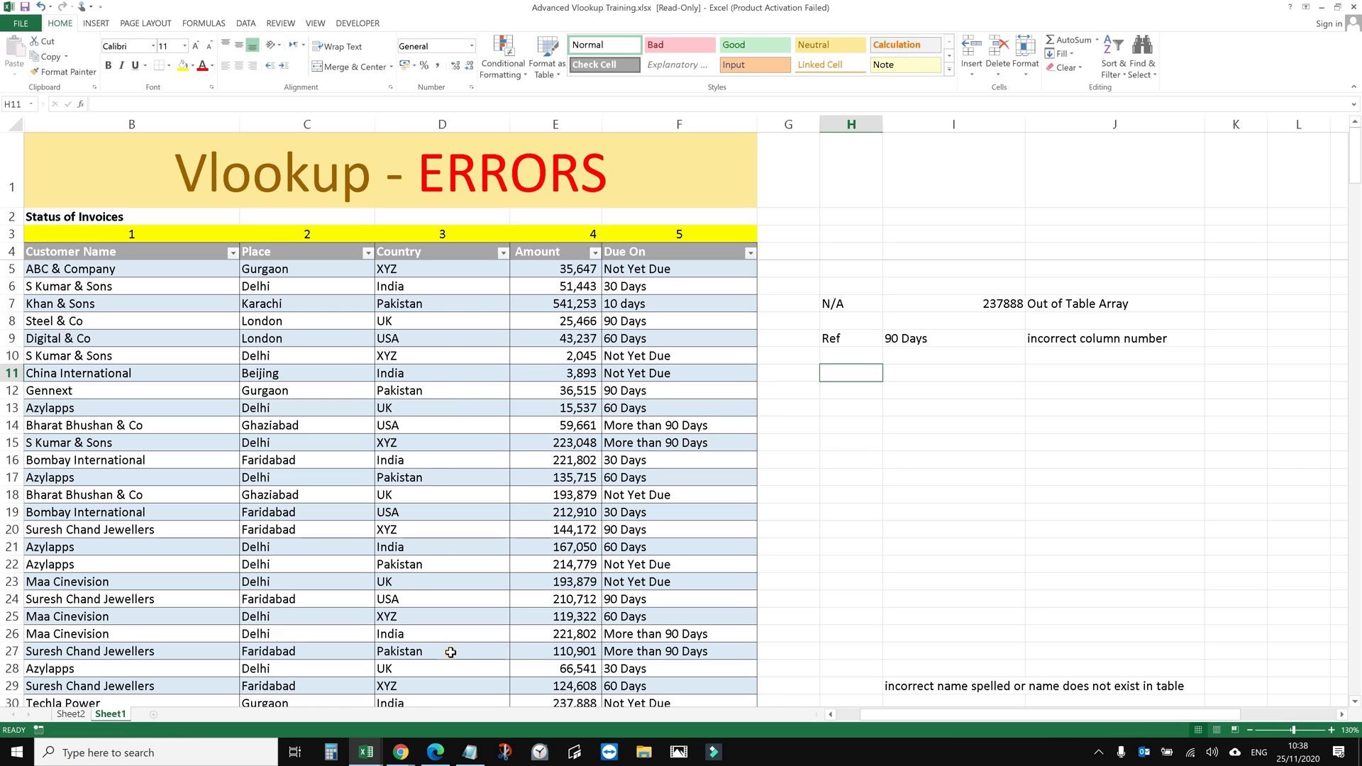
drag(447, 390, 456, 688)
click(456, 688)
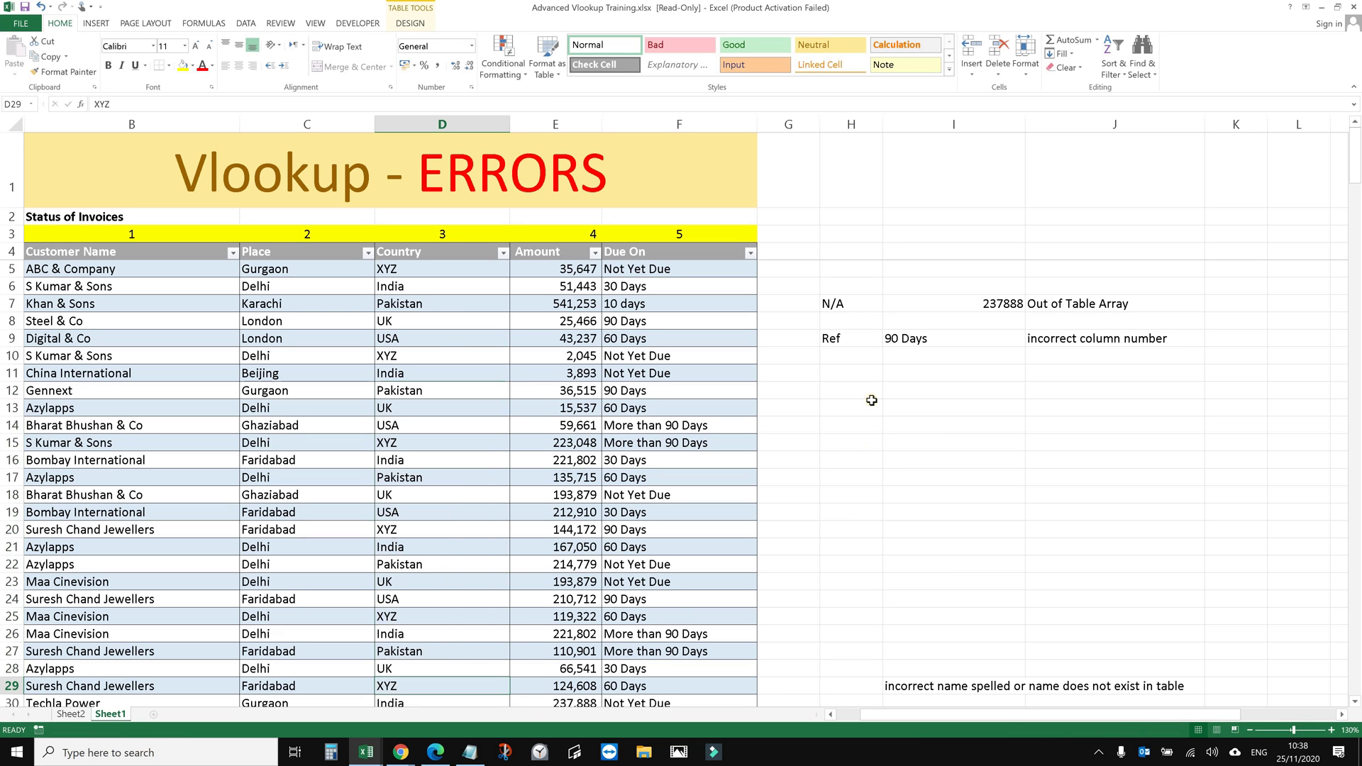
Start a VLOOKUP formula in H12 with the misspelled, unquoted name Genext as the lookup value.
click(853, 399)
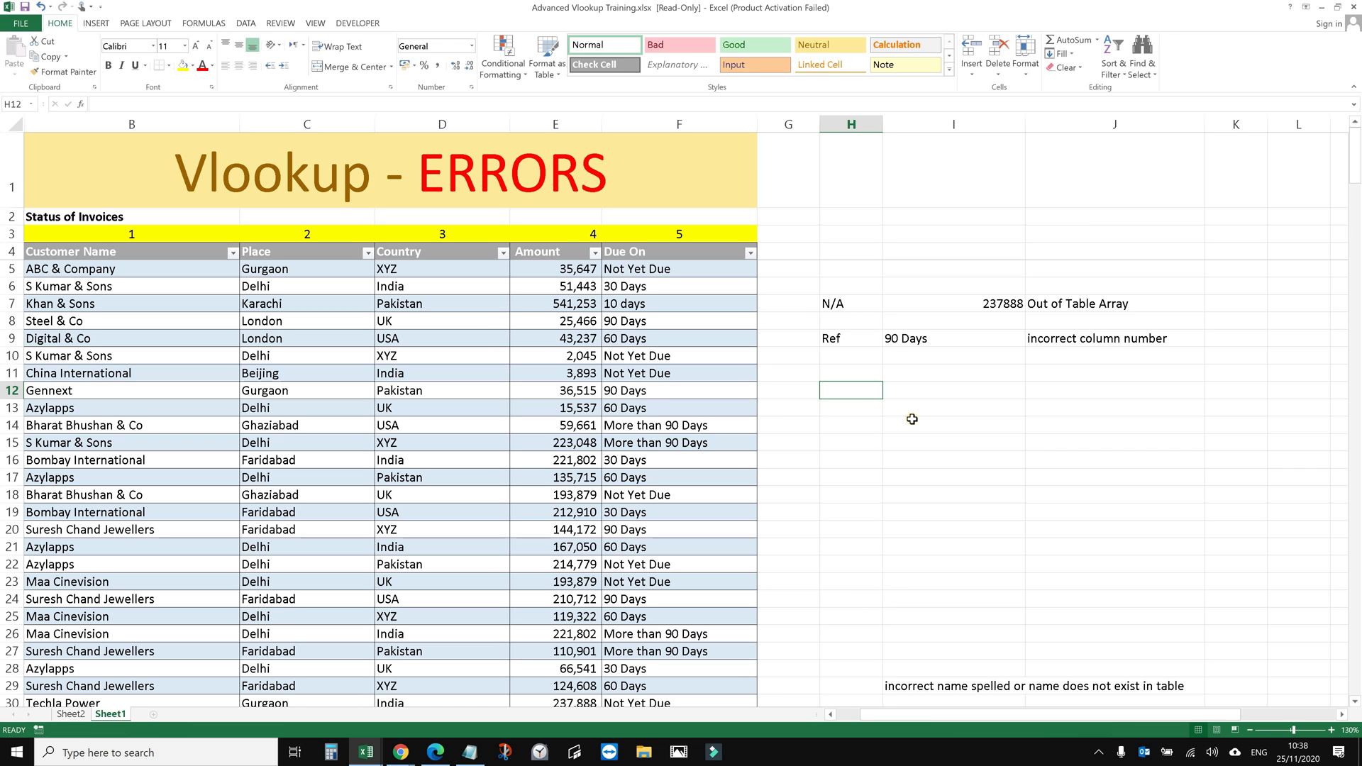
text(=vlo)
key(Tab)
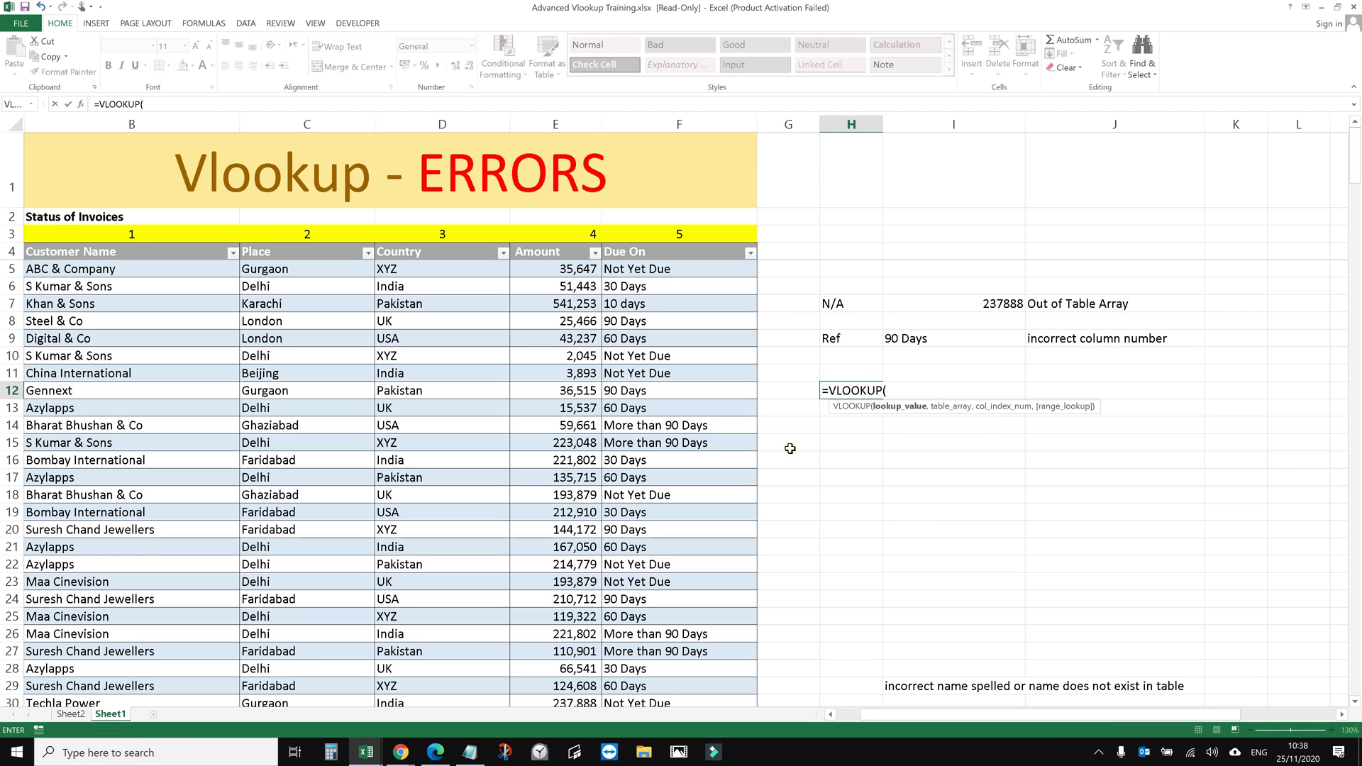
text(Gen)
text(next)
key(BackSpace)
key(BackSpace)
key(BackSpace)
text(ext,)
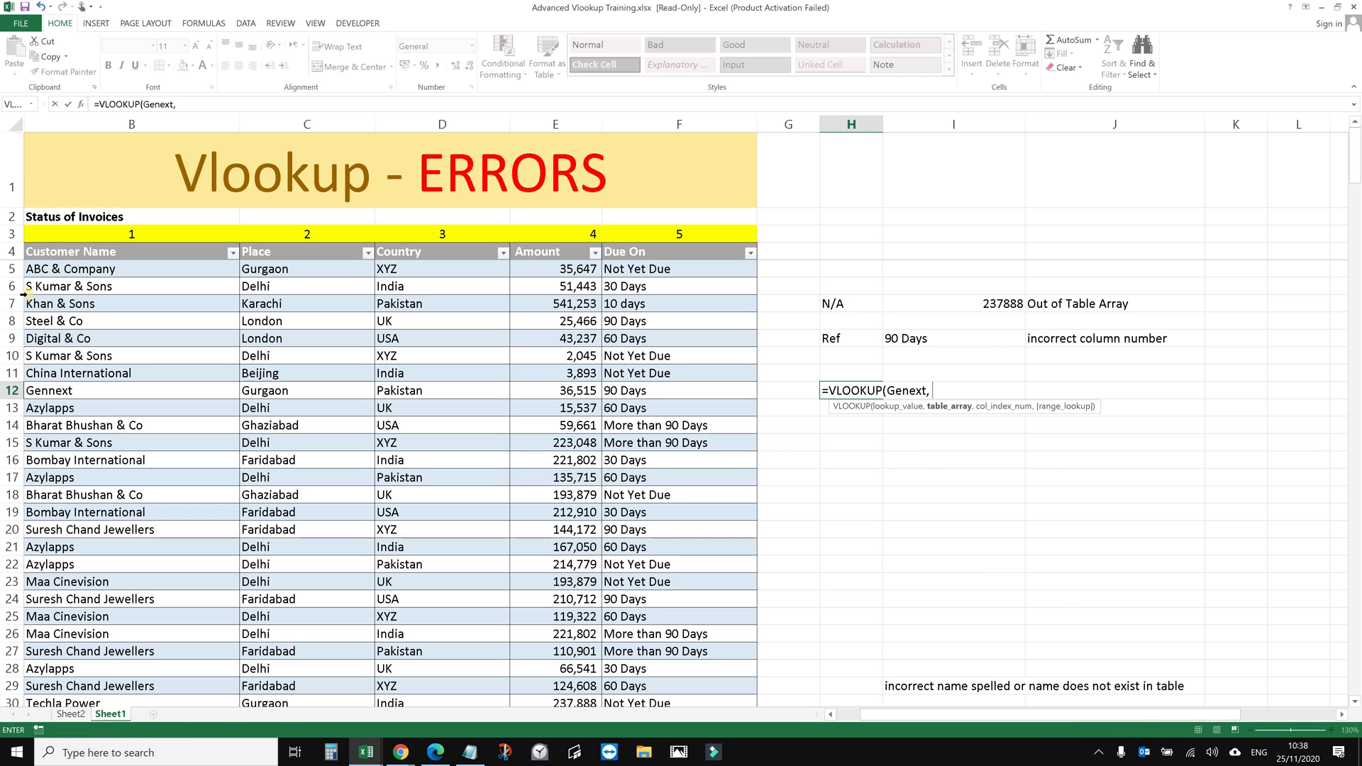
Complete the H12 formula with table array B4:F28, column index 3 and FALSE for an exact match.
drag(43, 251, 605, 671)
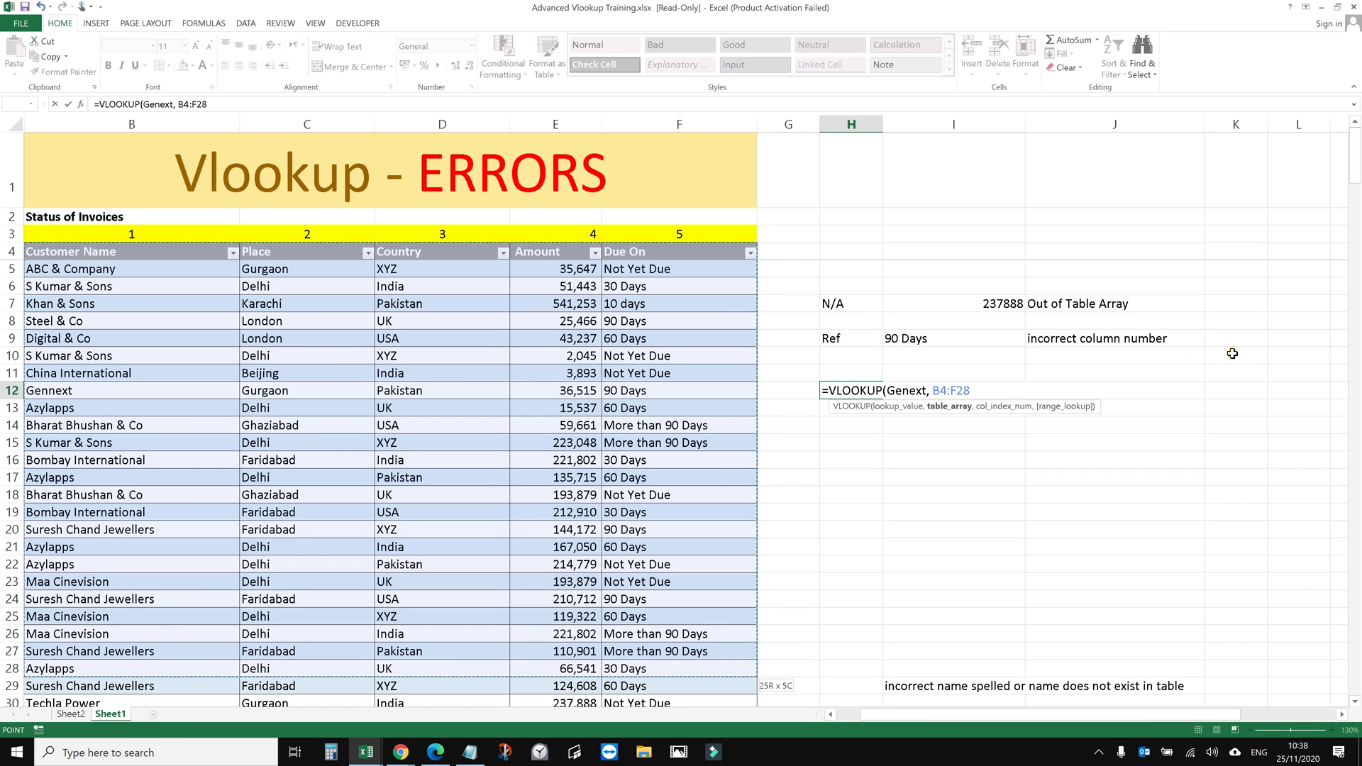
text(,)
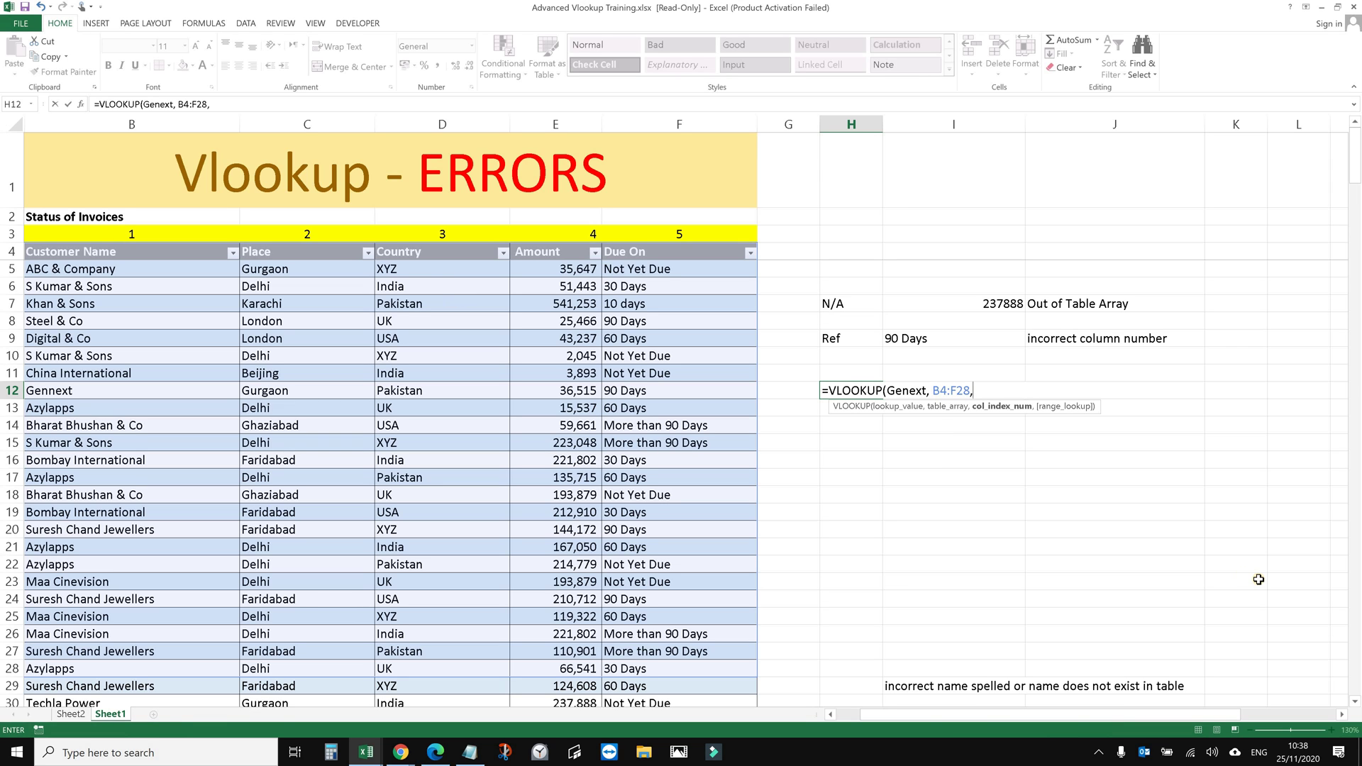
text(3,0)
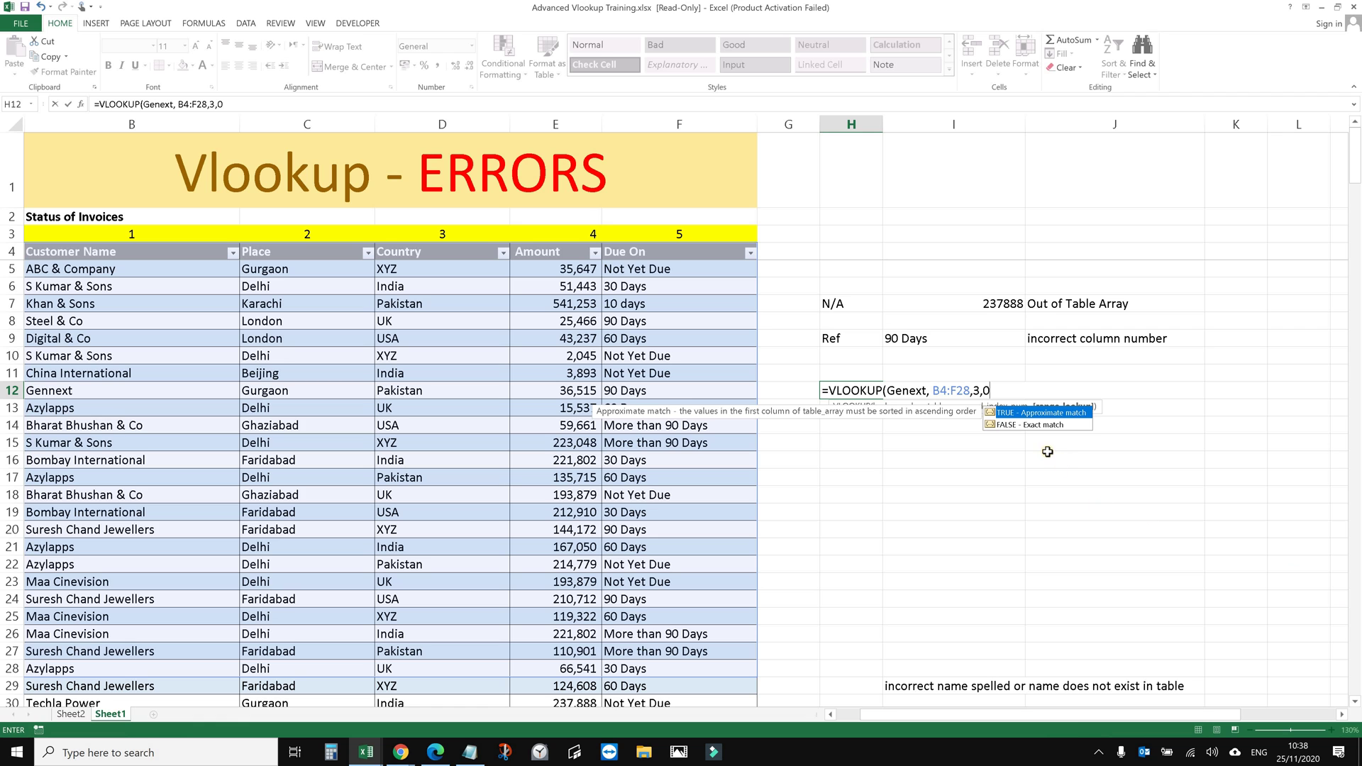
double_click(1012, 423)
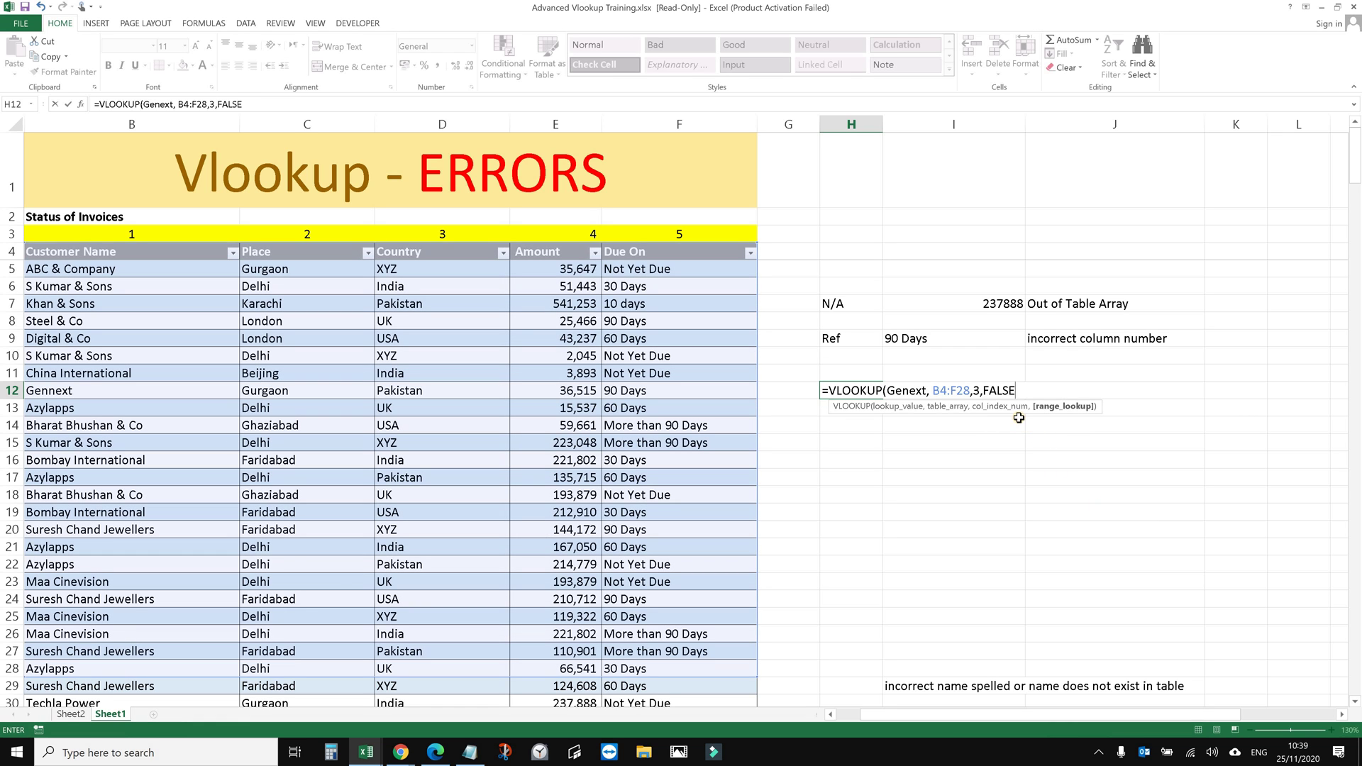
key(Return)
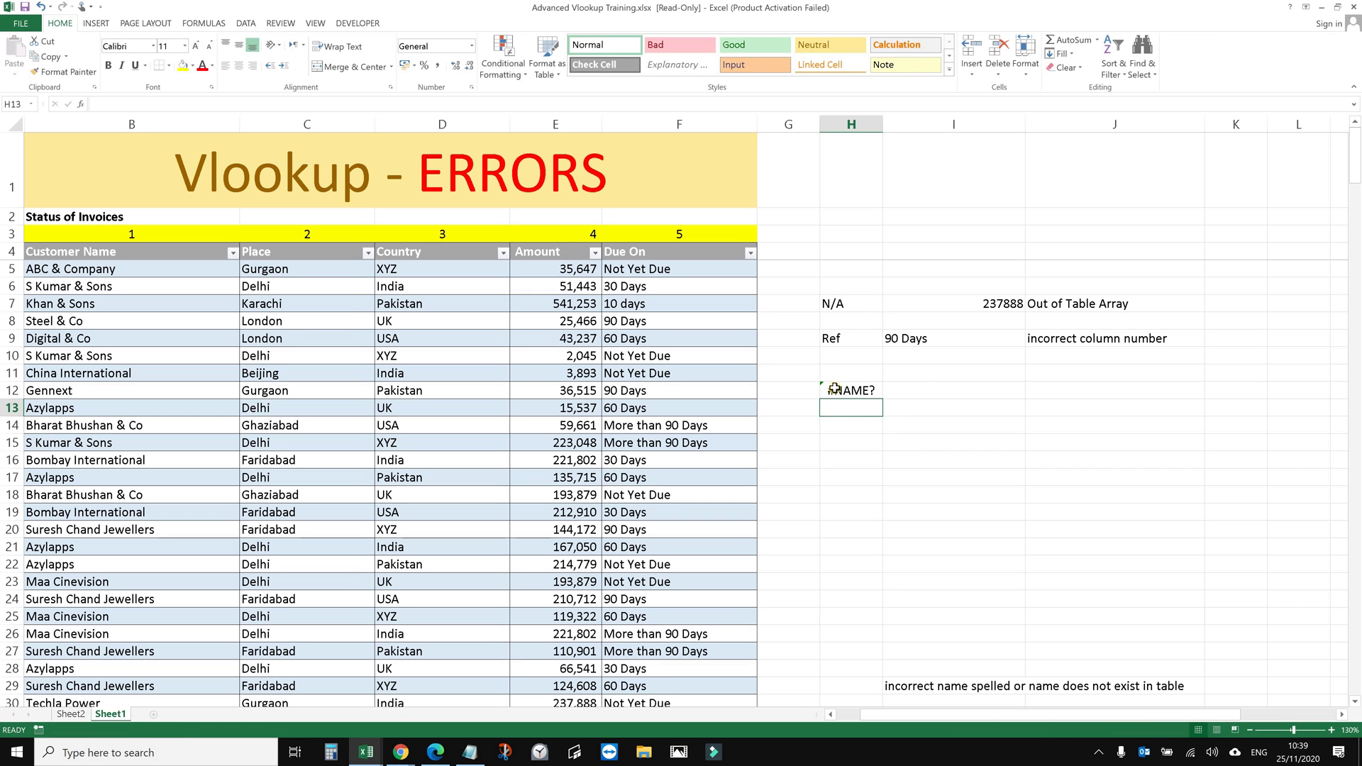
Correct the lookup value in H12's VLOOKUP formula to gennext, matching the spelling of the customer name in B12.
click(851, 306)
click(851, 341)
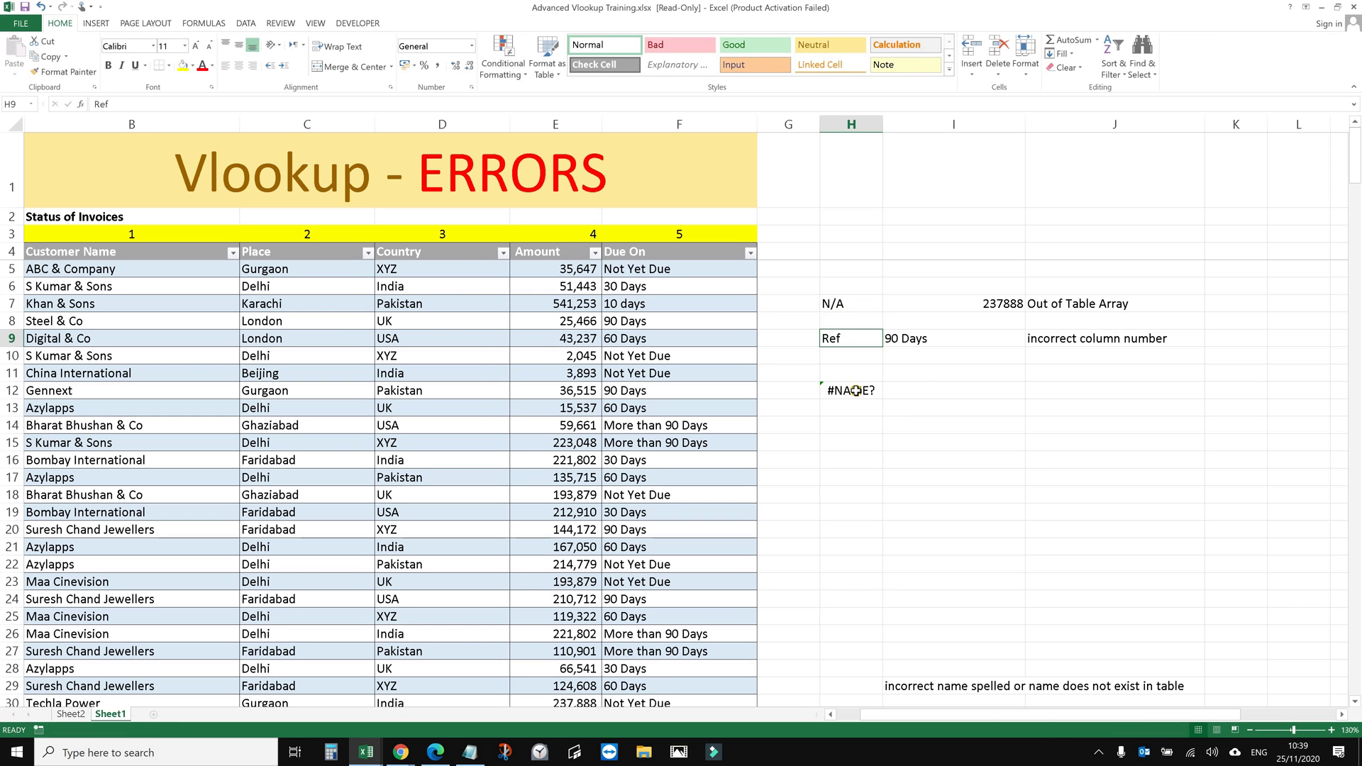
click(855, 391)
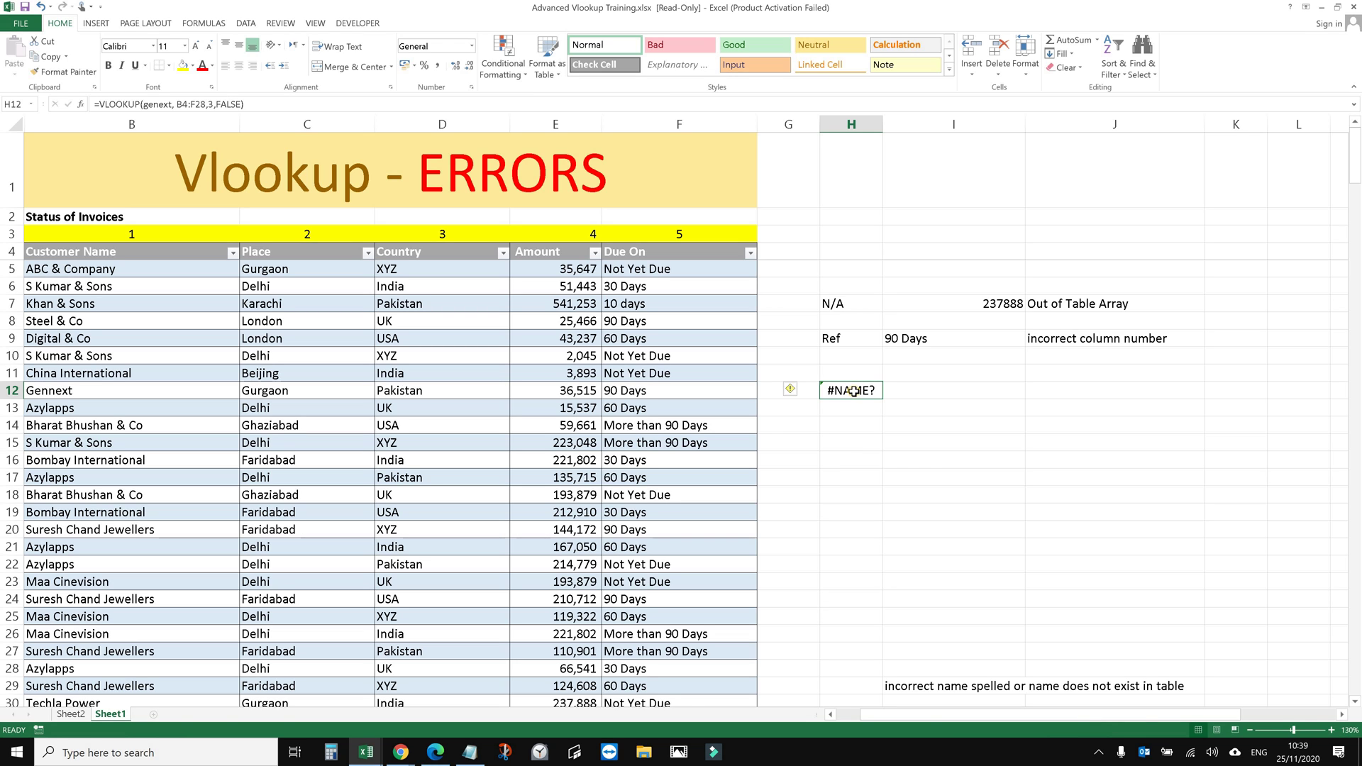
click(91, 390)
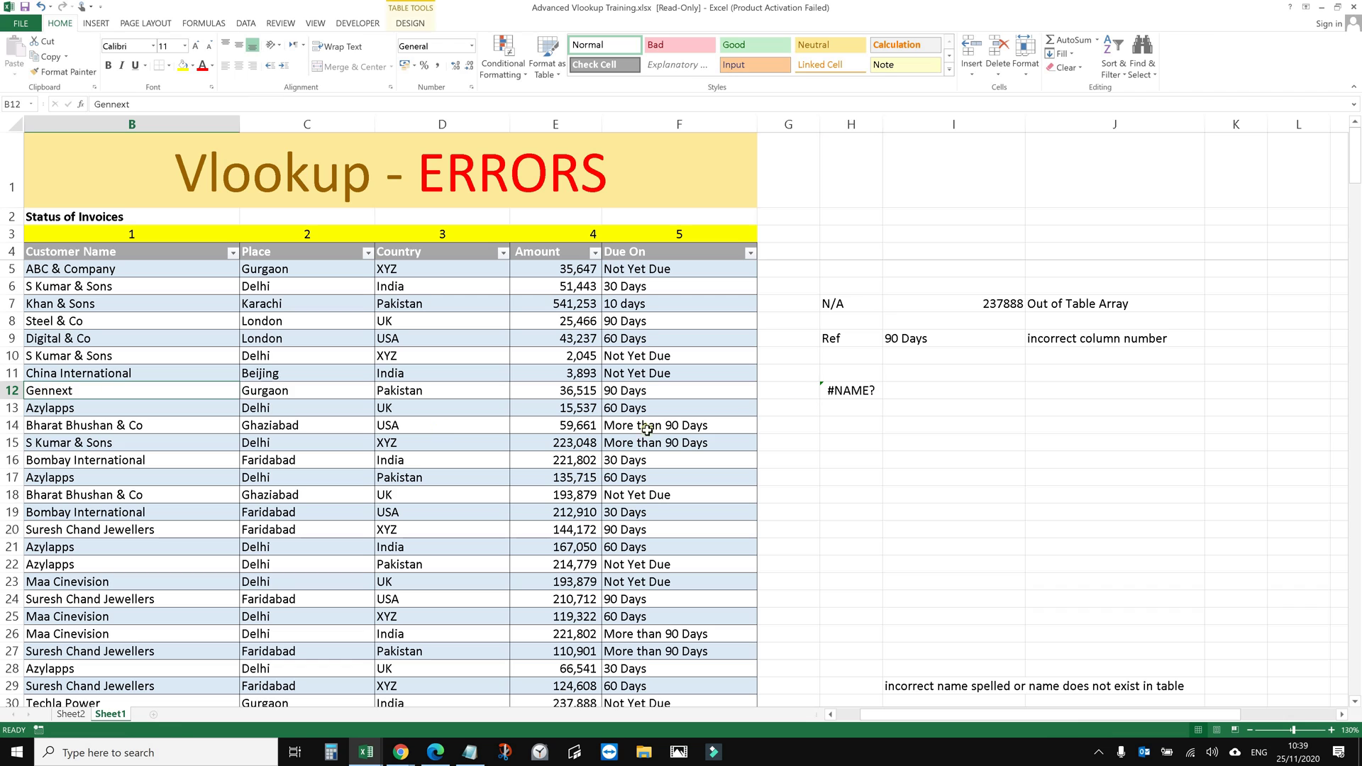
click(849, 388)
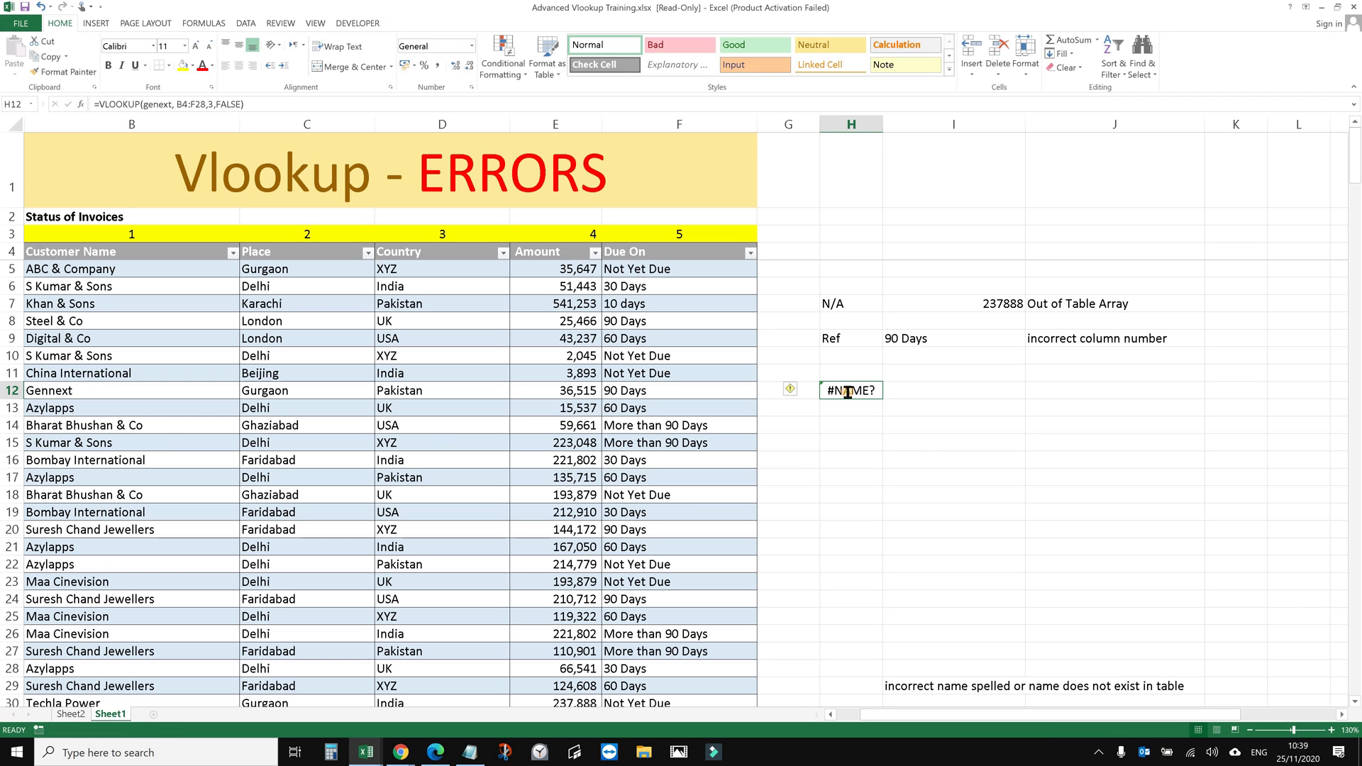
double_click(849, 391)
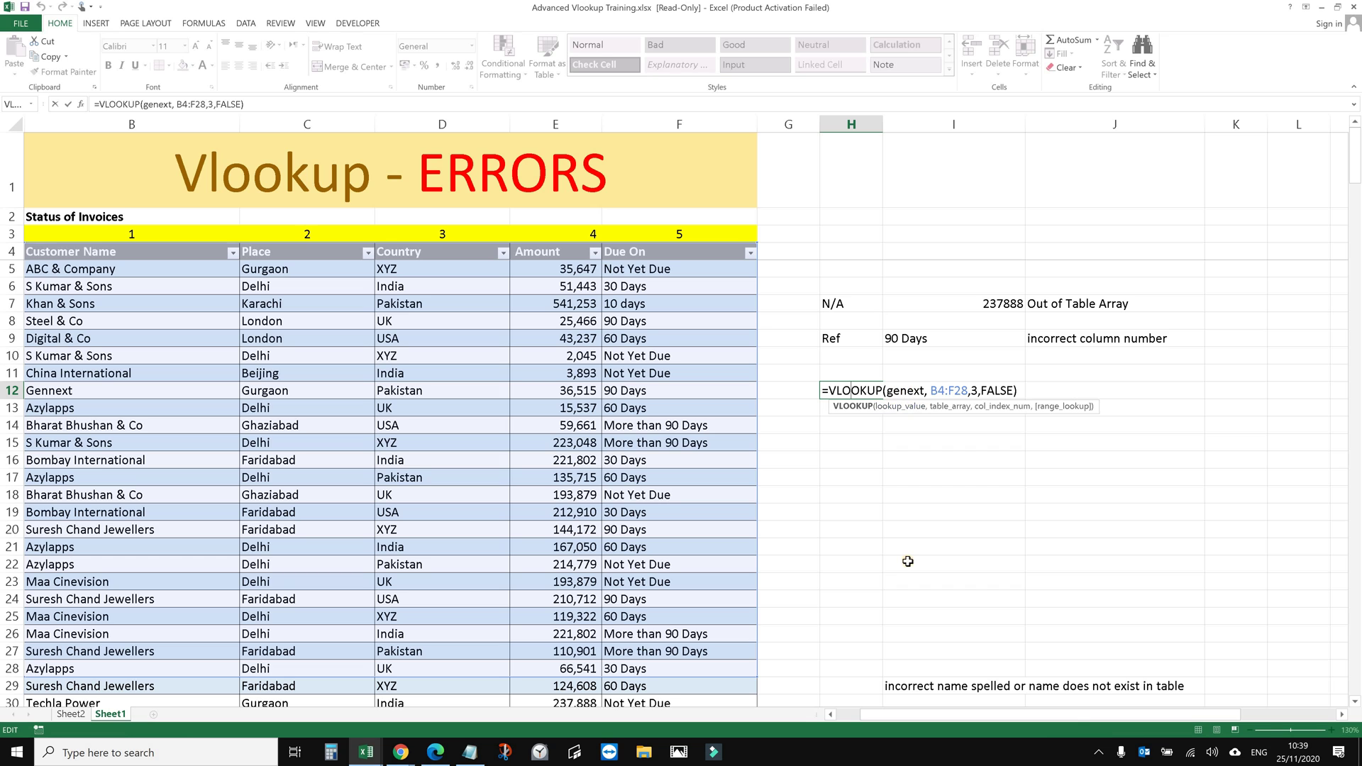
key(Right)
key(Right)
key(Right)
key(Right)
key(Right)
key(Right)
key(Right)
key(Right)
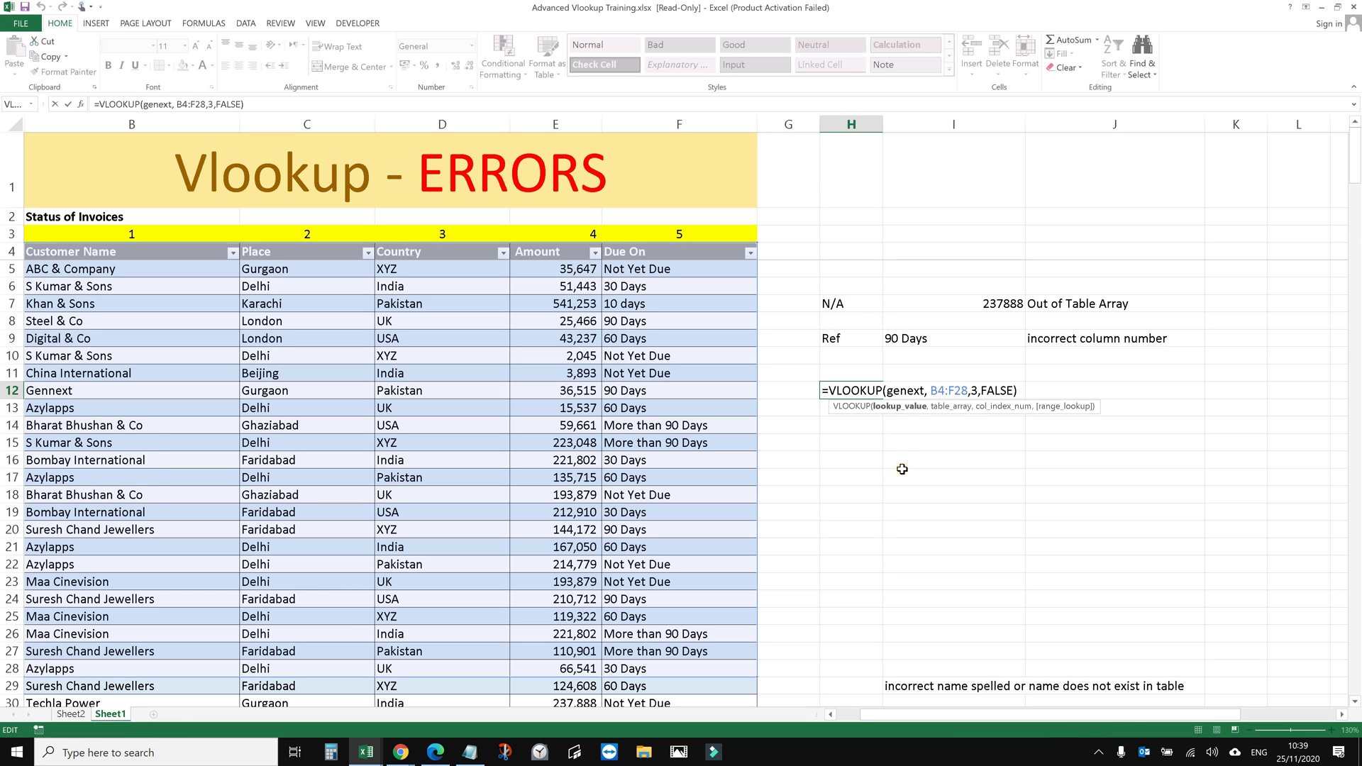
text(n)
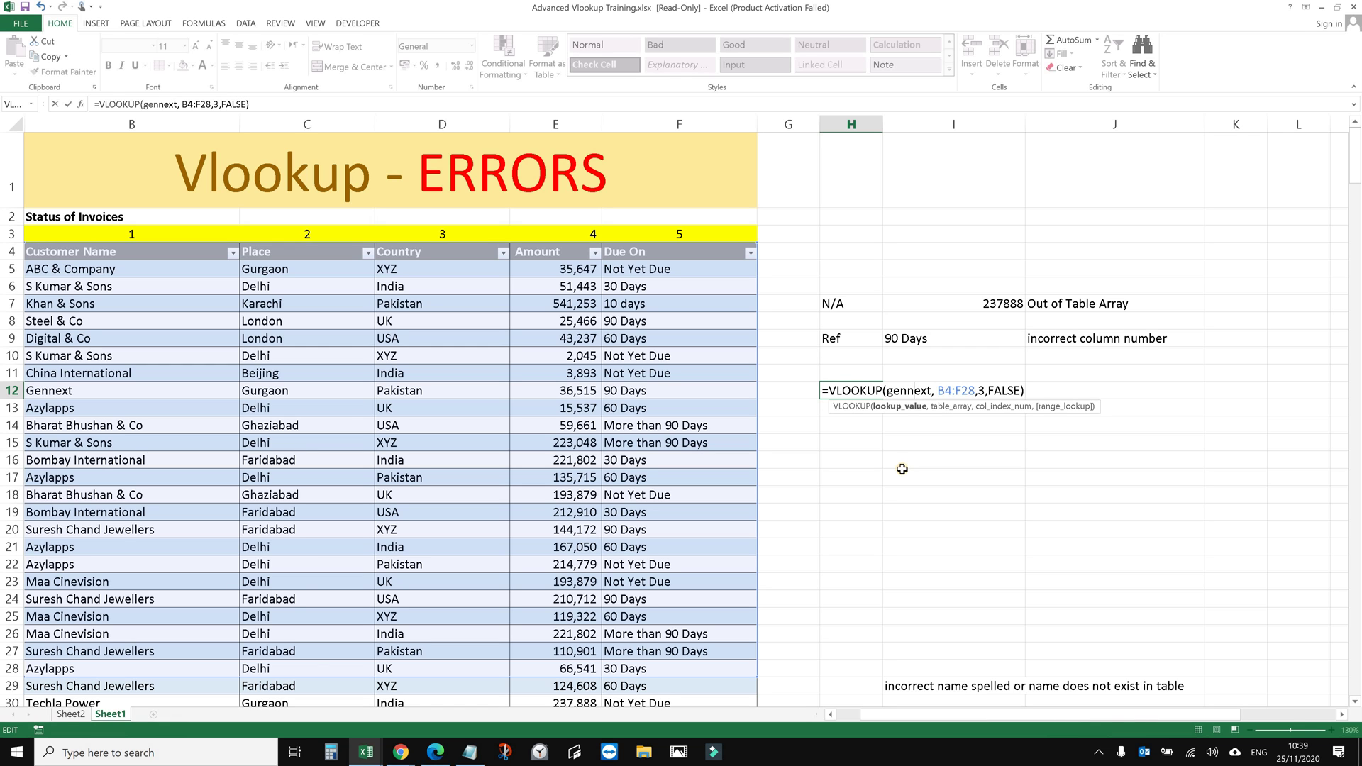
key(Return)
key(Up)
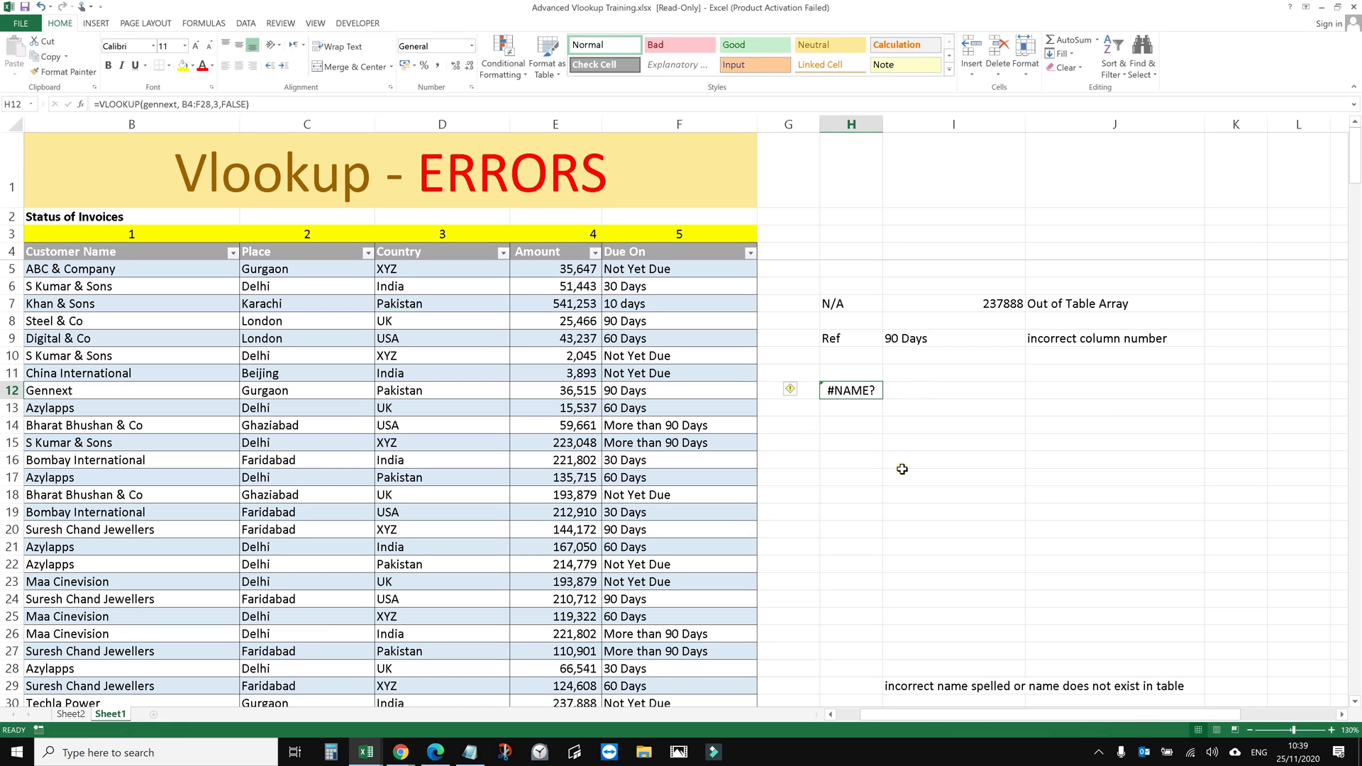
Enclose the lookup value gennext in double quotation marks in H12's VLOOKUP formula and check the corrected formula.
double_click(866, 392)
key(Right)
key(Right)
key(Right)
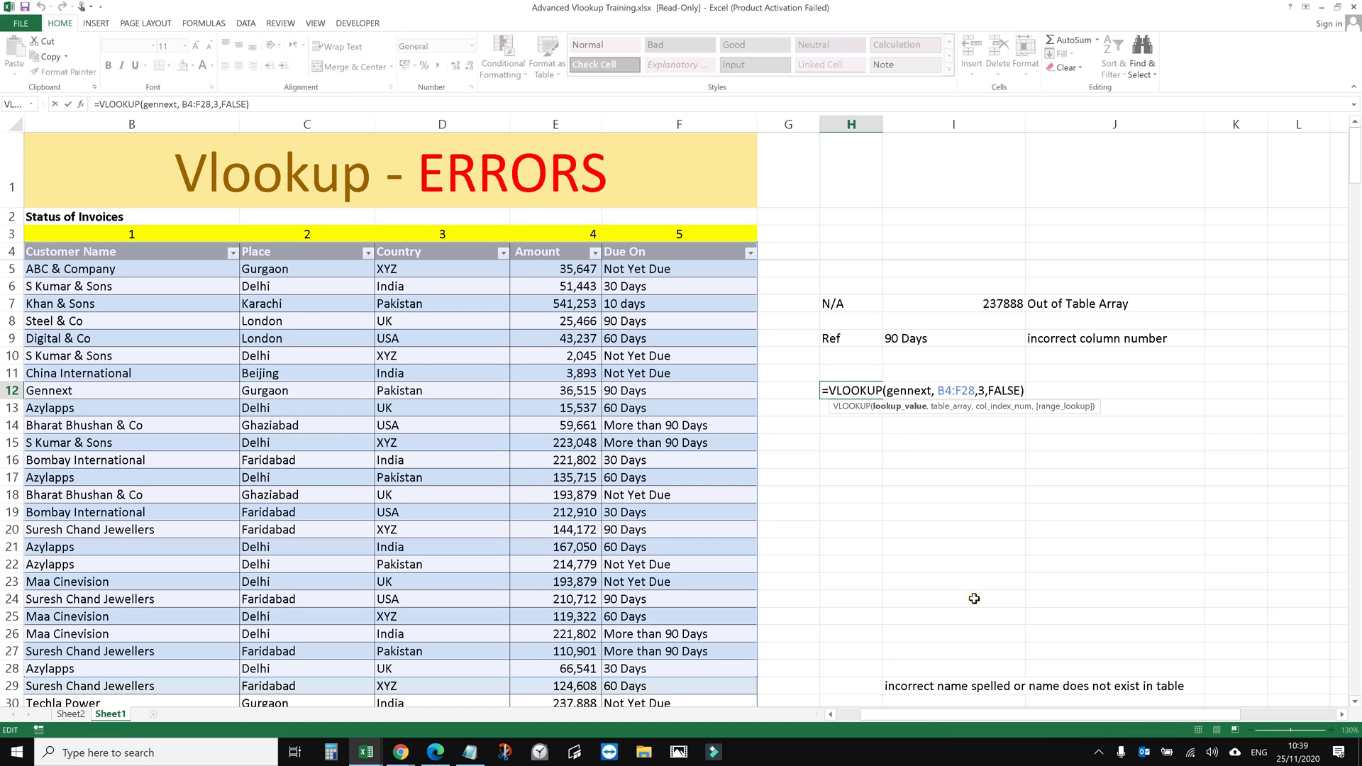
text(")
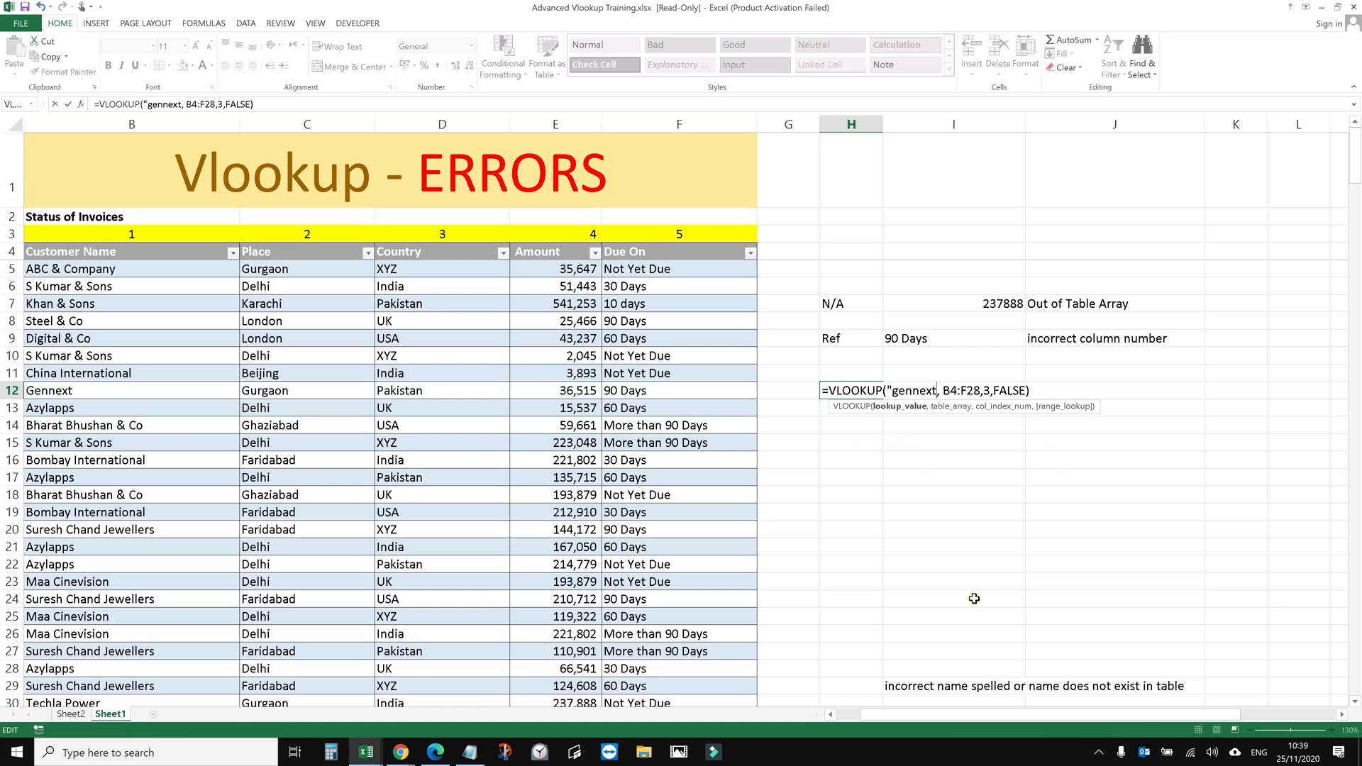
text(")
key(Return)
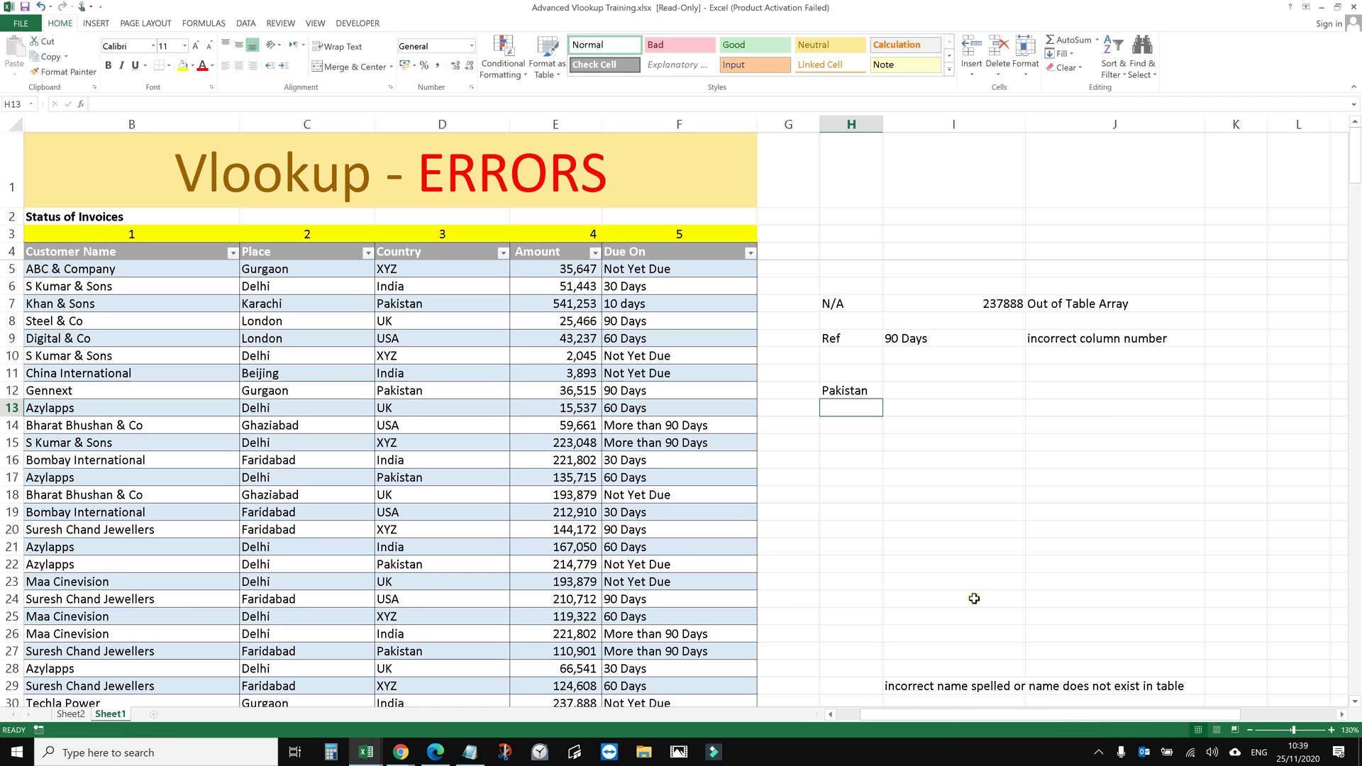
key(Up)
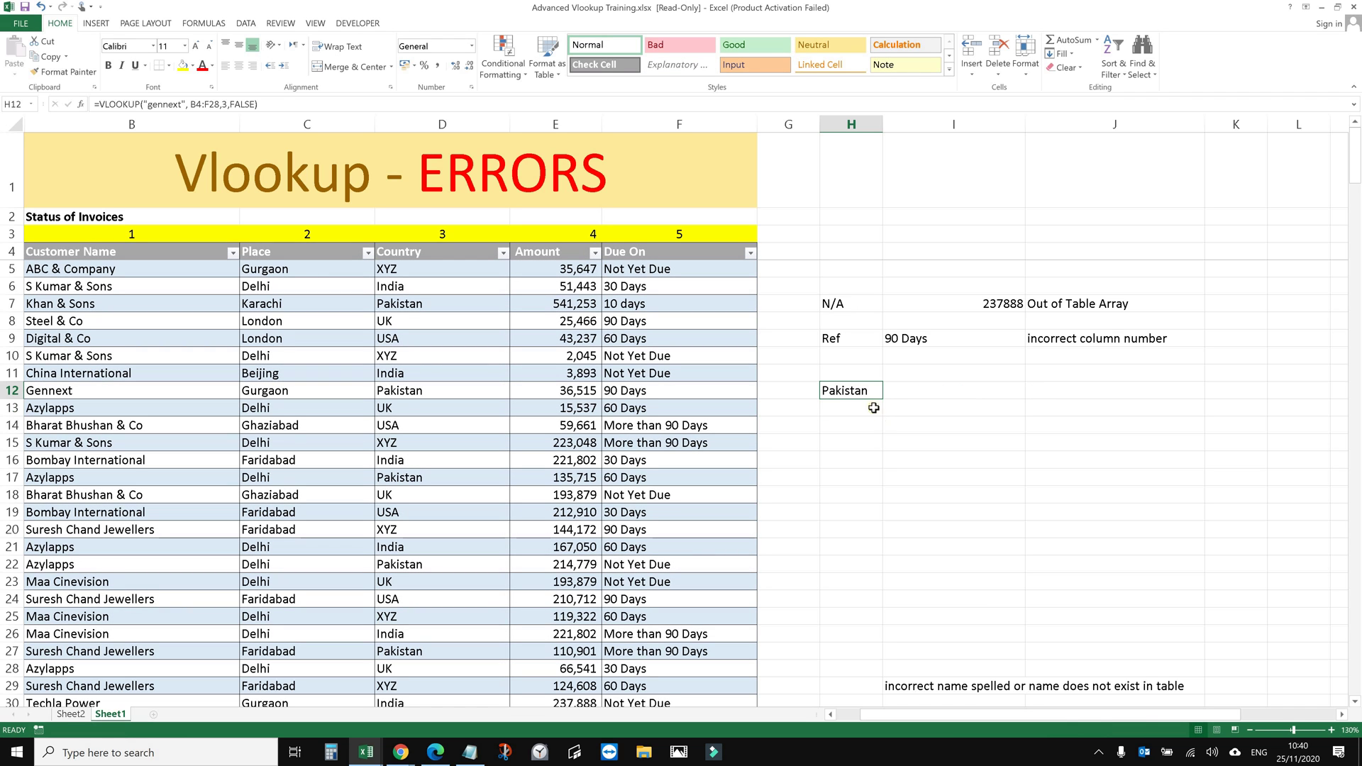
double_click(856, 392)
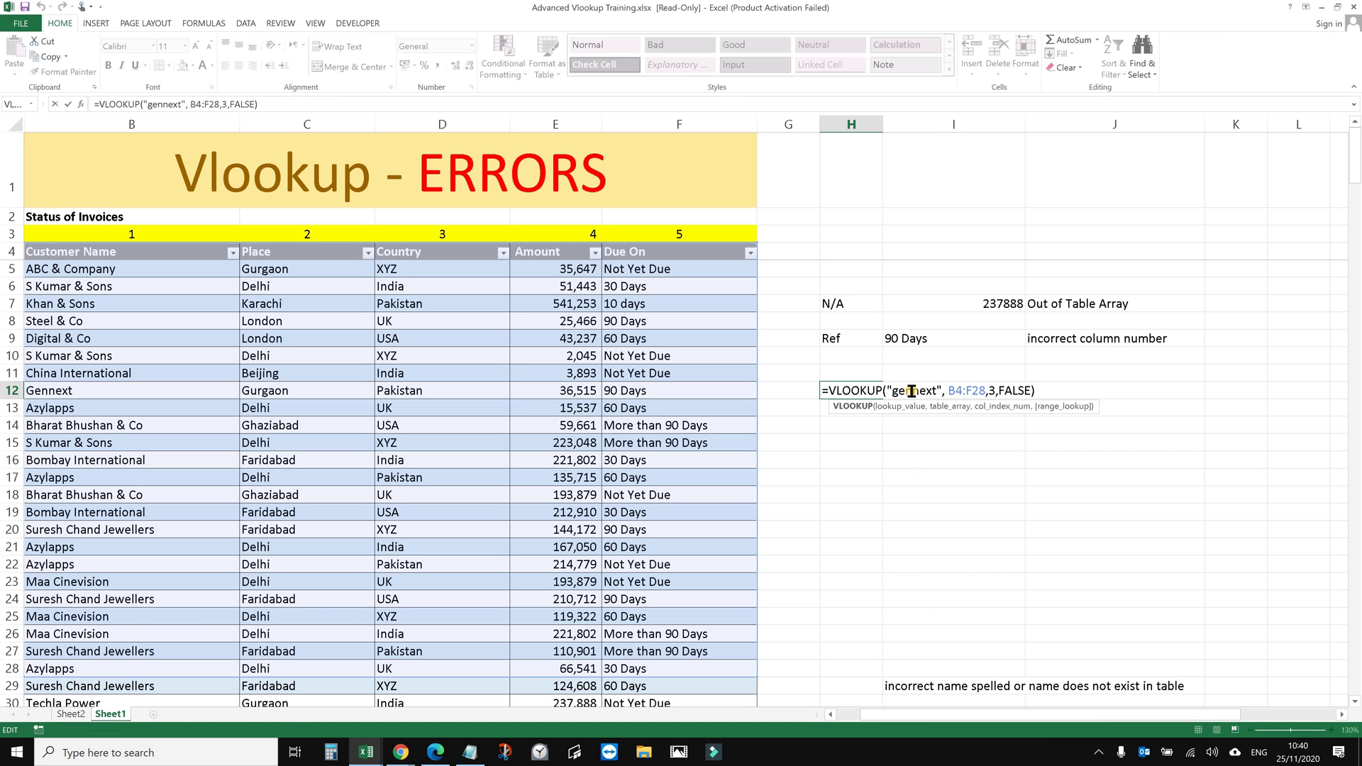
key(Return)
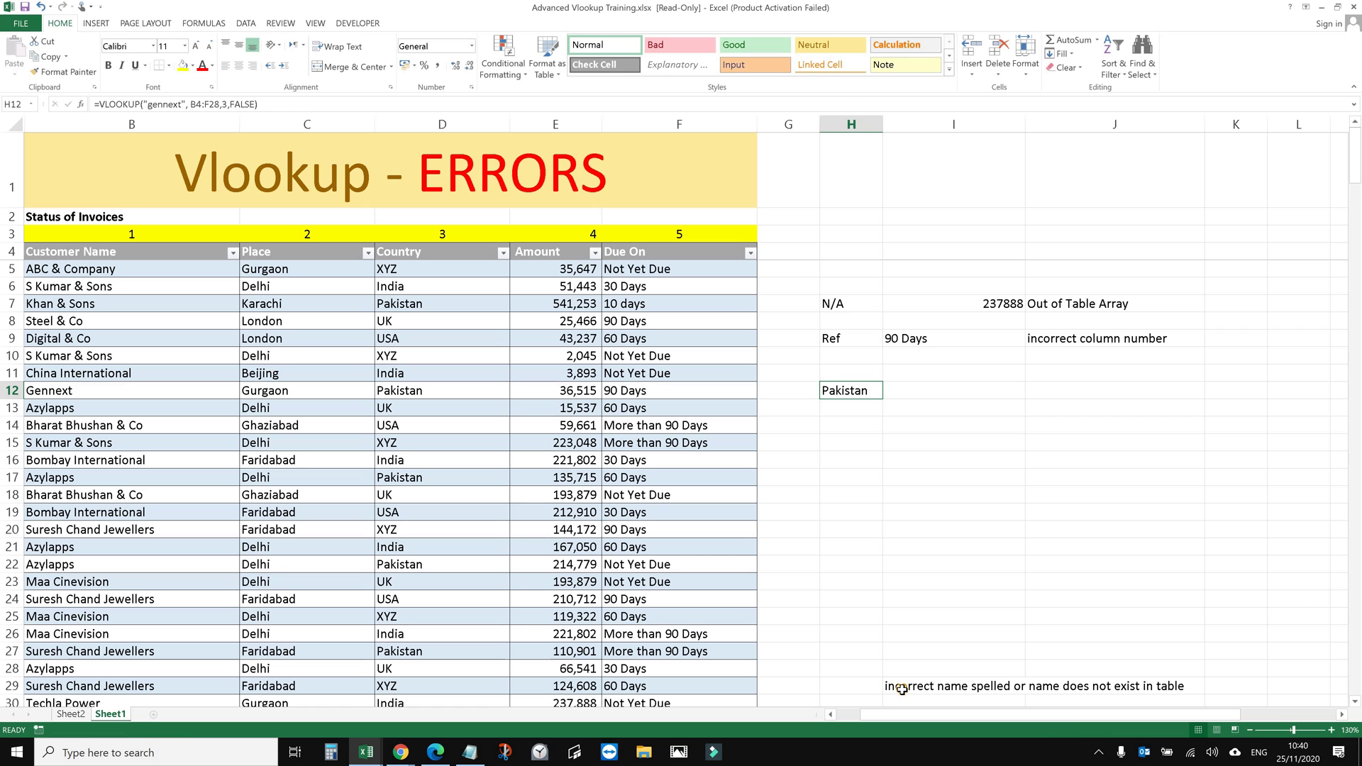
Copy the note about an incorrectly spelled or nonexistent name from I29 into J12.
click(901, 687)
key(ctrl+c)
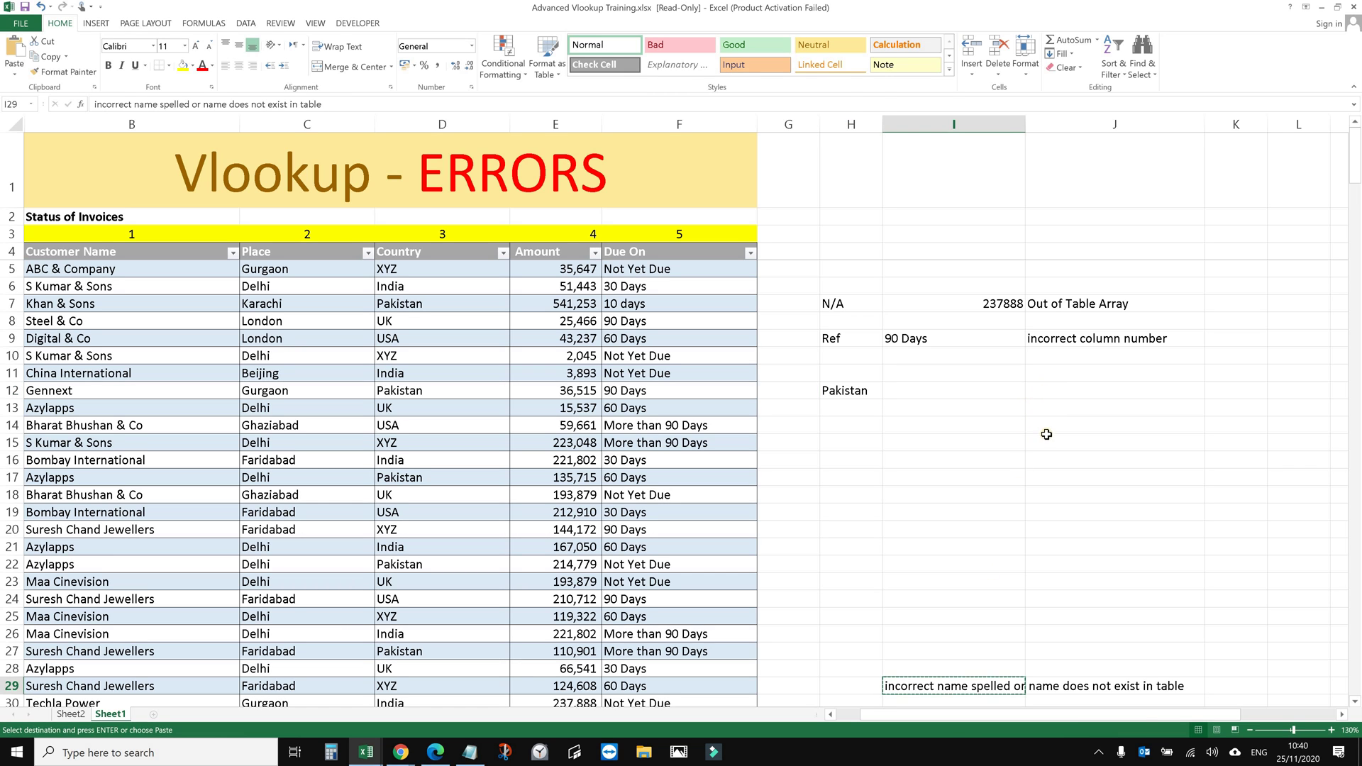
click(1041, 391)
key(Return)
click(915, 421)
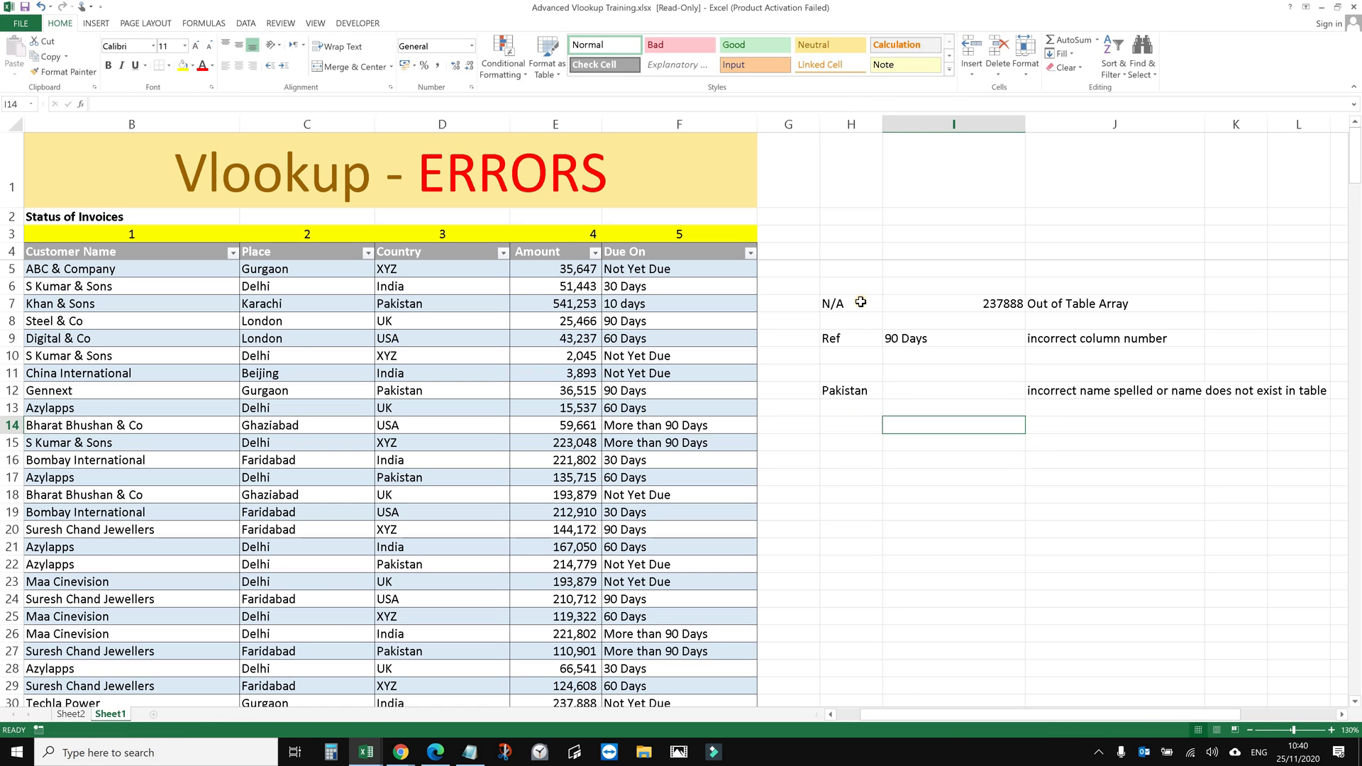
Review the error entries in H7:H12 against their explanations in column J and the customer name in B12.
click(861, 302)
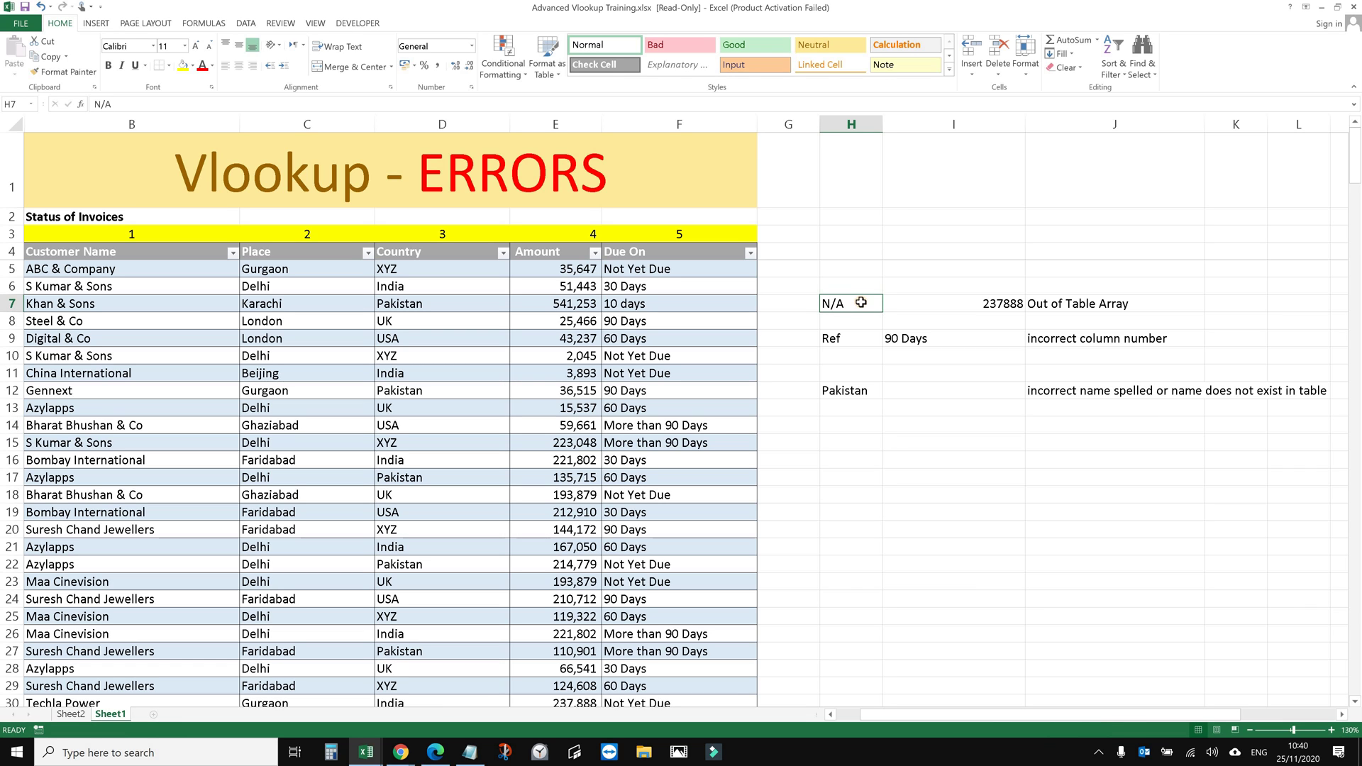
click(1071, 304)
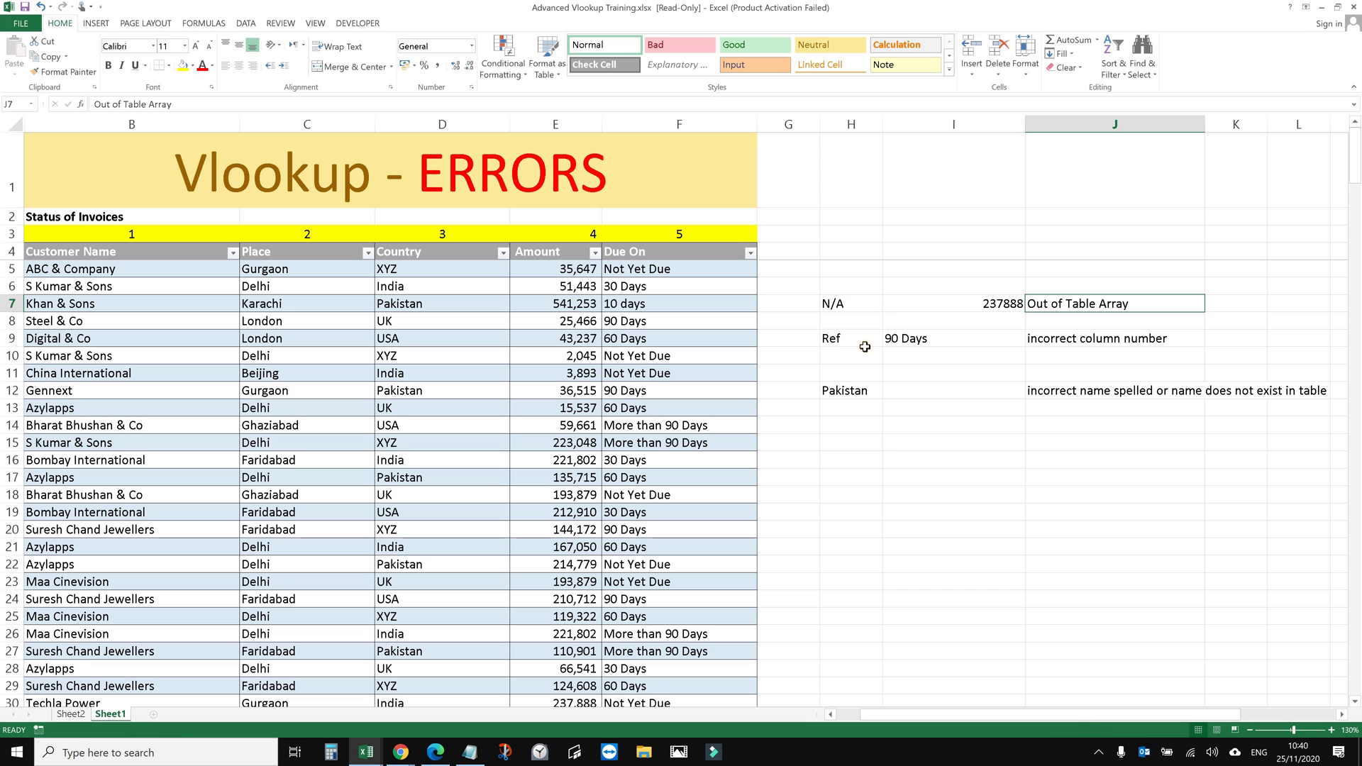
click(1043, 342)
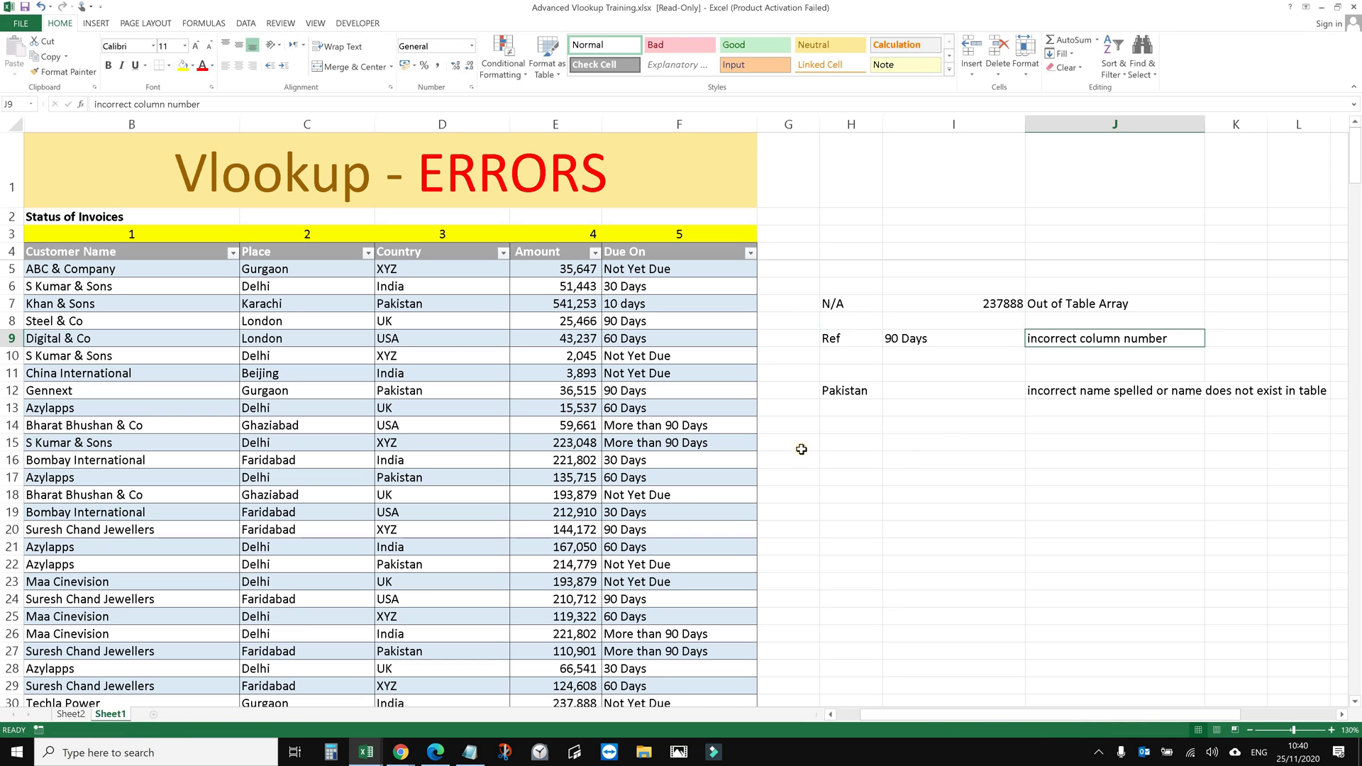
click(848, 392)
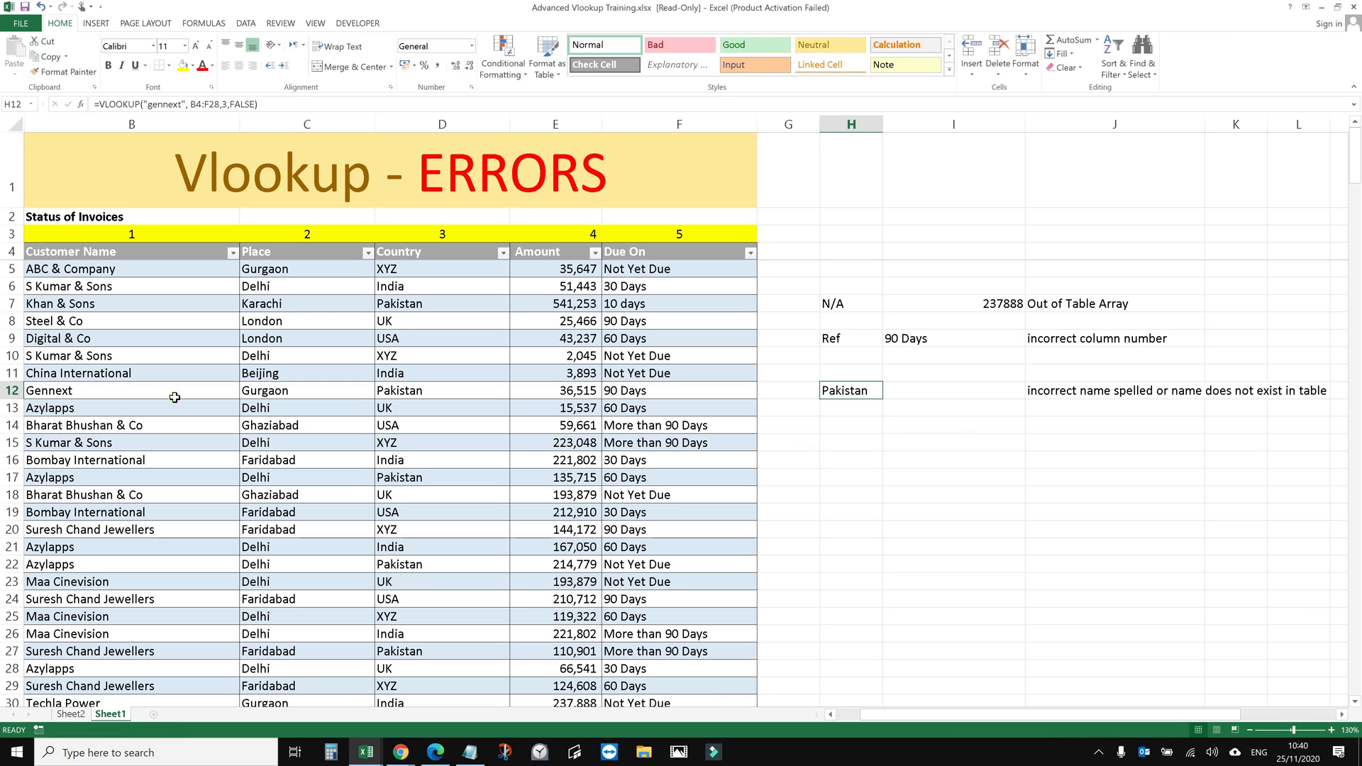
click(106, 401)
click(1052, 392)
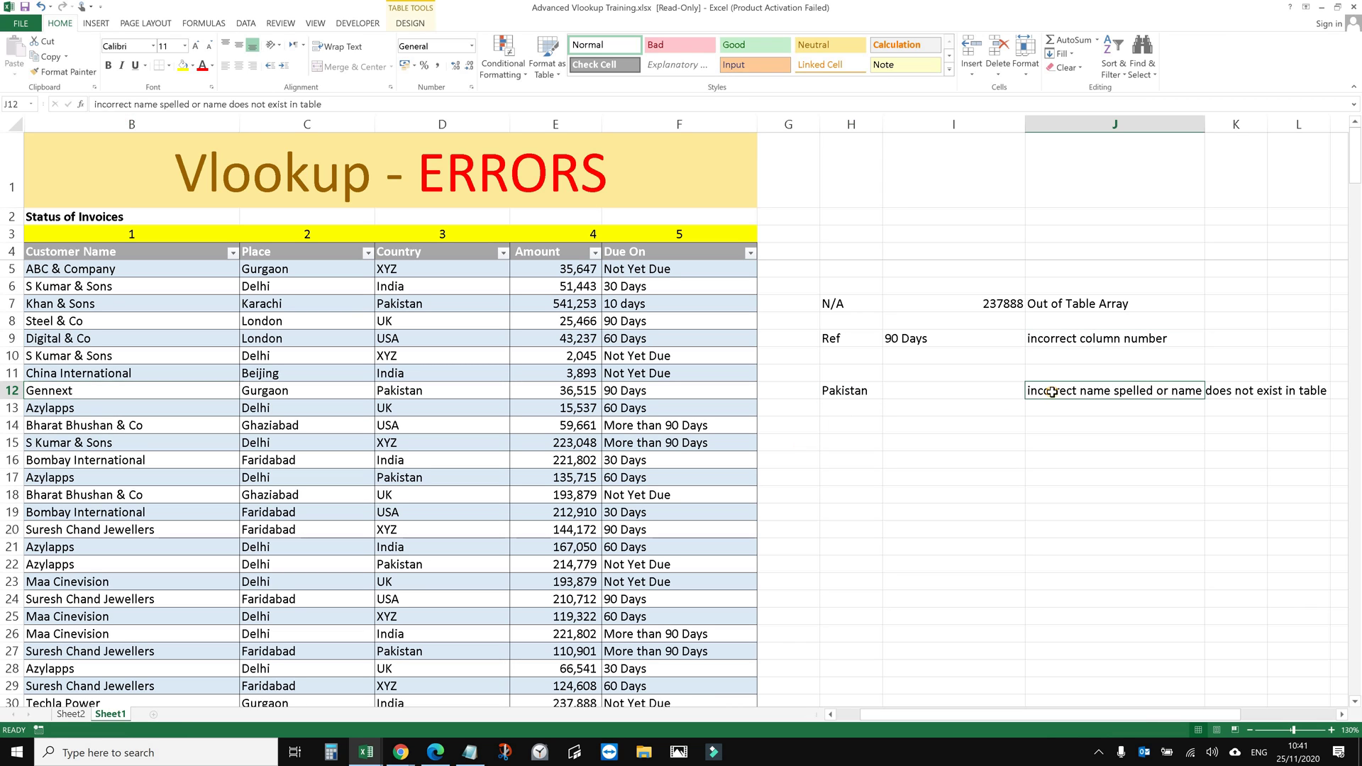
click(108, 390)
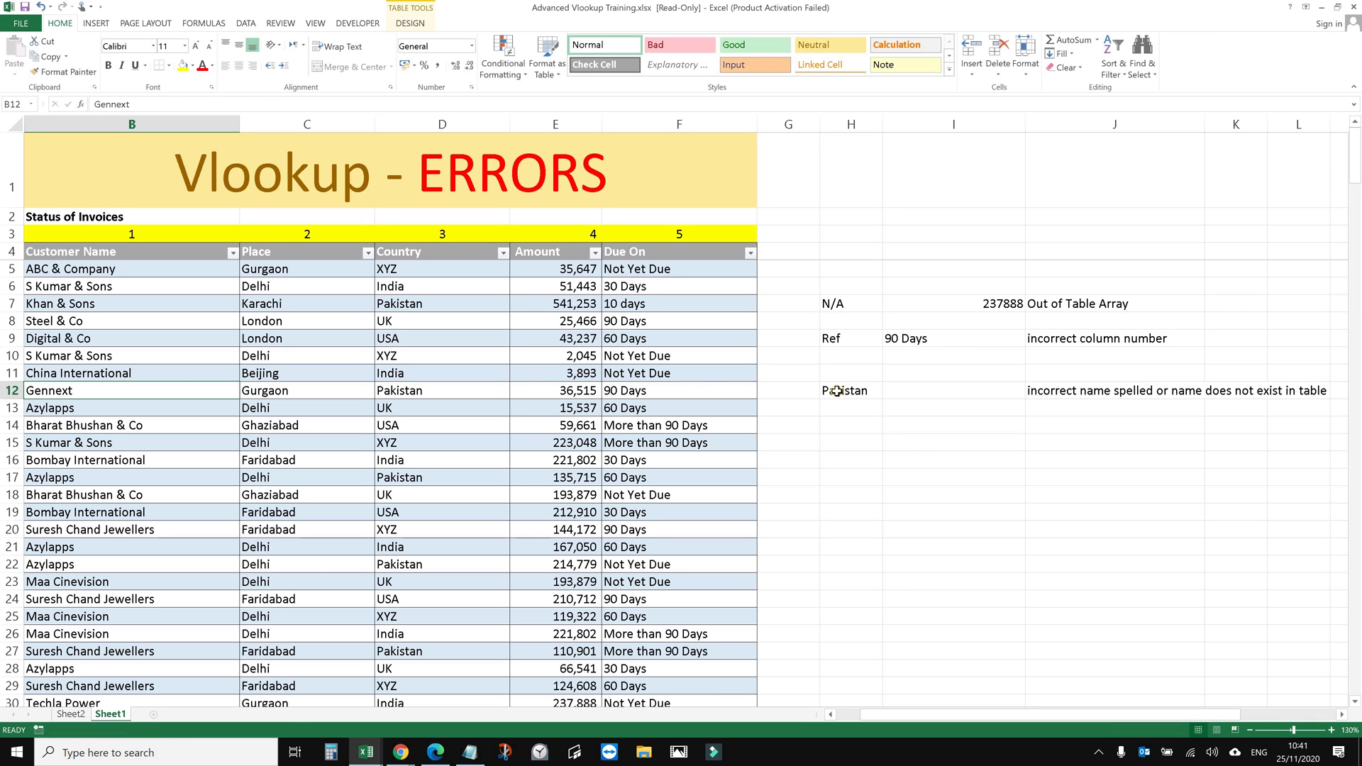
click(837, 307)
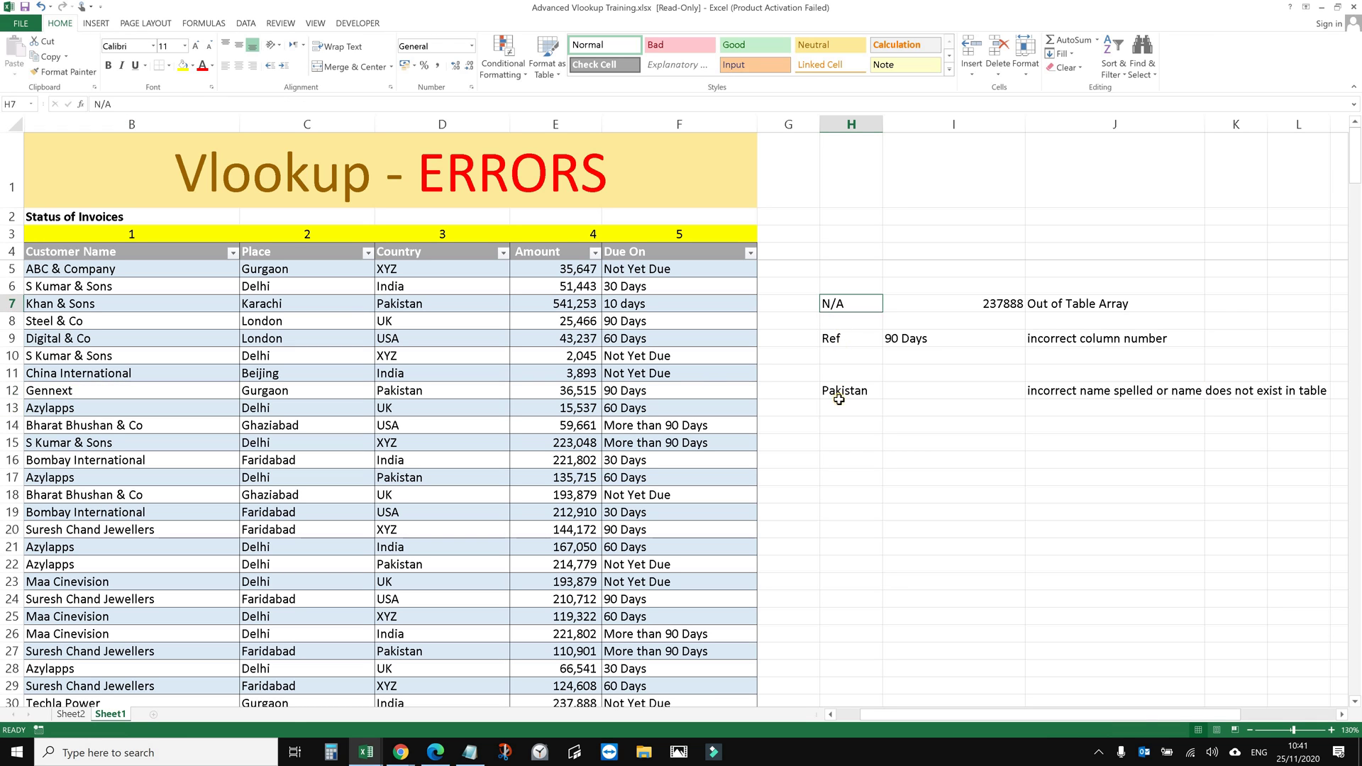
drag(839, 400, 839, 391)
drag(848, 320, 844, 390)
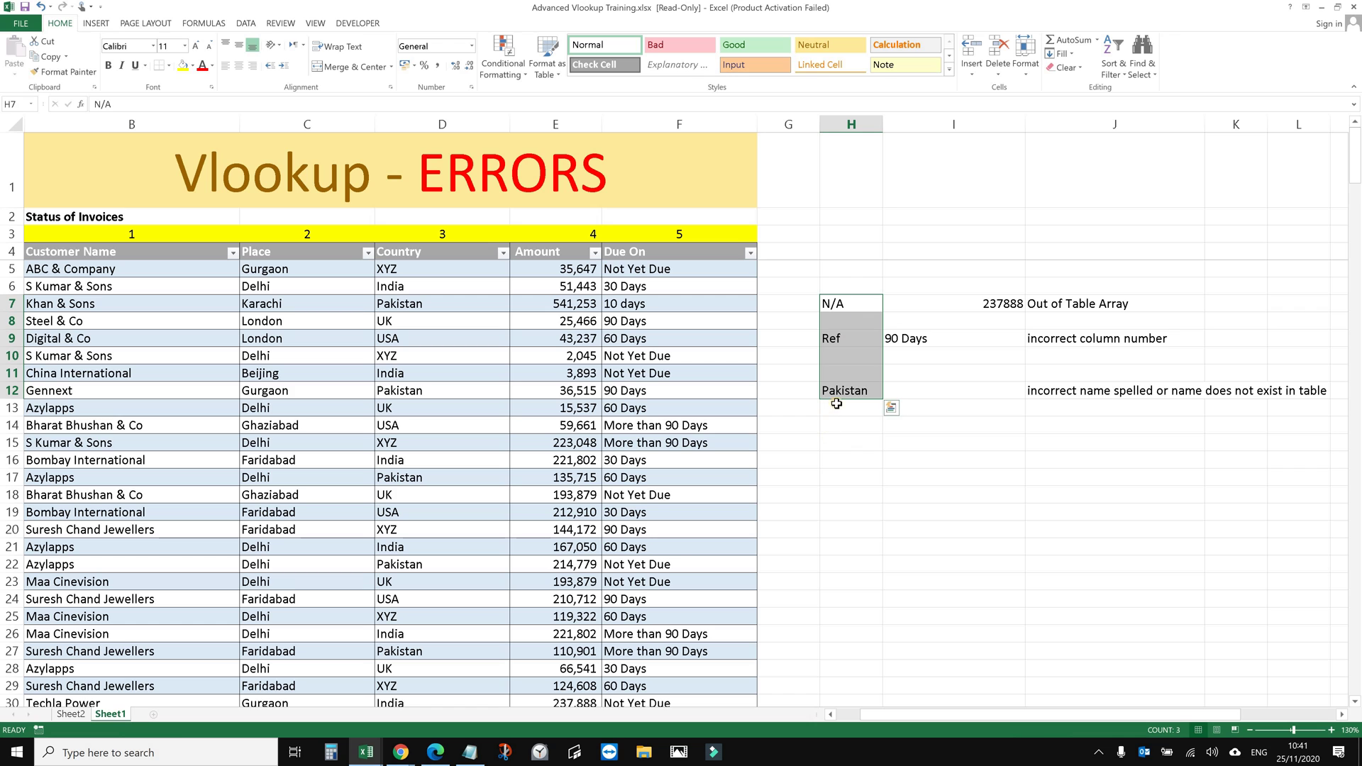
Replace the VLOOKUP formula in H12 with the error label Name.
click(843, 394)
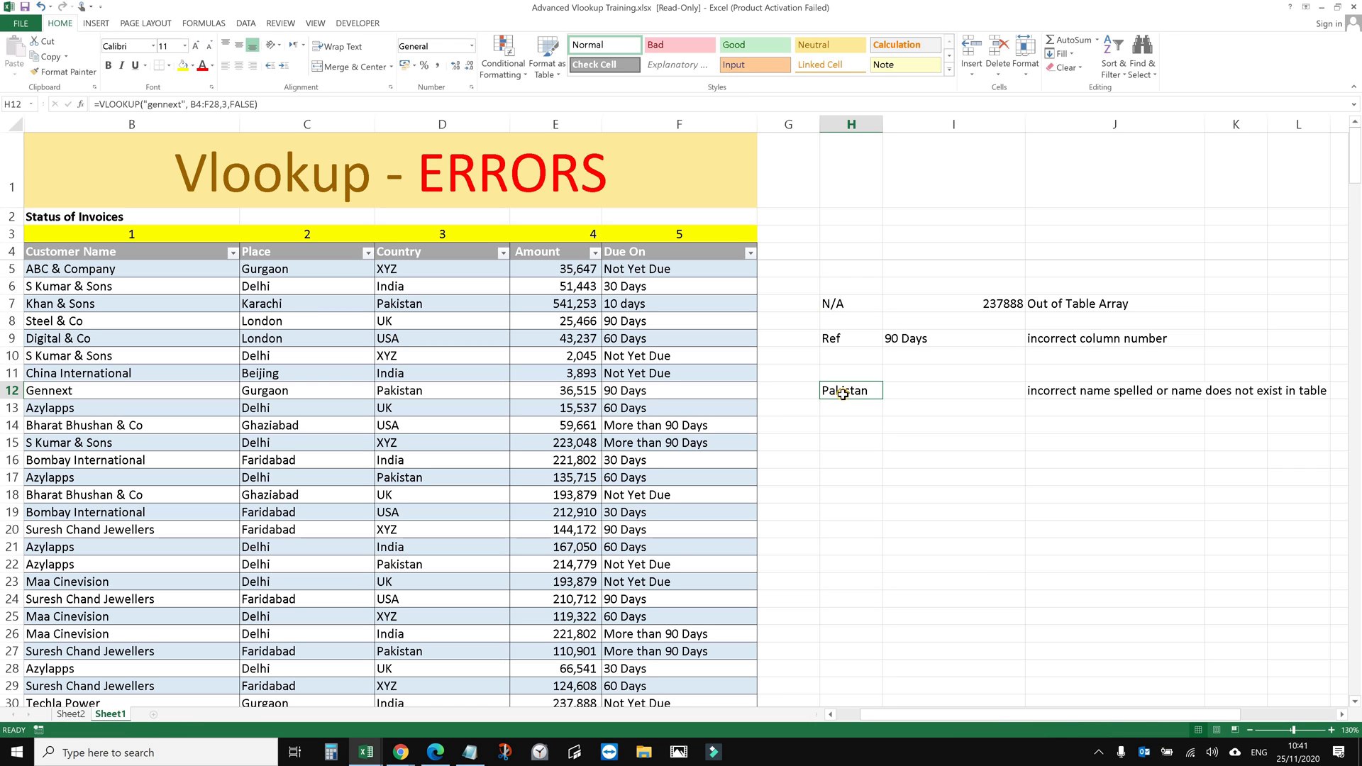
text(Name)
key(Return)
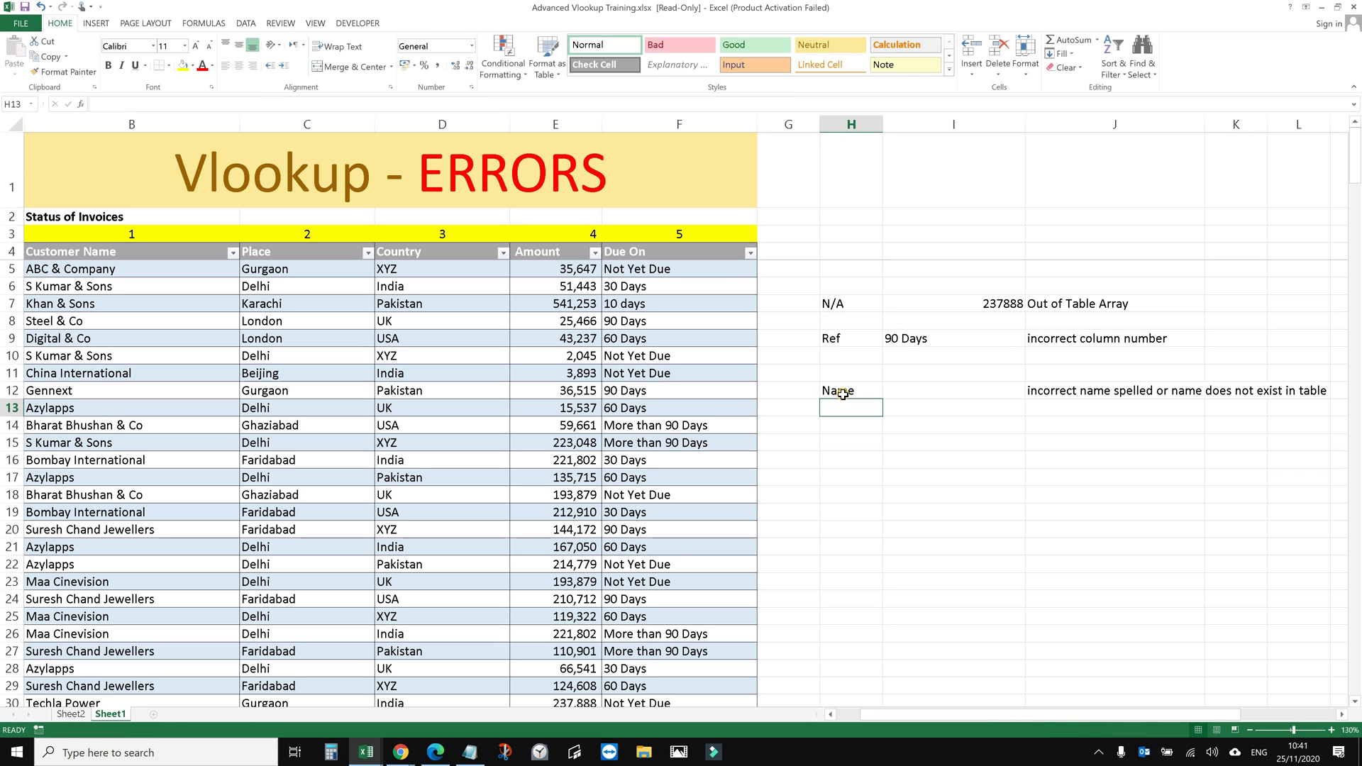
Select H7:H12 to review the three error labels together.
click(843, 395)
key(shift+Up)
key(shift+Up)
key(shift+Up)
key(shift+Up)
key(shift+Up)
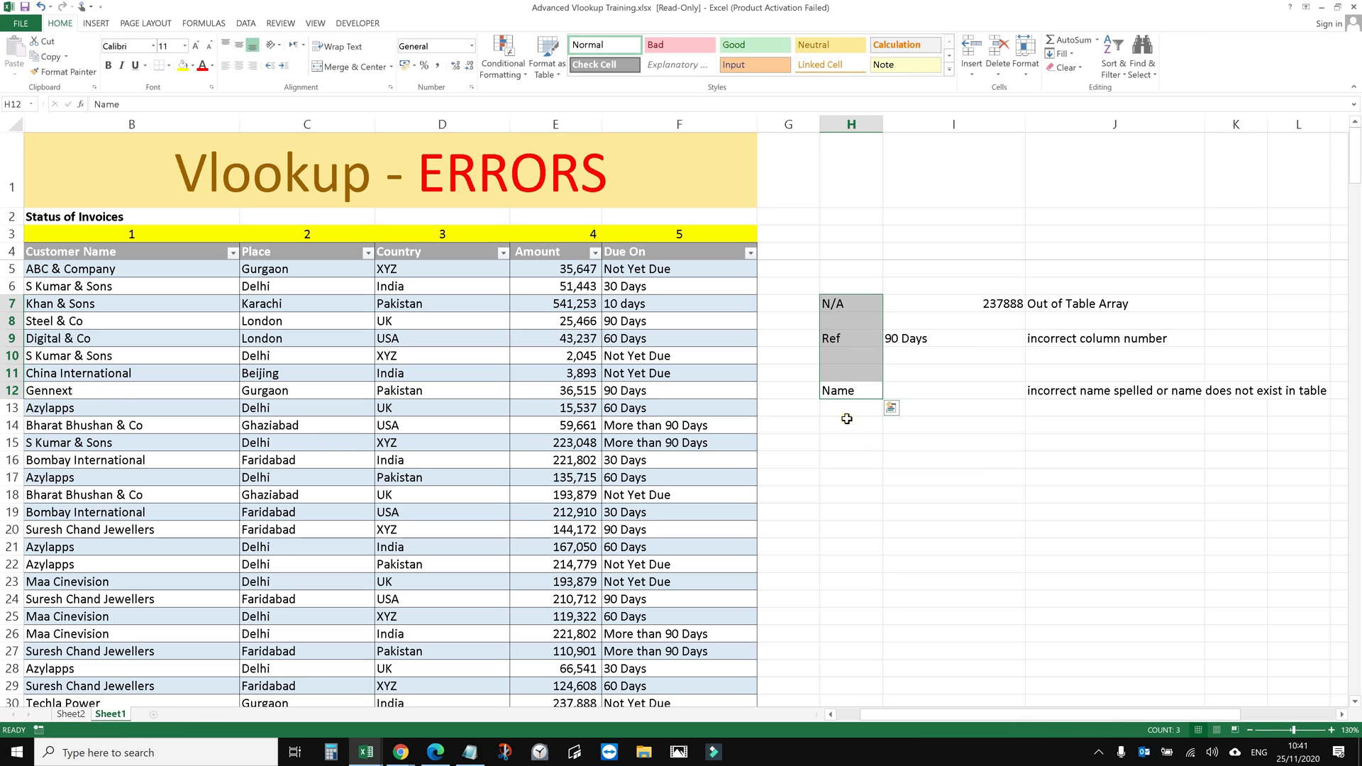
click(848, 412)
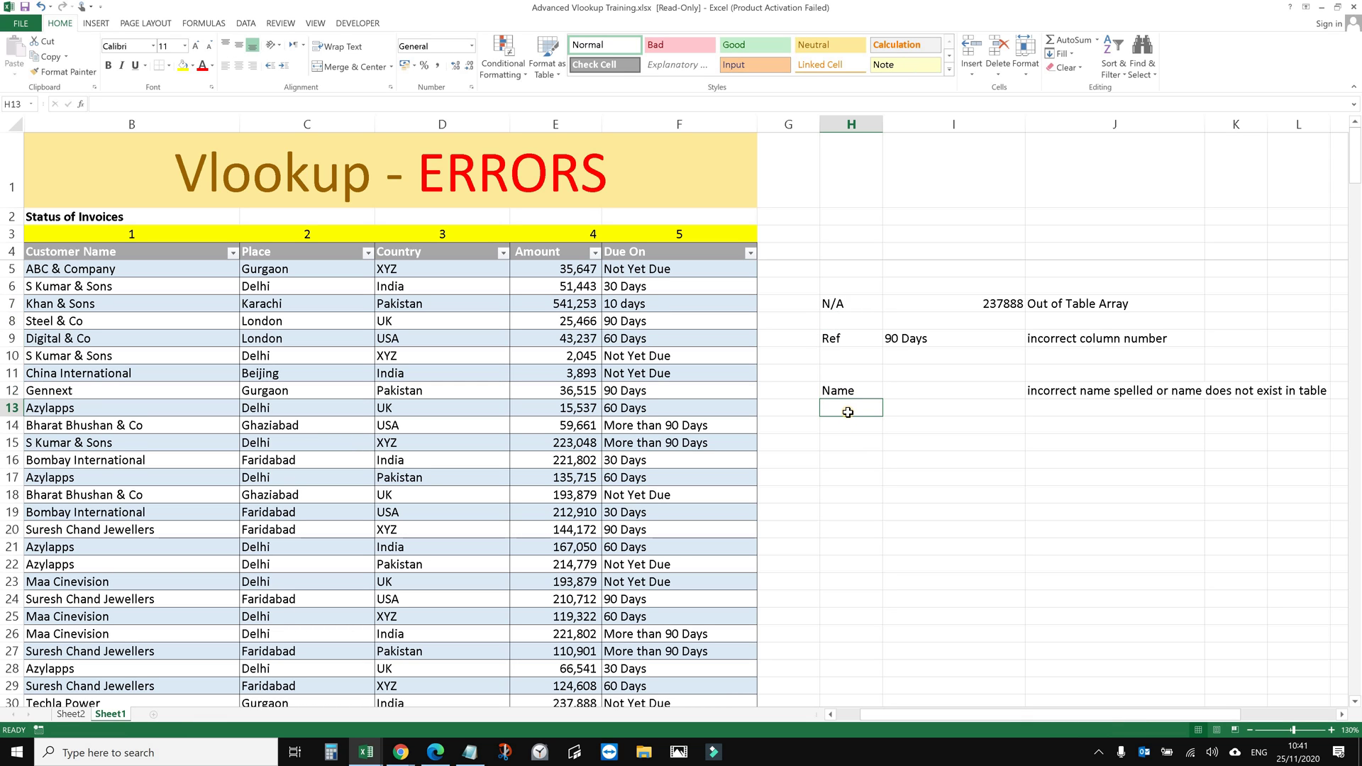